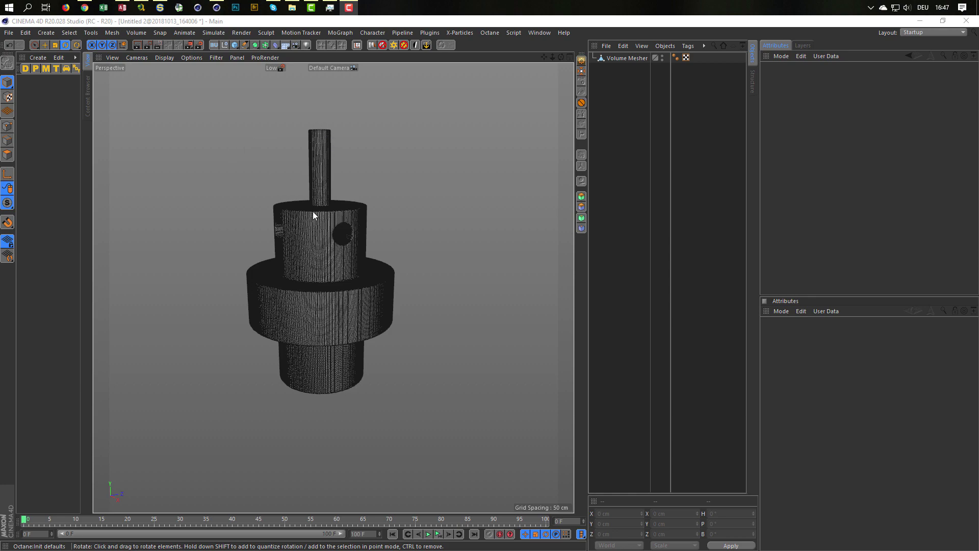
# Step: Zoom and orbit the view to inspect the model from slightly above
pyautogui.scroll(3, 313, 211)
pyautogui.scroll(-1, 360, 210)
pyautogui.scroll(-3, 322, 260)
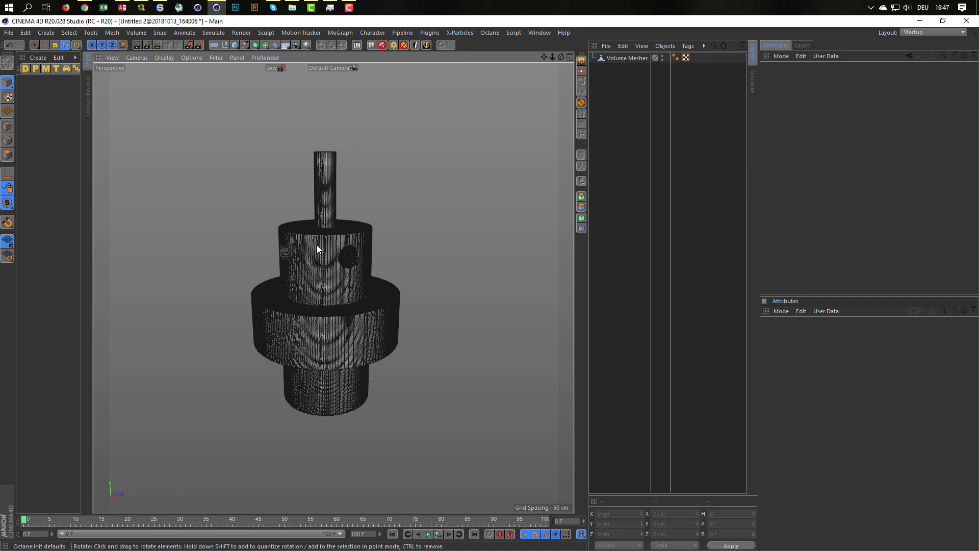
pyautogui.scroll(2, 317, 245)
pyautogui.scroll(3, 351, 239)
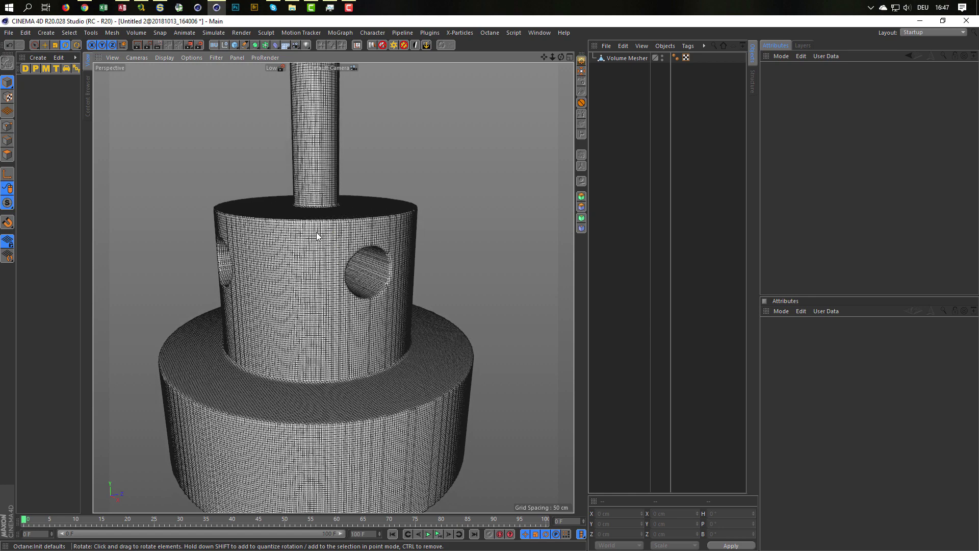
pyautogui.scroll(-3, 328, 238)
pyautogui.keyDown('alt'); pyautogui.moveTo(311, 254); pyautogui.dragTo(347, 252); pyautogui.keyUp('alt')
pyautogui.scroll(2, 346, 253)
pyautogui.scroll(2, 464, 231)
pyautogui.scroll(-2, 464, 231)
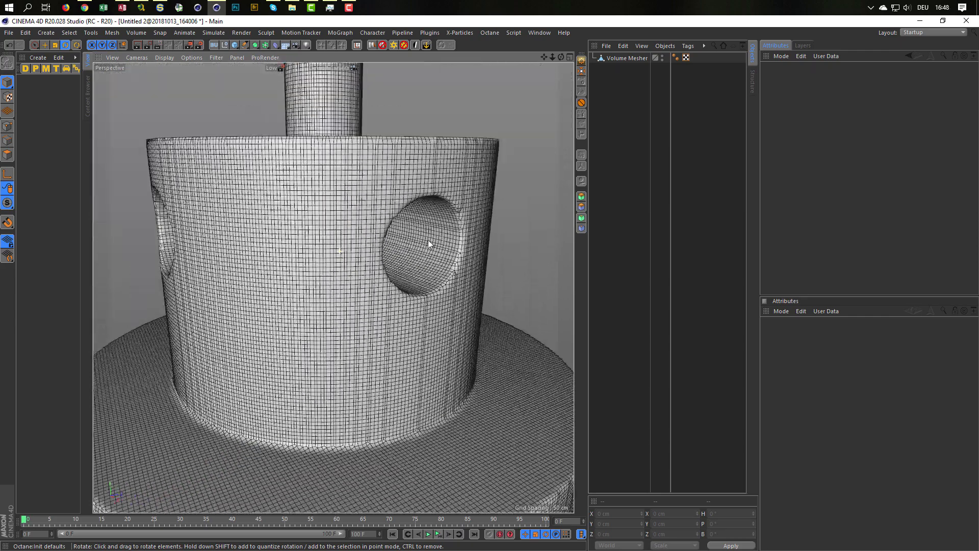
pyautogui.scroll(-2, 427, 240)
pyautogui.scroll(-1, 335, 255)
pyautogui.keyDown('alt'); pyautogui.moveTo(337, 256); pyautogui.dragTo(342, 217); pyautogui.keyUp('alt')
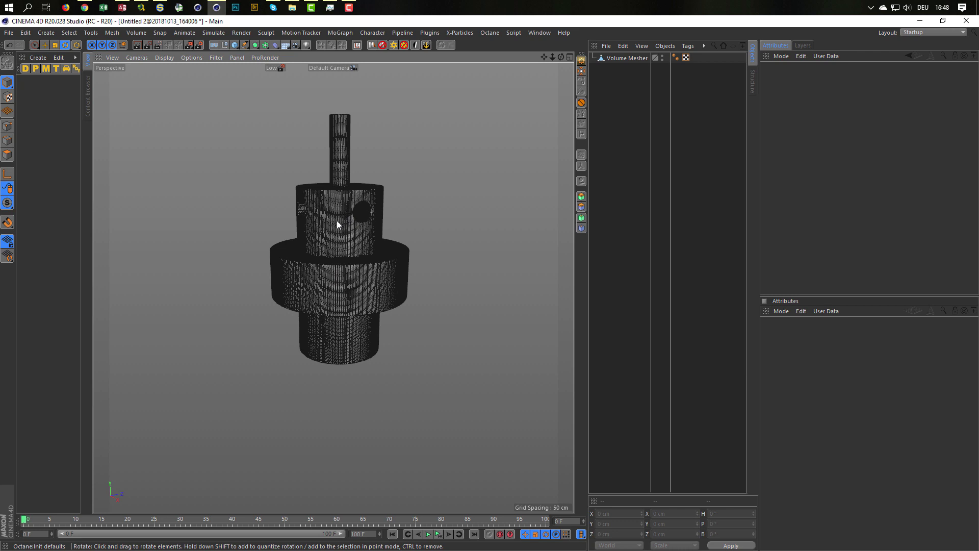
pyautogui.keyDown('alt'); pyautogui.moveTo(336, 221); pyautogui.dragTo(313, 182); pyautogui.keyUp('alt')
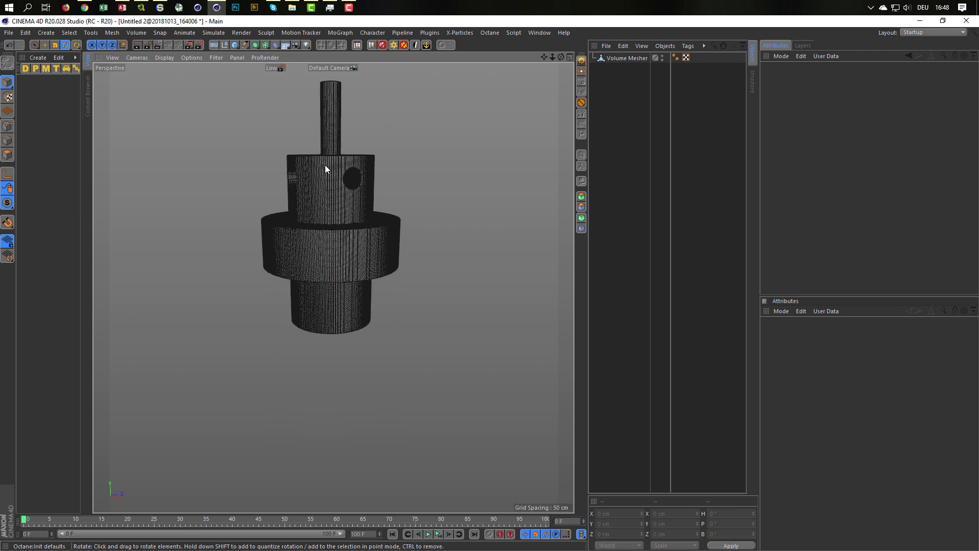
# Step: Add a Disc primitive and lower it below the model as a floor
pyautogui.click(235, 45)
pyautogui.click(262, 78)
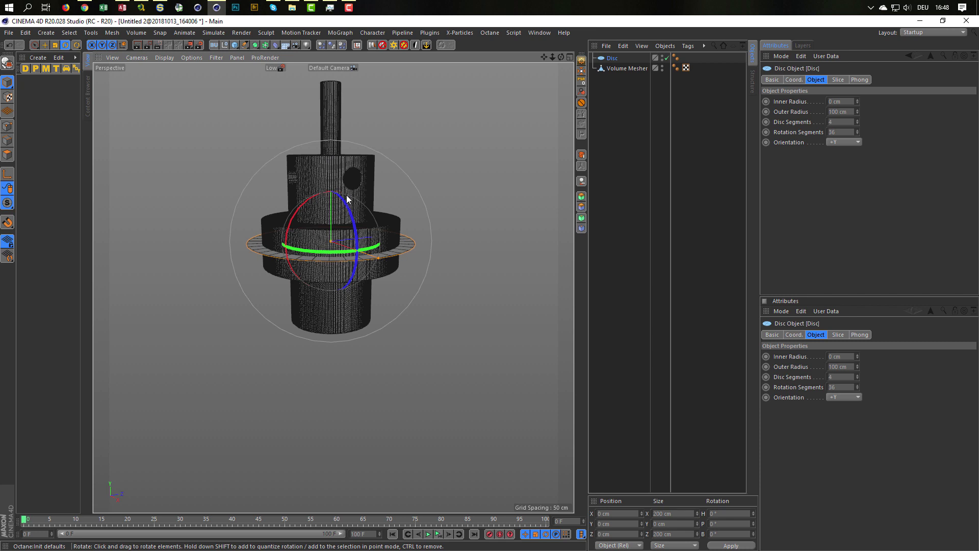
pyautogui.press('e')
pyautogui.moveTo(329, 179)
pyautogui.mouseDown()
pyautogui.moveTo(326, 353)
pyautogui.moveTo(373, 418)
pyautogui.moveTo(484, 510)
pyautogui.moveTo(538, 512)
pyautogui.mouseUp()
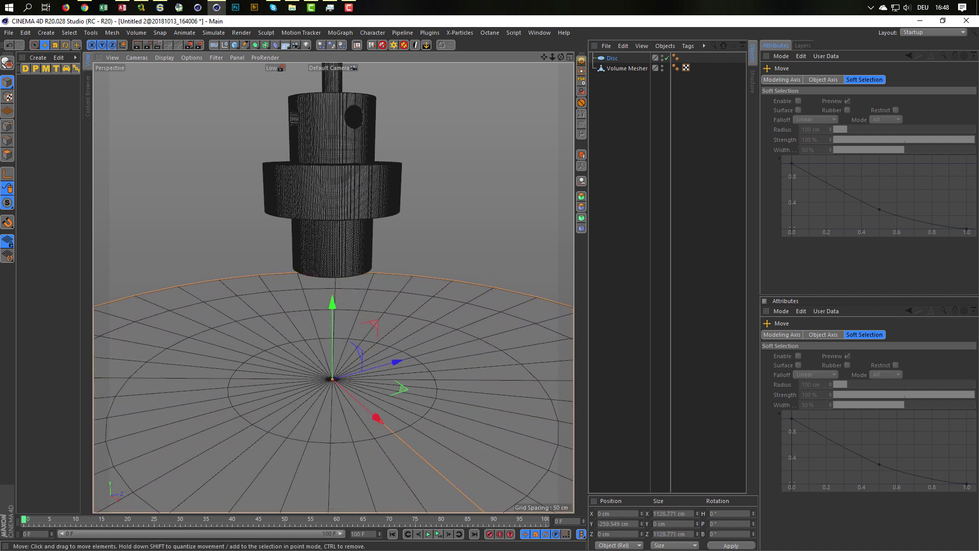
pyautogui.moveTo(350, 176)
pyautogui.keyDown('alt'); pyautogui.mouseDown()
pyautogui.moveTo(336, 221)
pyautogui.moveTo(340, 206)
pyautogui.mouseUp(); pyautogui.keyUp('alt')
# Step: Tag the Disc as a Collider Body and the Volume Mesher as a Rigid Body
pyautogui.click(610, 59)
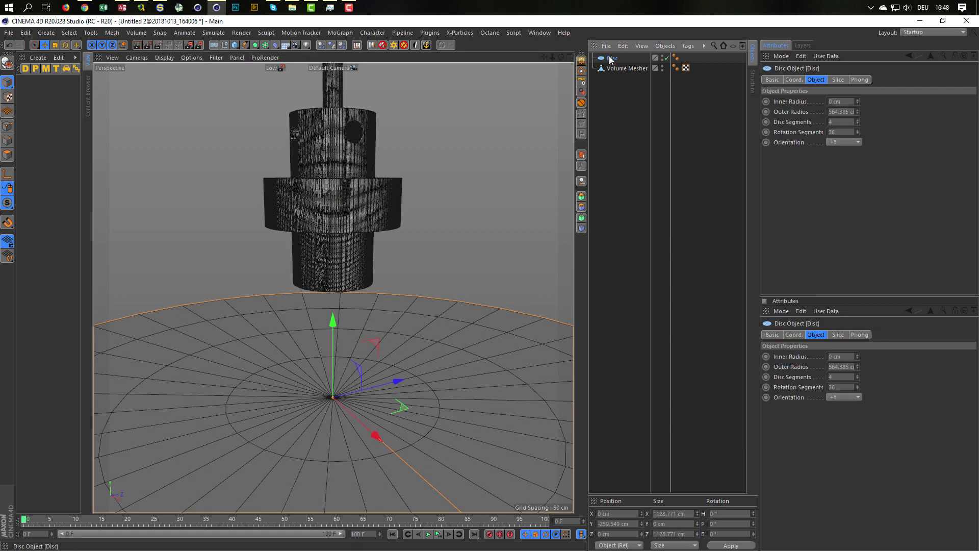
pyautogui.click(333, 45)
pyautogui.click(619, 69)
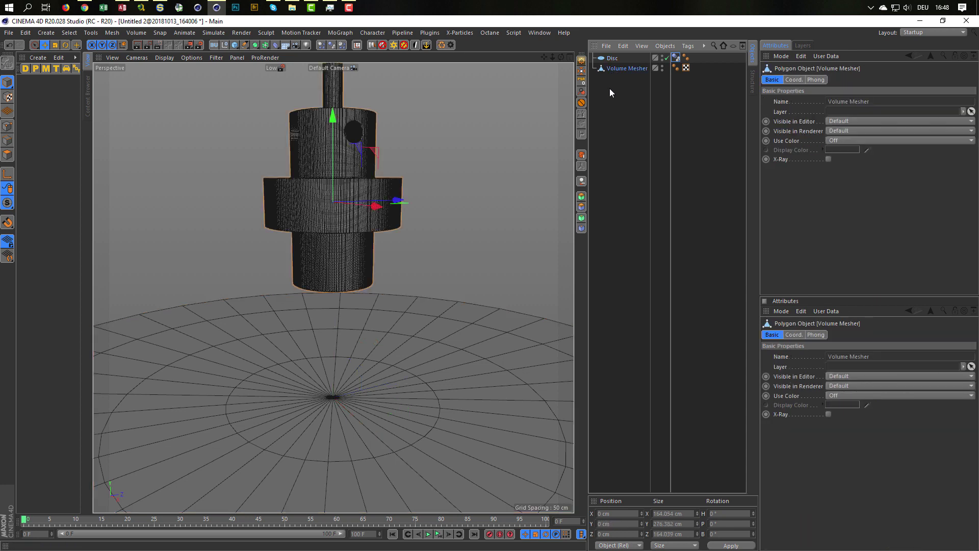
pyautogui.click(321, 45)
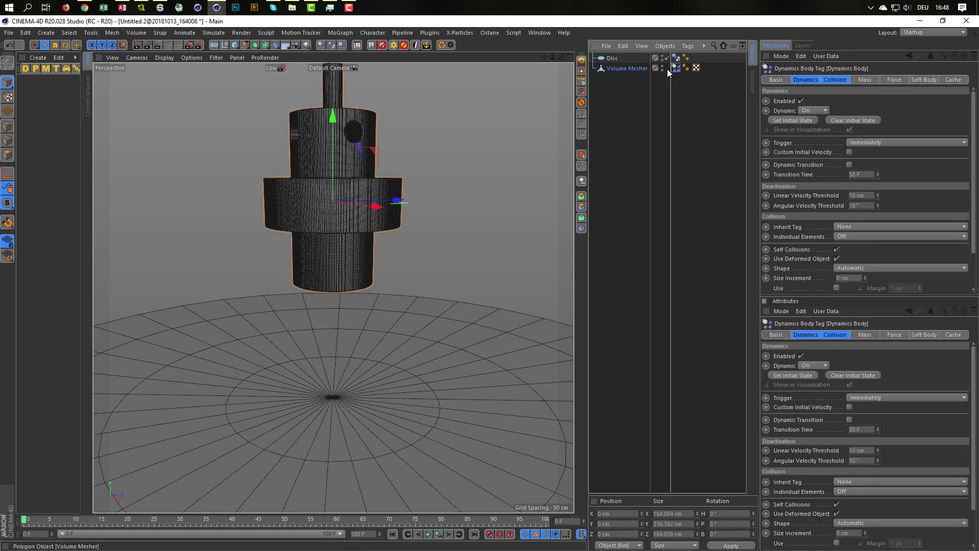
pyautogui.rightClick(615, 69)
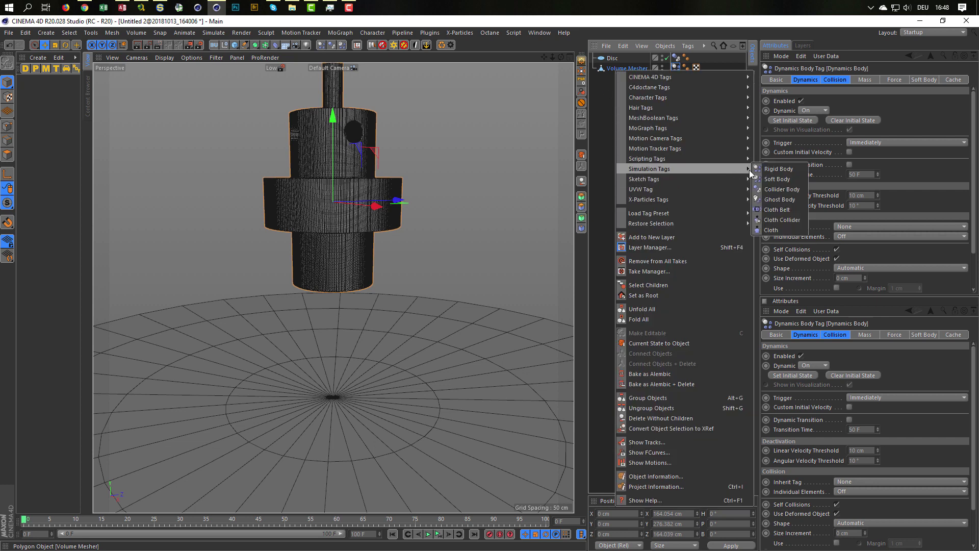
pyautogui.moveTo(650, 168)
pyautogui.click(782, 169)
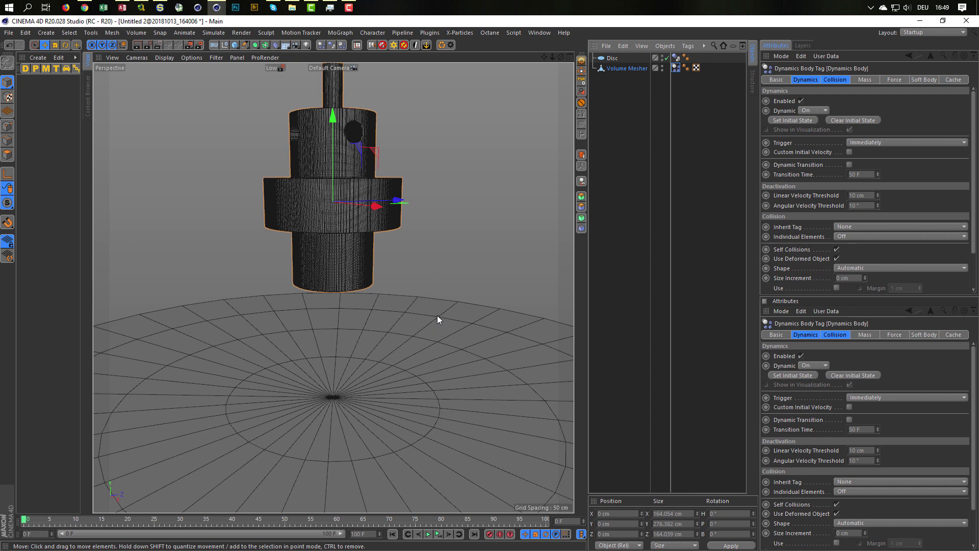
# Step: Play the simulation to test the fall, then rewind to frame 0
pyautogui.press('F8')
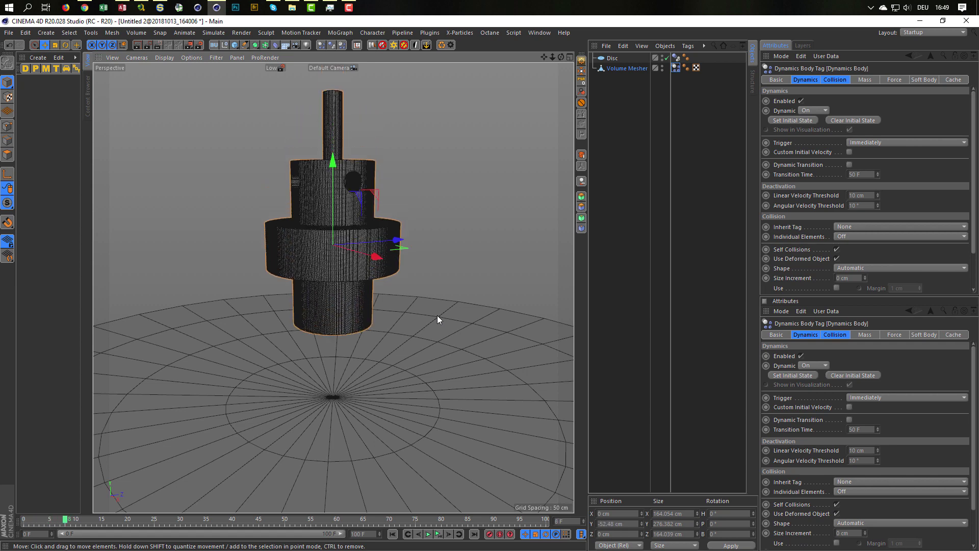
pyautogui.press('F8')
pyautogui.hotkey('shift', 'f')
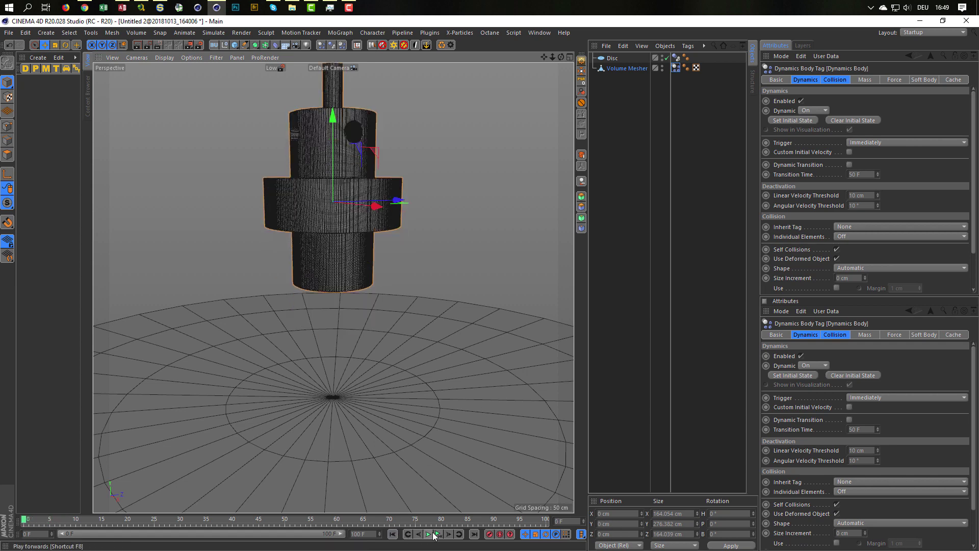
pyautogui.click(437, 534)
pyautogui.hotkey('shift', 'f')
# Step: Rotate the Volume Mesher to a tilted angle, test the fall again, then deselect it
pyautogui.click(630, 69)
pyautogui.press('r')
pyautogui.moveTo(310, 189); pyautogui.dragTo(270, 258)
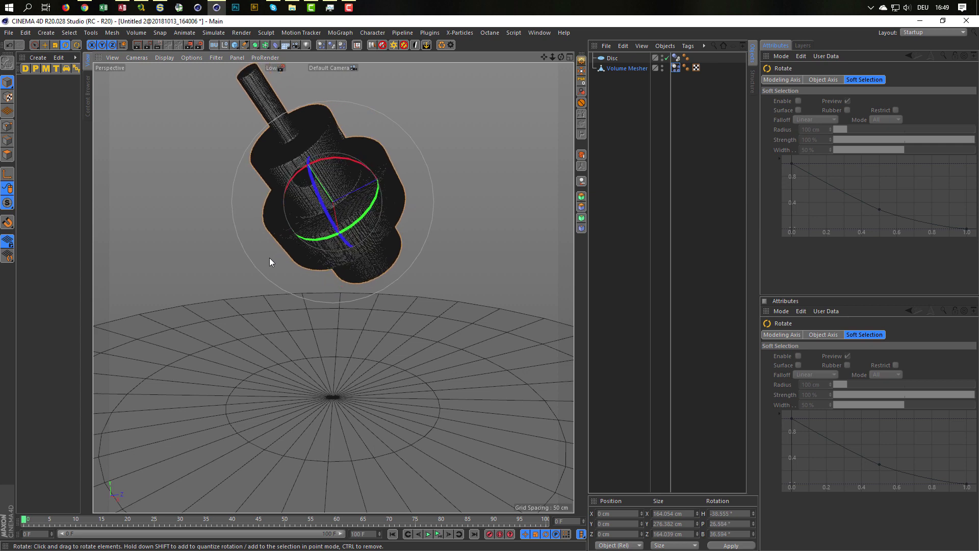
pyautogui.click(439, 535)
pyautogui.click(440, 537)
pyautogui.click(619, 100)
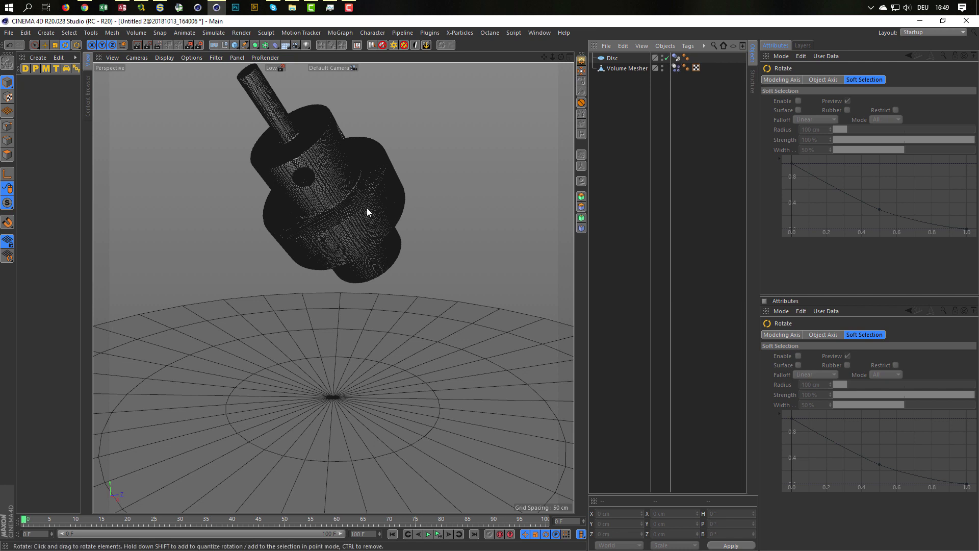
# Step: Set the Dynamics Body's Soft Body to Made of Polygons/Lines, step frames, then return to start
pyautogui.click(675, 68)
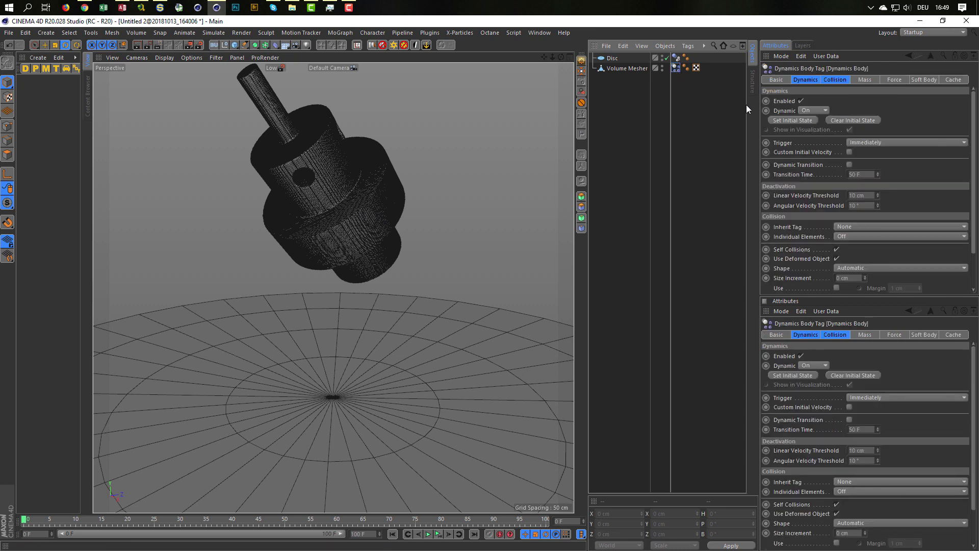
pyautogui.click(921, 81)
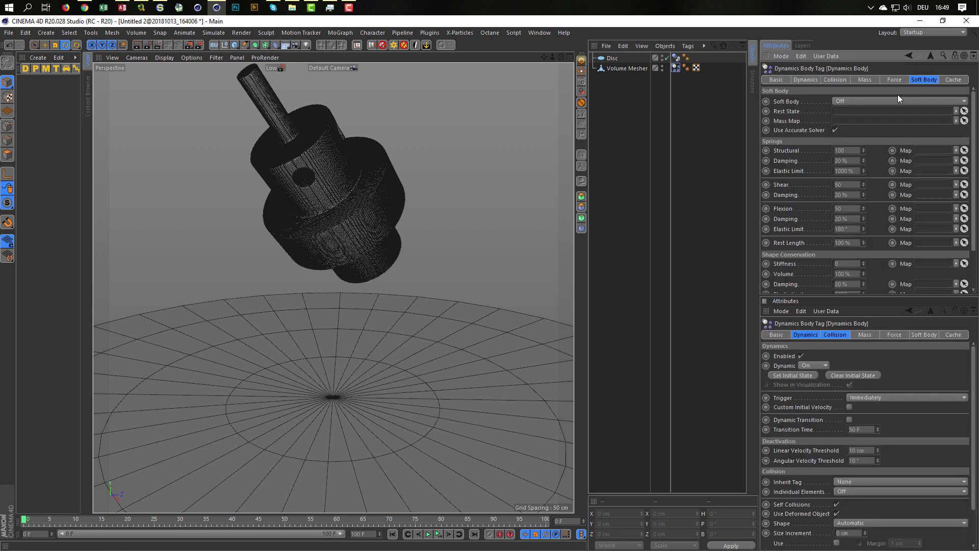
pyautogui.click(855, 101)
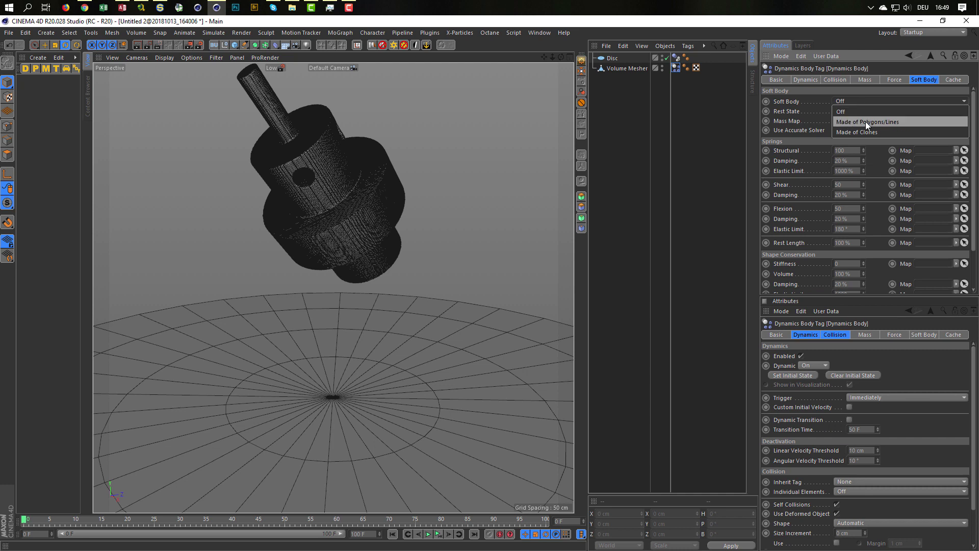
pyautogui.click(864, 121)
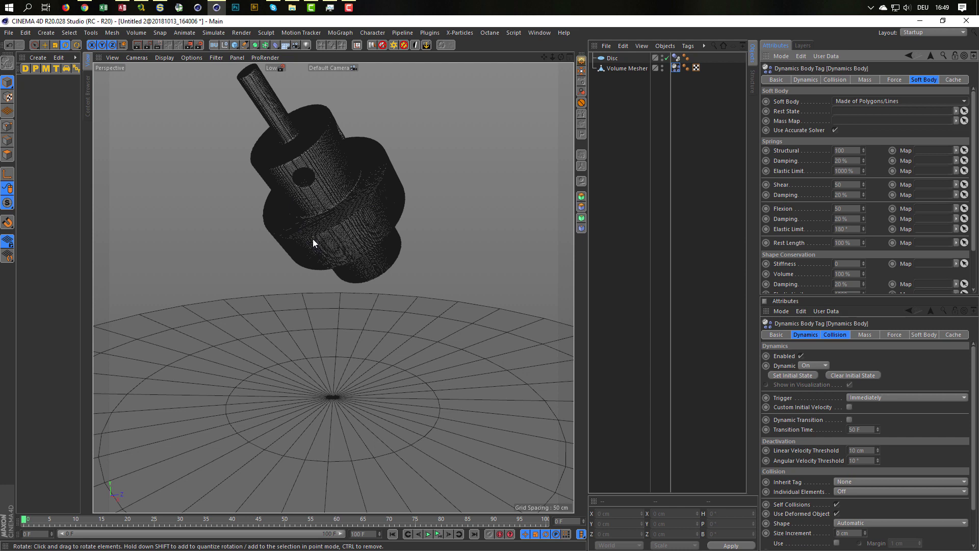
pyautogui.press('F8')
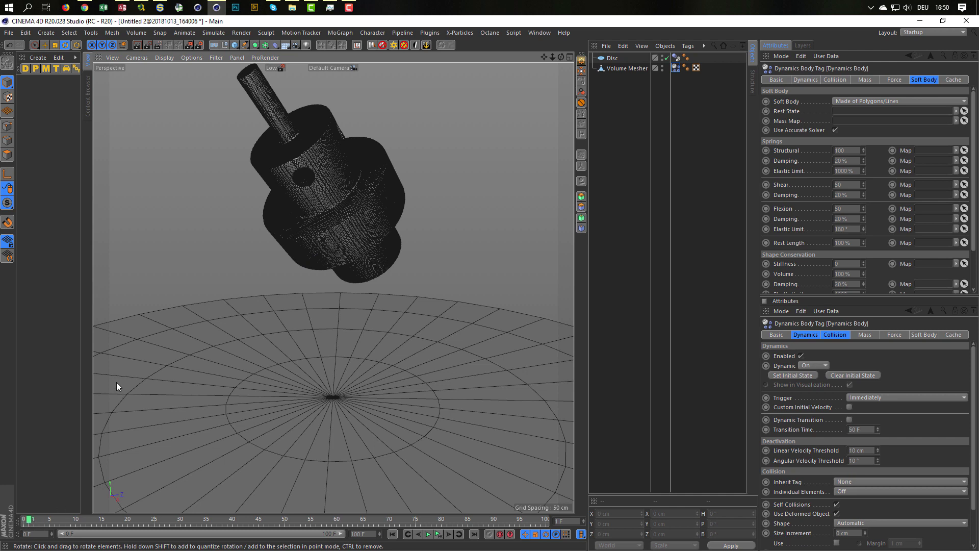
pyautogui.click(35, 520)
pyautogui.click(394, 534)
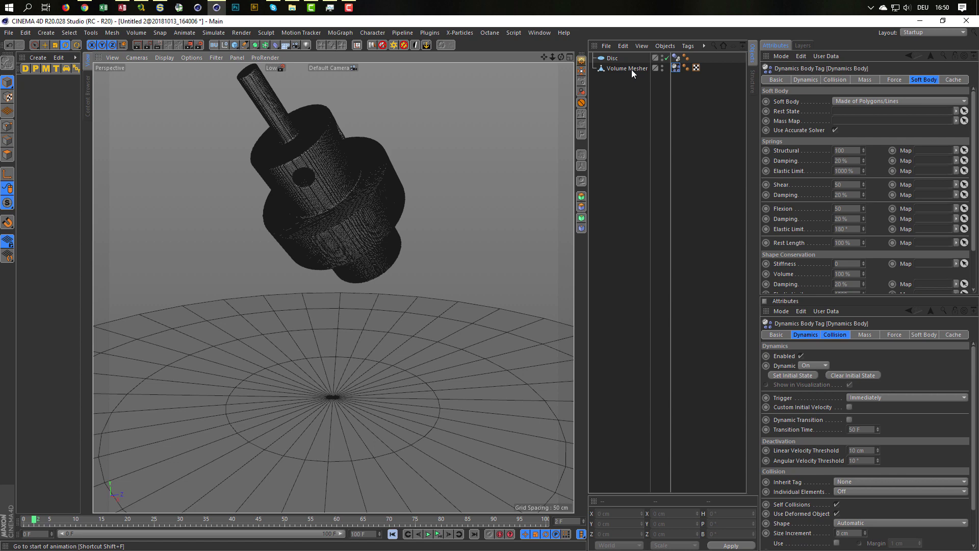
# Step: End the frozen CINEMA 4D task in Task Manager, then close Task Manager
pyautogui.hotkey('ctrl', 'shift', 'Escape')
pyautogui.click(607, 284)
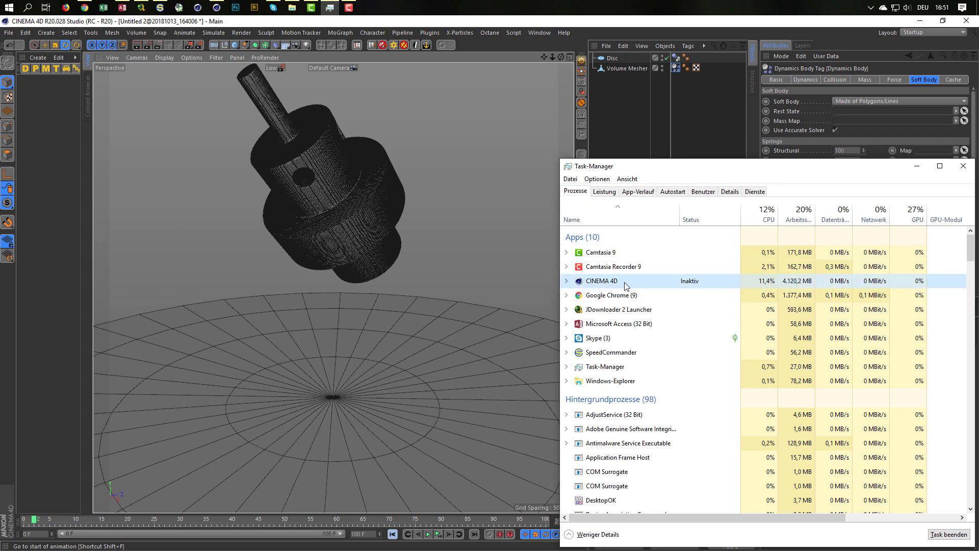
pyautogui.press('Delete')
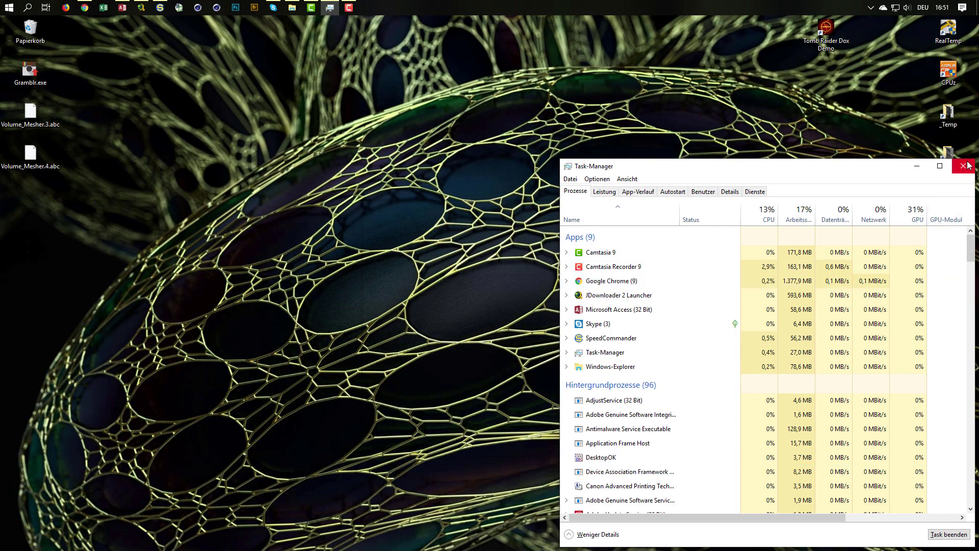
pyautogui.click(964, 166)
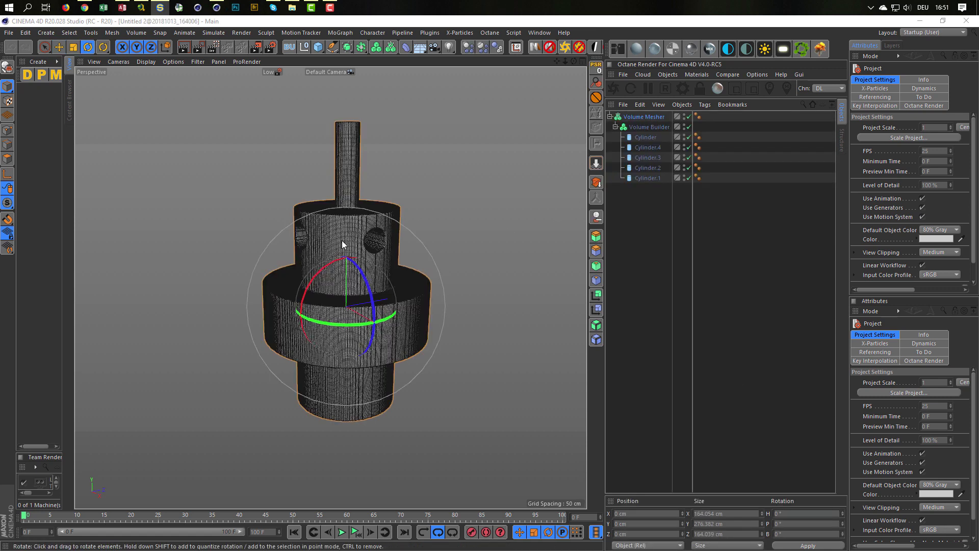
# Step: Bake the Volume Mesher into a polygon object and delete the original hierarchy
pyautogui.click(644, 116)
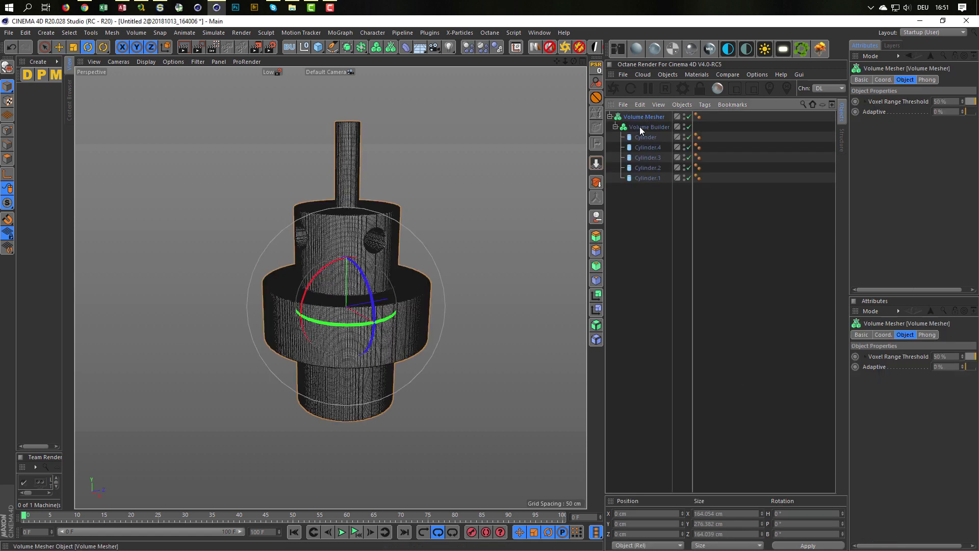
pyautogui.click(598, 183)
pyautogui.press('Delete')
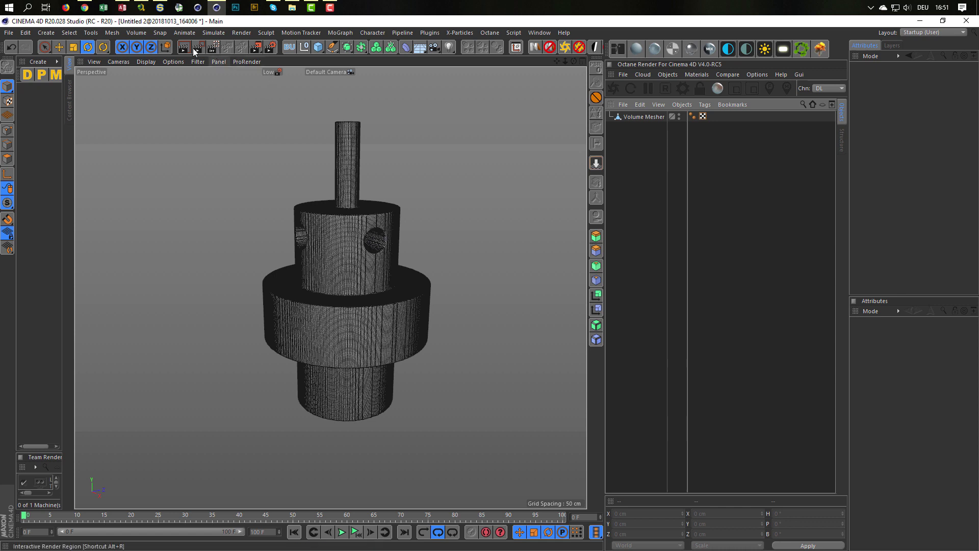
# Step: Unlock the ratio and set the output width to 720 for a 720 × 720 render
pyautogui.click(269, 47)
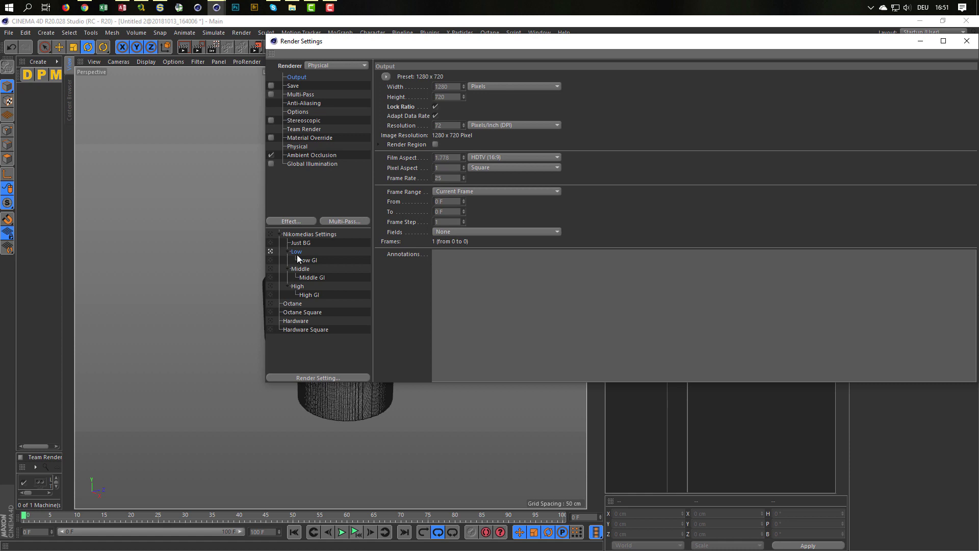
pyautogui.click(435, 106)
pyautogui.click(447, 86)
pyautogui.write('720')
pyautogui.press('Return')
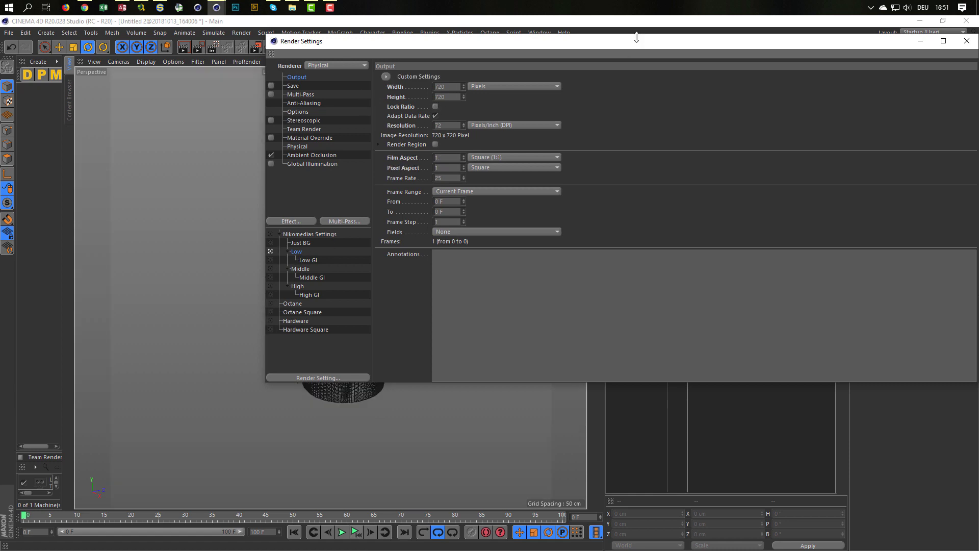
pyautogui.moveTo(638, 43); pyautogui.dragTo(532, 67)
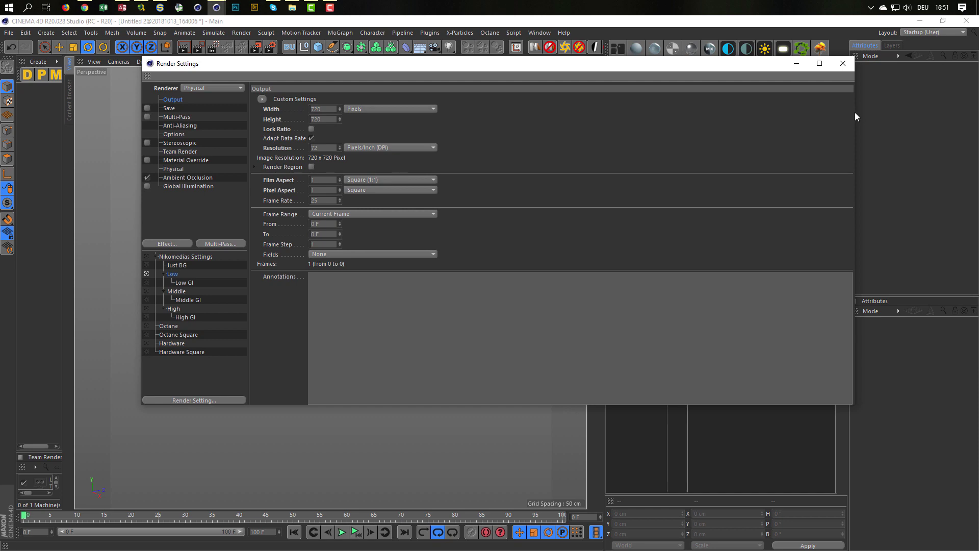
pyautogui.moveTo(855, 112); pyautogui.dragTo(509, 97)
pyautogui.click(502, 63)
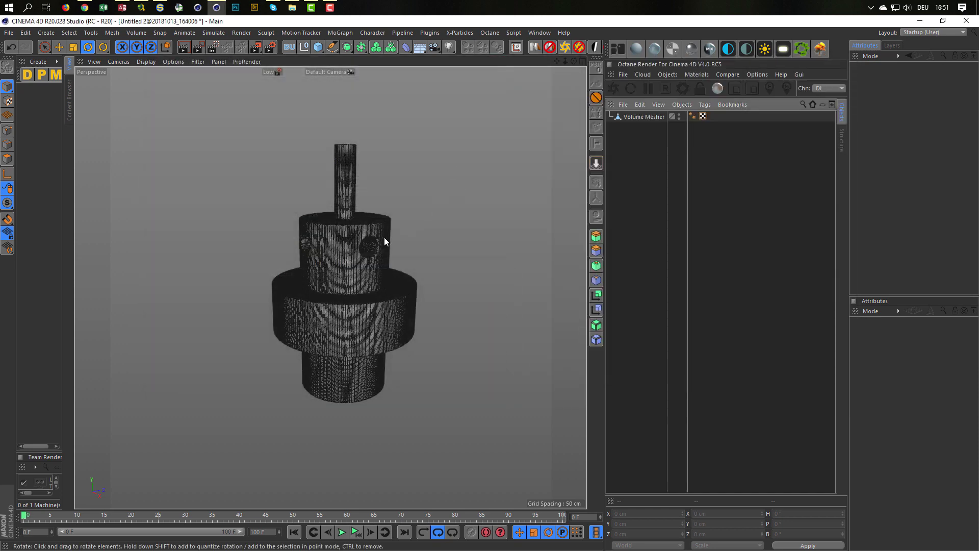
pyautogui.keyDown('alt'); pyautogui.moveTo(384, 238); pyautogui.dragTo(344, 144); pyautogui.keyUp('alt')
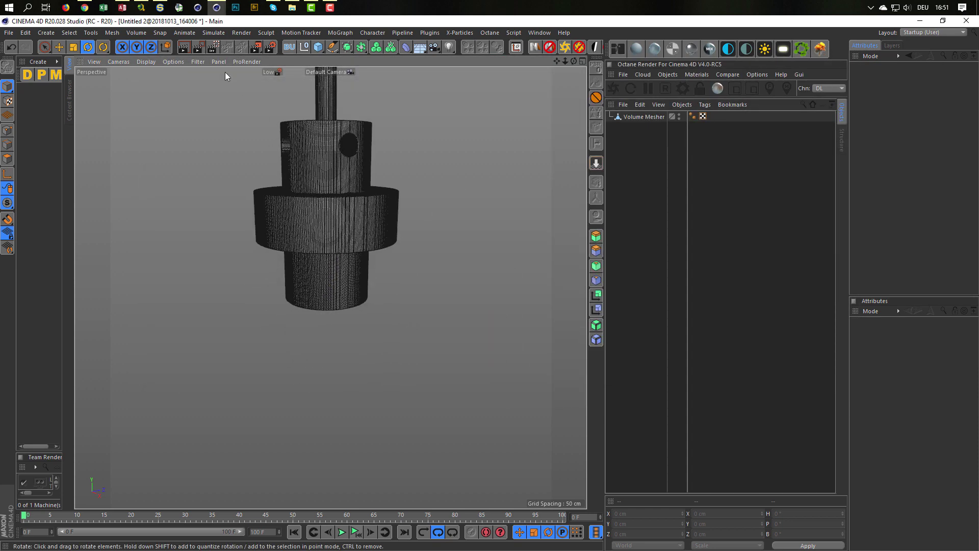
# Step: Add a Disc about 250 cm below the object and enlarge it into a wide floor
pyautogui.click(318, 45)
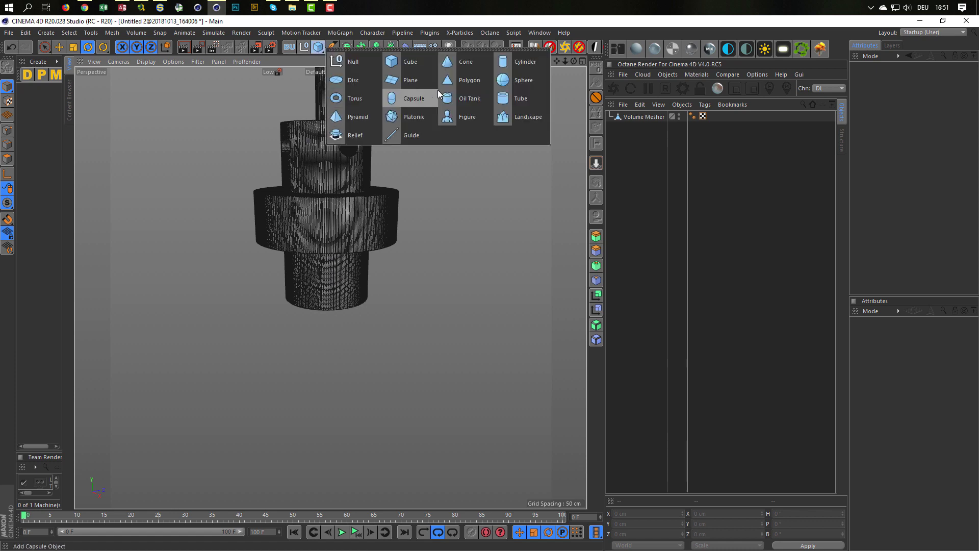
pyautogui.click(353, 80)
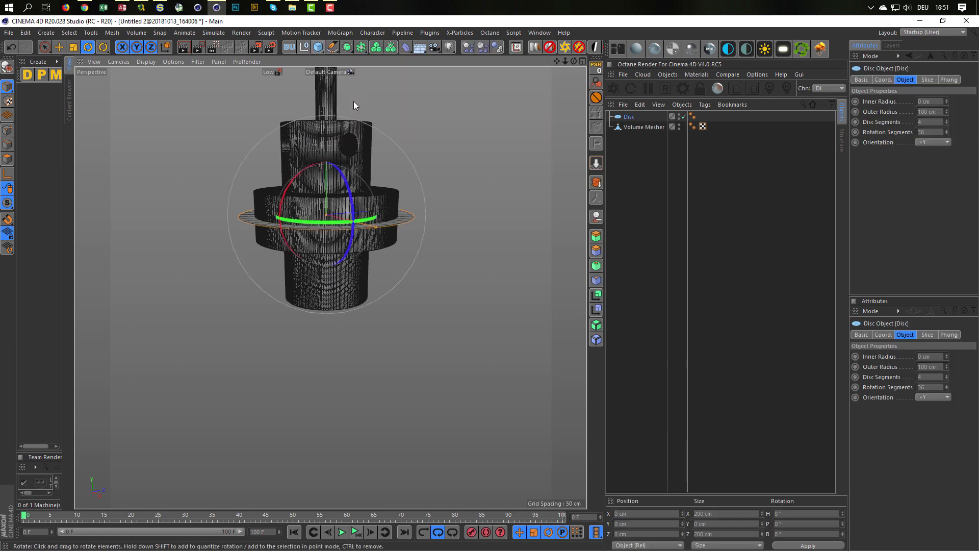
pyautogui.press('e')
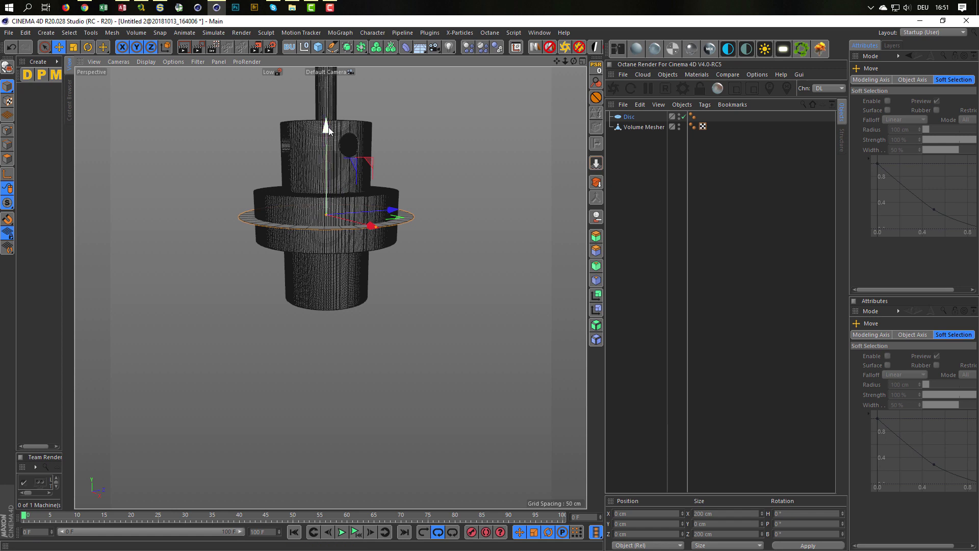
pyautogui.moveTo(327, 128); pyautogui.dragTo(310, 341)
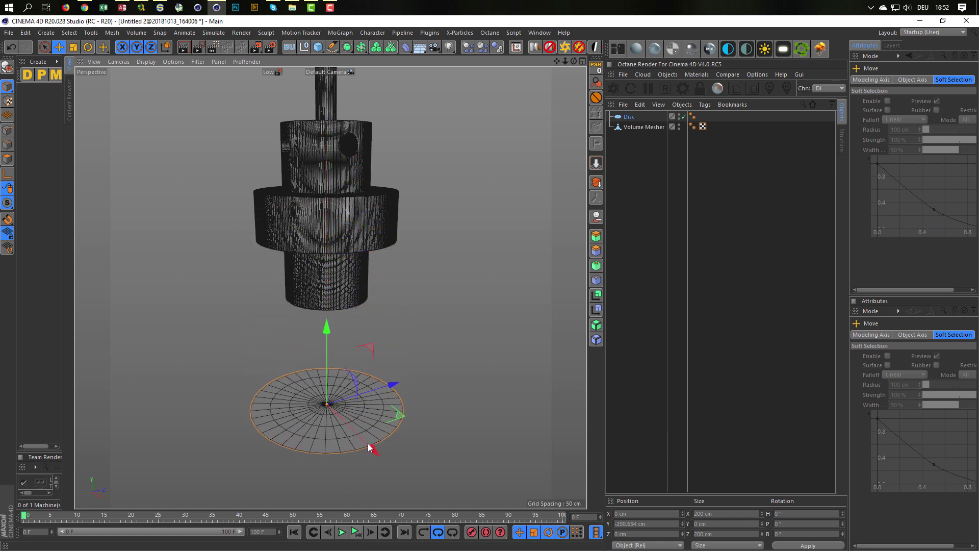
pyautogui.moveTo(369, 448); pyautogui.dragTo(423, 508)
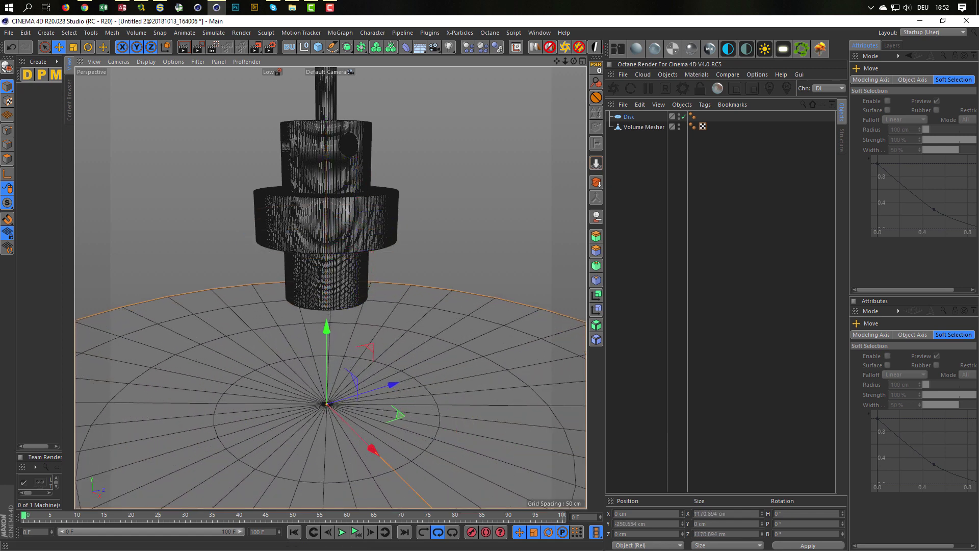
# Step: Apply a Simulate tag to the Disc, then reselect the Volume Mesher
pyautogui.click(628, 117)
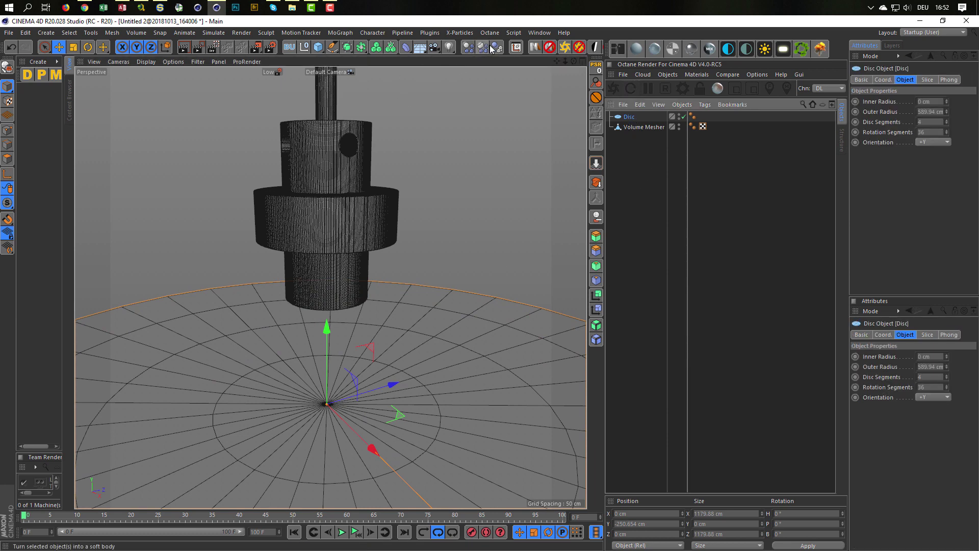
pyautogui.click(492, 49)
pyautogui.click(628, 127)
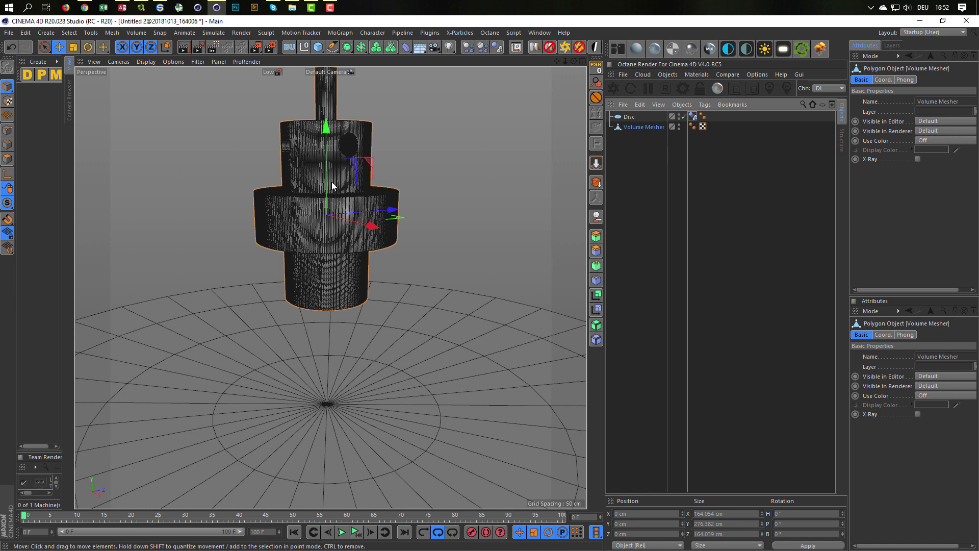
# Step: Add a Cylinder around the object's middle band, about 83 cm radius and 58 cm tall
pyautogui.keyDown('alt'); pyautogui.moveTo(332, 181); pyautogui.dragTo(345, 290, button='middle'); pyautogui.keyUp('alt')
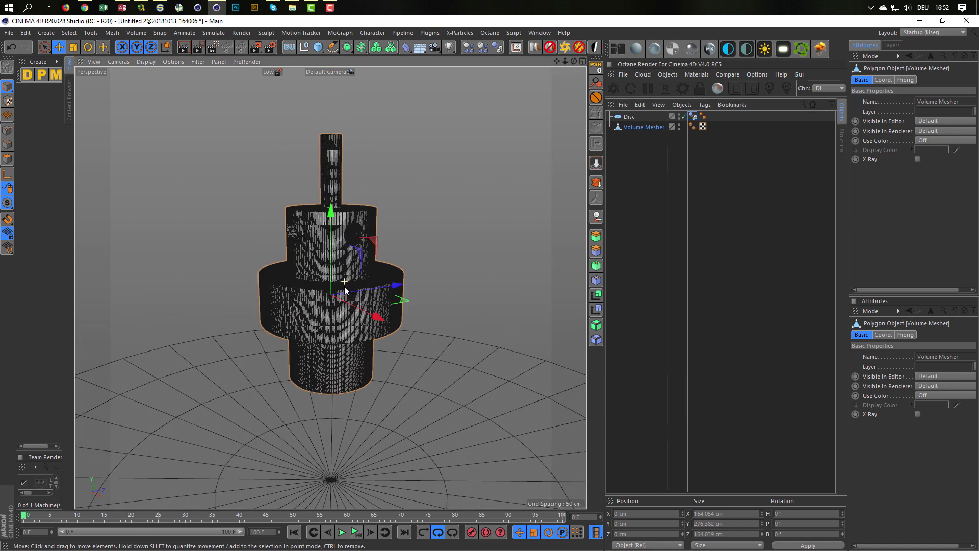
pyautogui.keyDown('alt'); pyautogui.moveTo(347, 188); pyautogui.dragTo(339, 230, button='middle'); pyautogui.keyUp('alt')
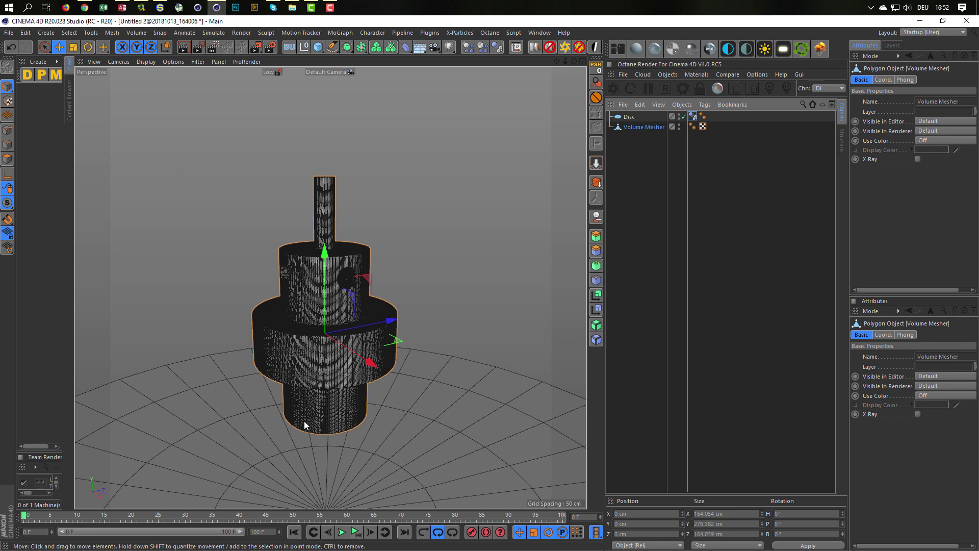
pyautogui.click(318, 47)
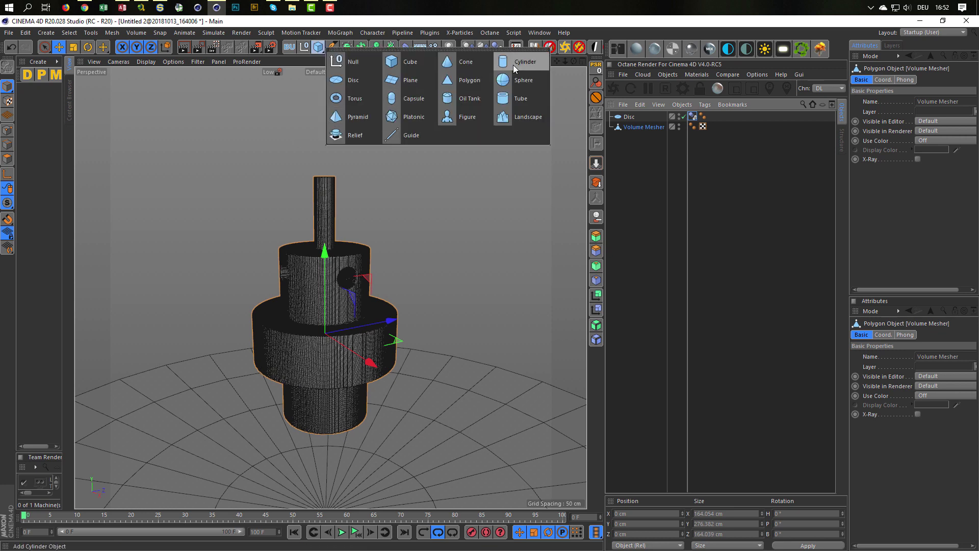
pyautogui.click(513, 66)
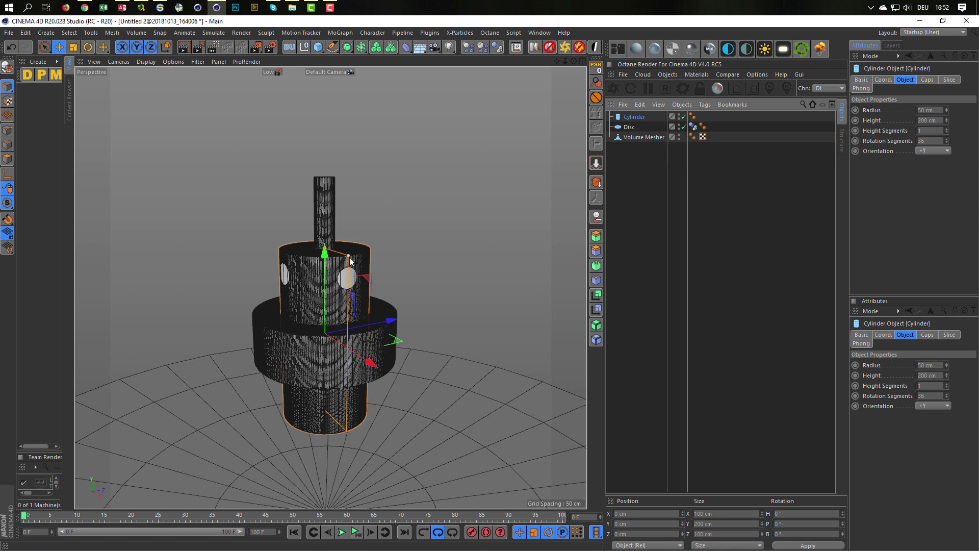
pyautogui.scroll(2, 361, 261)
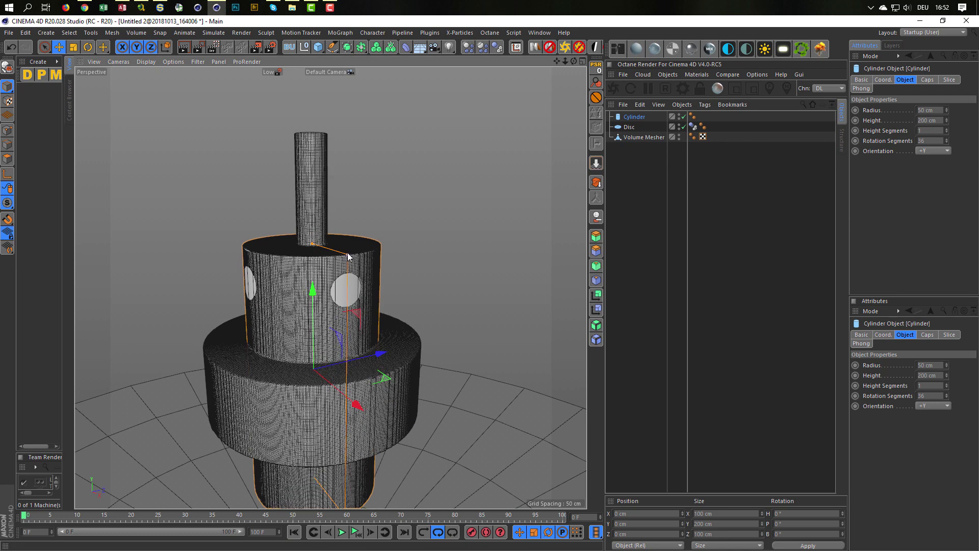
pyautogui.moveTo(348, 256); pyautogui.dragTo(348, 254)
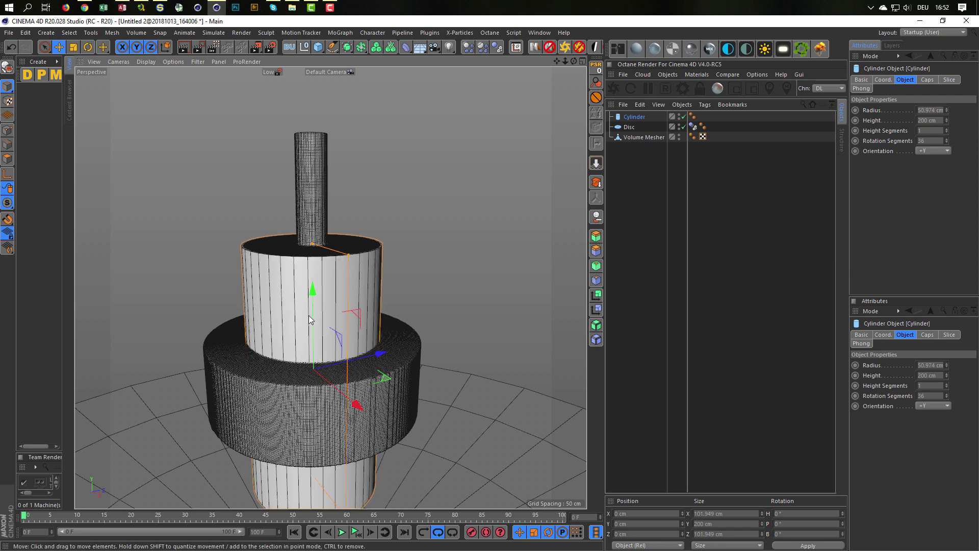
pyautogui.keyDown('alt'); pyautogui.moveTo(348, 254); pyautogui.dragTo(299, 246); pyautogui.keyUp('alt')
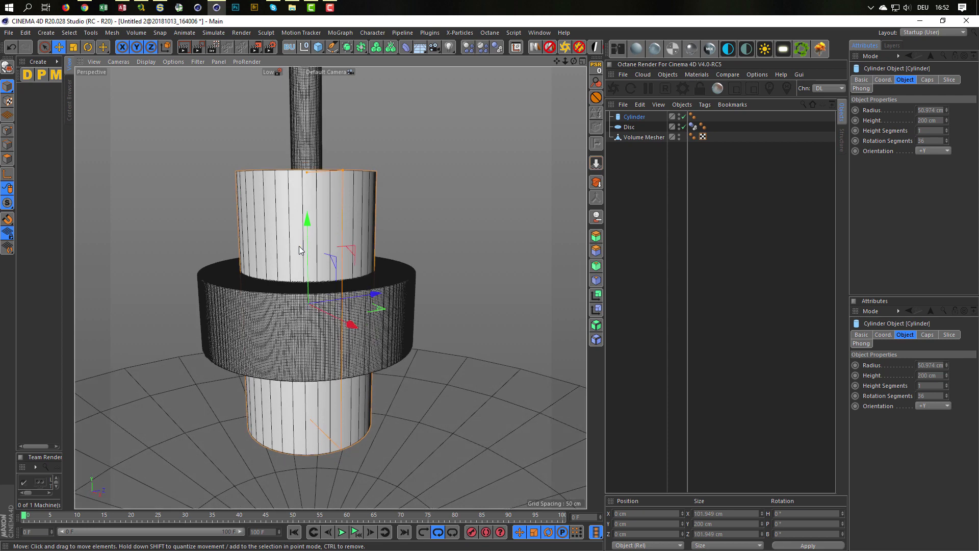
pyautogui.moveTo(305, 172); pyautogui.dragTo(286, 272)
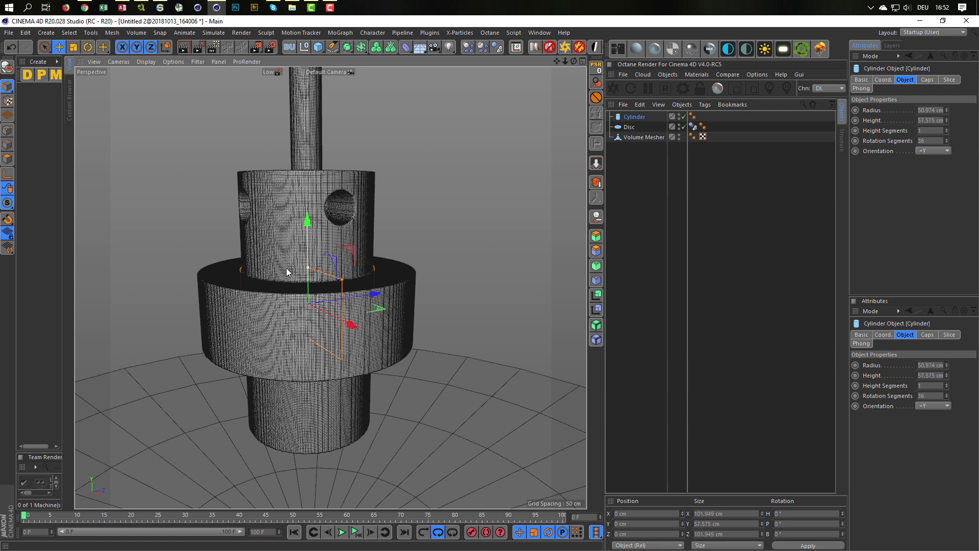
pyautogui.moveTo(342, 280); pyautogui.dragTo(366, 299)
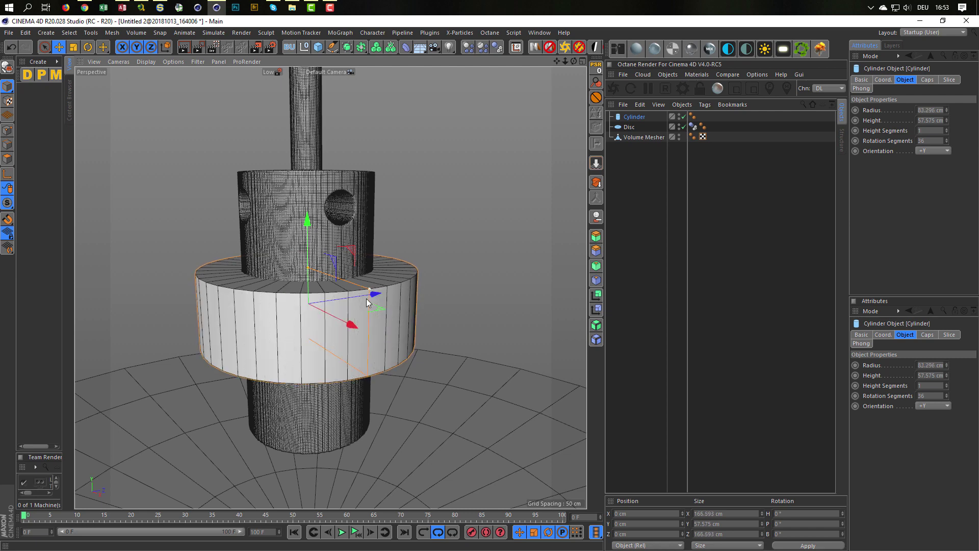
pyautogui.keyDown('alt'); pyautogui.moveTo(543, 178); pyautogui.dragTo(558, 206, button='middle'); pyautogui.keyUp('alt')
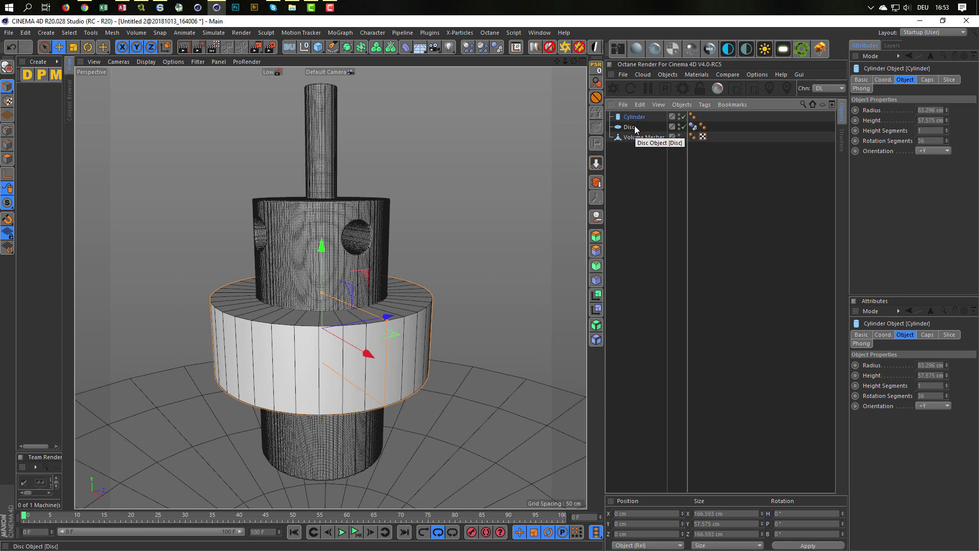
# Step: Move the Cylinder below the Volume Mesher, make it editable, and switch to Points mode
pyautogui.click(634, 128)
pyautogui.moveTo(633, 117); pyautogui.dragTo(638, 186)
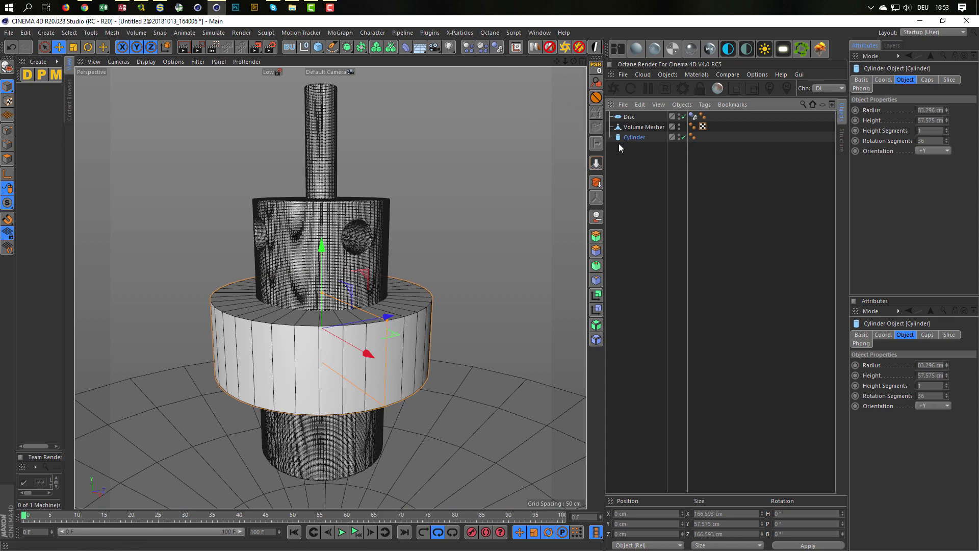
pyautogui.press('c')
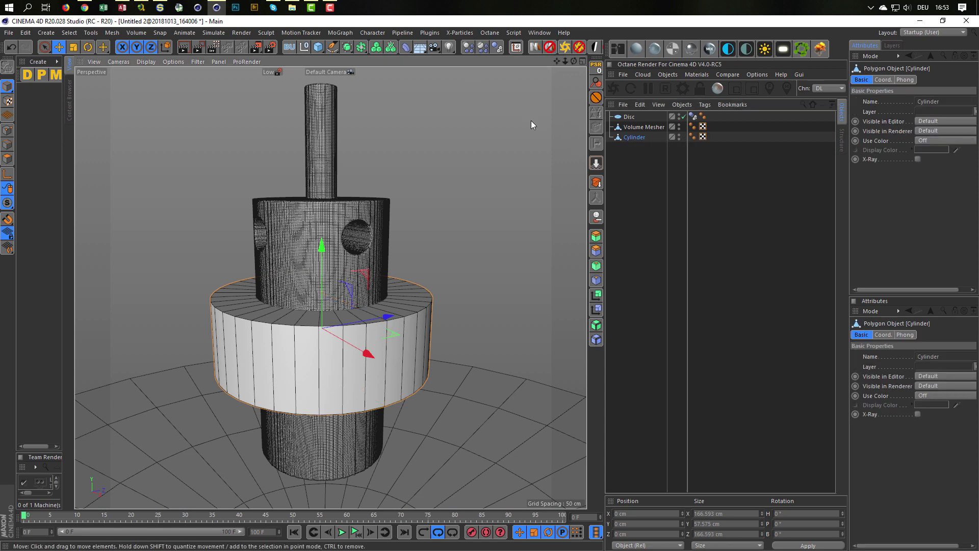
pyautogui.rightClick(530, 120)
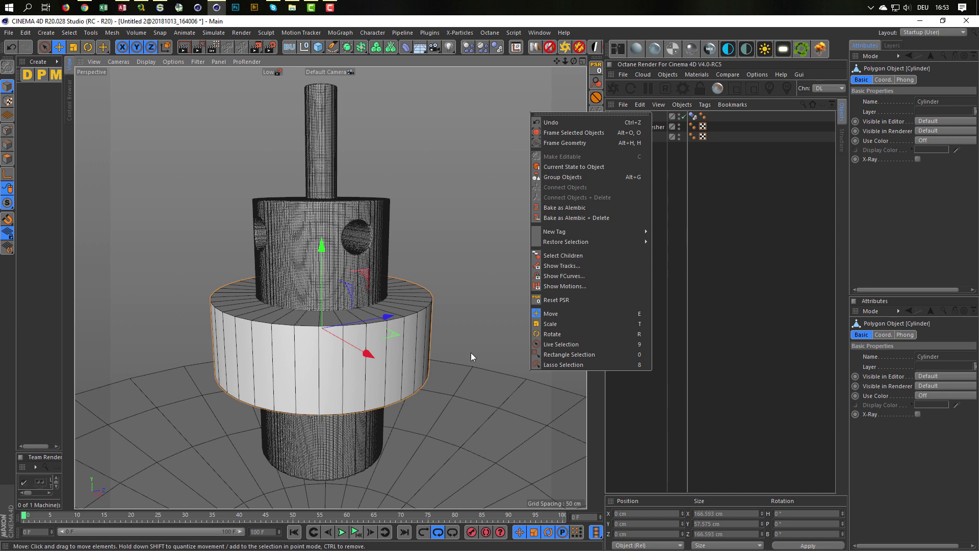
pyautogui.click(10, 131)
pyautogui.rightClick(445, 302)
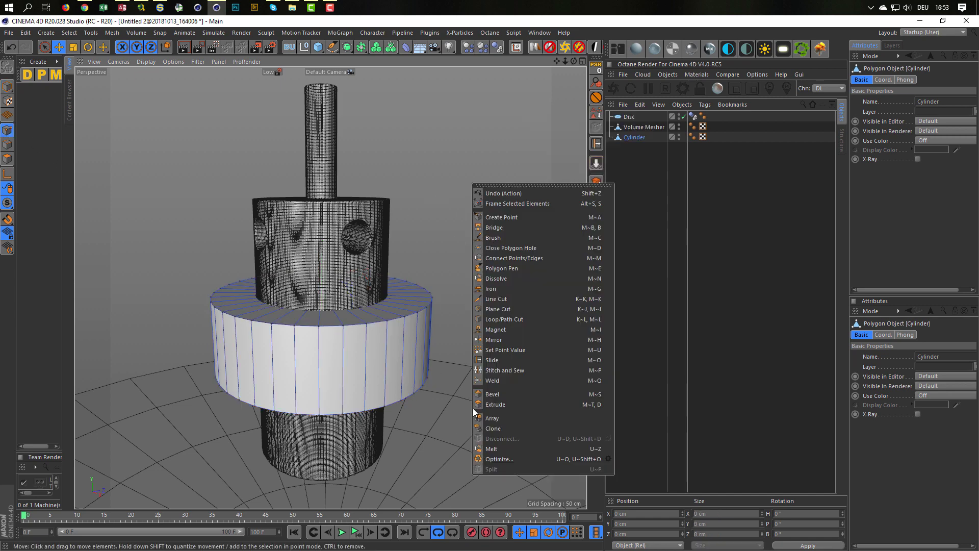
pyautogui.click(506, 459)
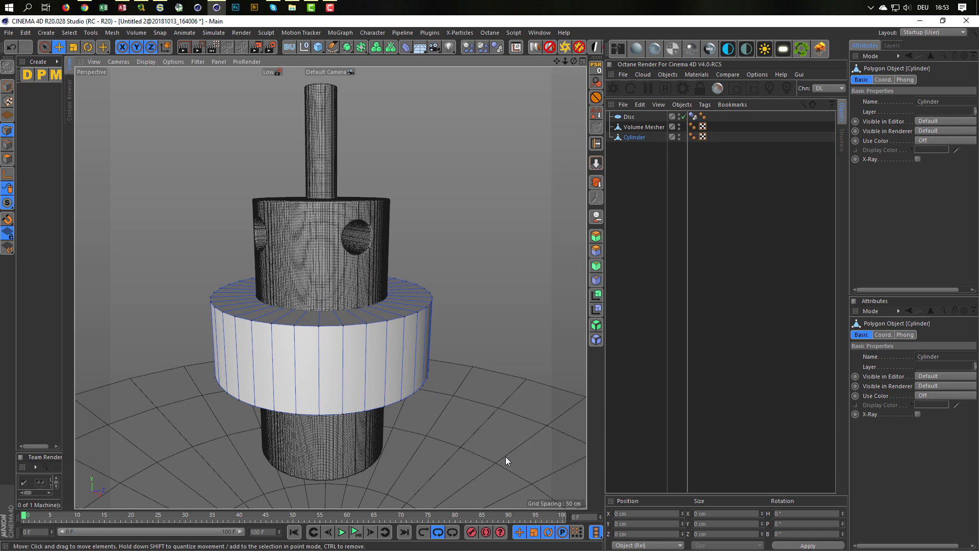
# Step: Loop-select the cylinder's top polygons, inset them, and raise the inner ring upward
pyautogui.rightClick(435, 284)
pyautogui.click(510, 312)
pyautogui.click(7, 158)
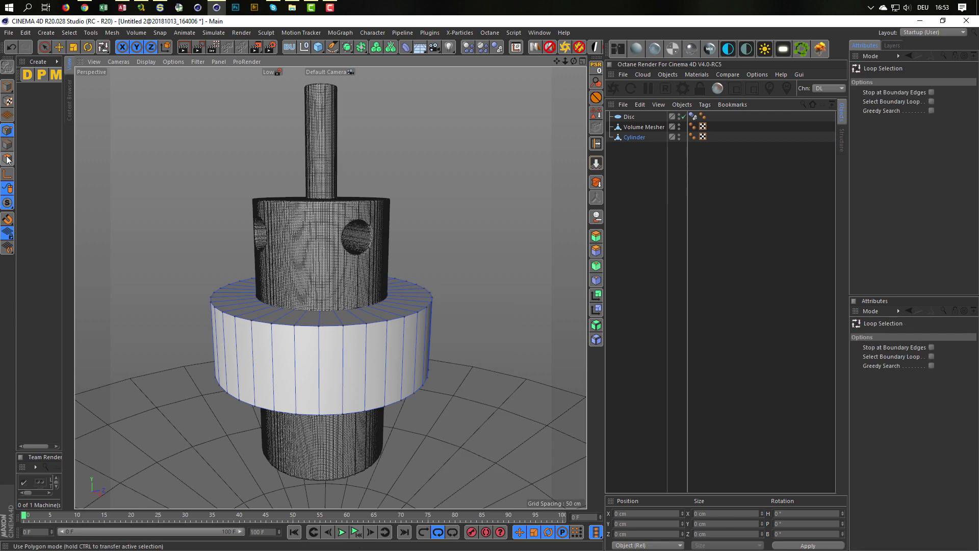
pyautogui.click(273, 314)
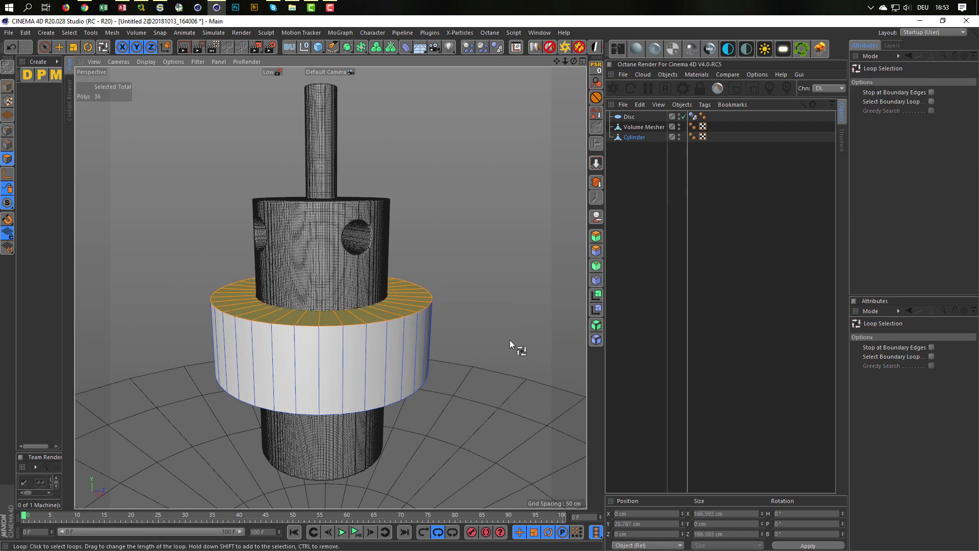
pyautogui.press('i')
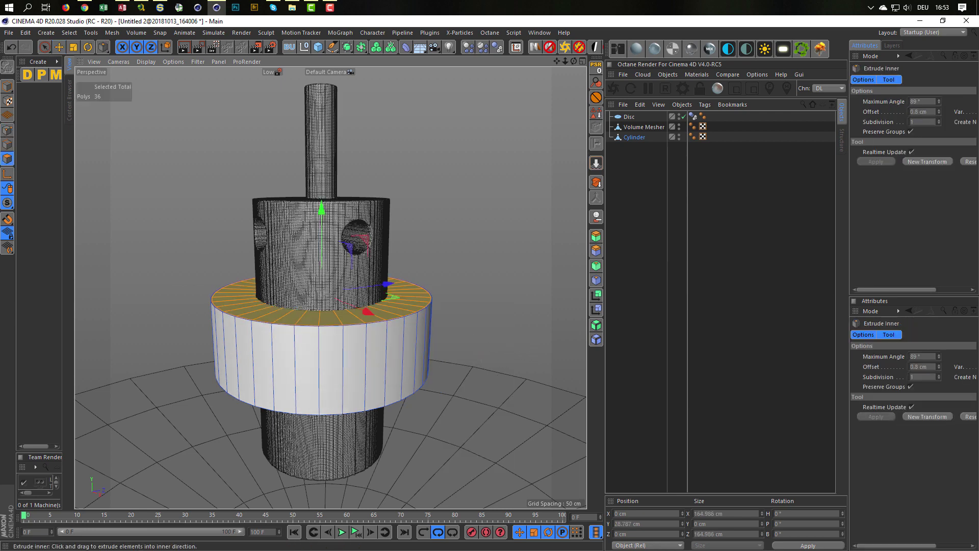
pyautogui.moveTo(487, 333); pyautogui.dragTo(518, 332)
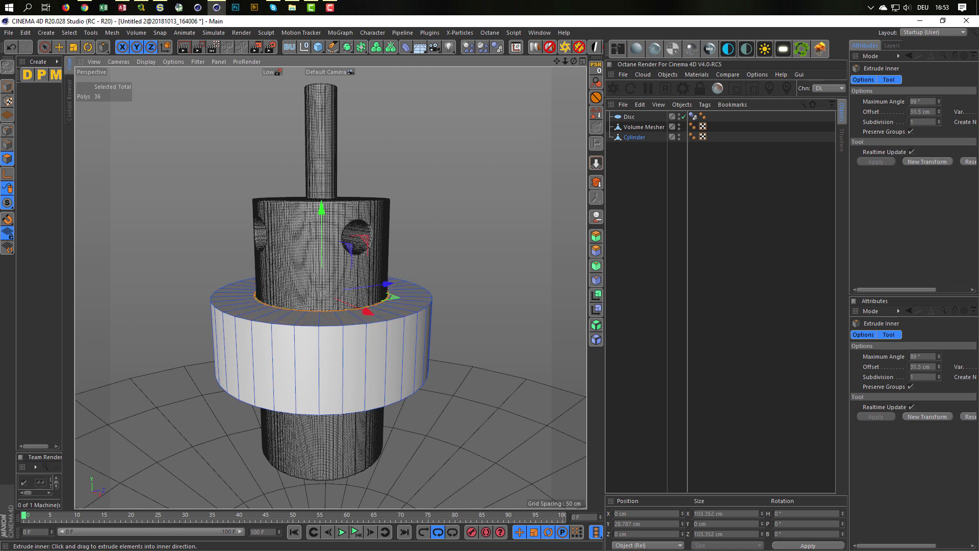
pyautogui.moveTo(321, 206)
pyautogui.keyDown('ctrl'); pyautogui.mouseDown()
pyautogui.moveTo(310, 115)
pyautogui.moveTo(302, 136)
pyautogui.moveTo(323, 269)
pyautogui.mouseUp(); pyautogui.keyUp('ctrl')
# Step: Inset the top face into a smaller circle and pull it up into a thin column
pyautogui.scroll(2, 322, 269)
pyautogui.scroll(3, 322, 255)
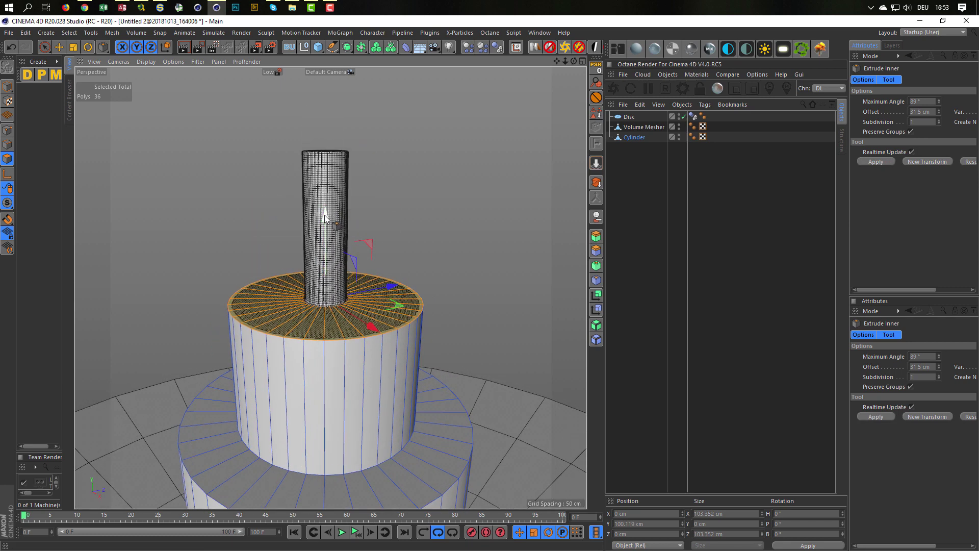
pyautogui.moveTo(324, 215); pyautogui.dragTo(324, 216)
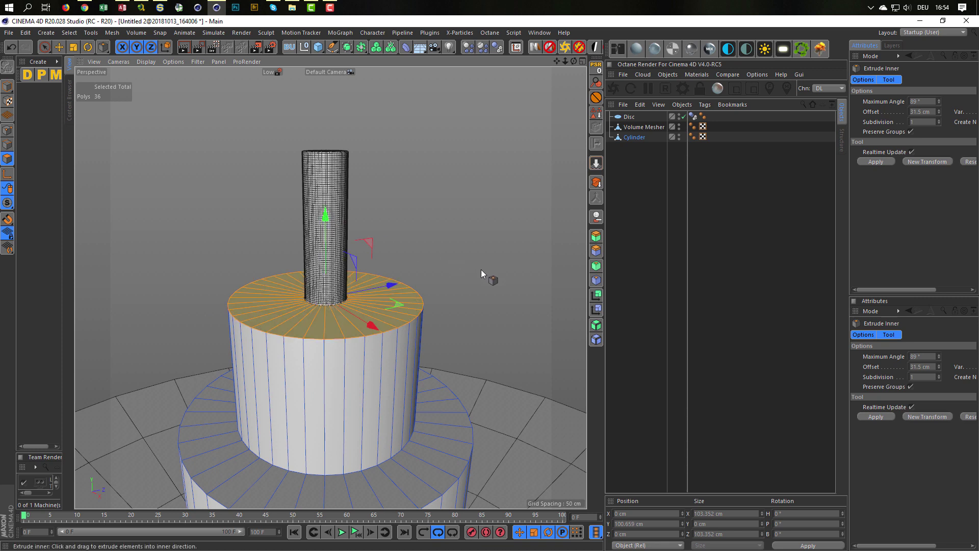
pyautogui.moveTo(516, 264); pyautogui.dragTo(539, 264)
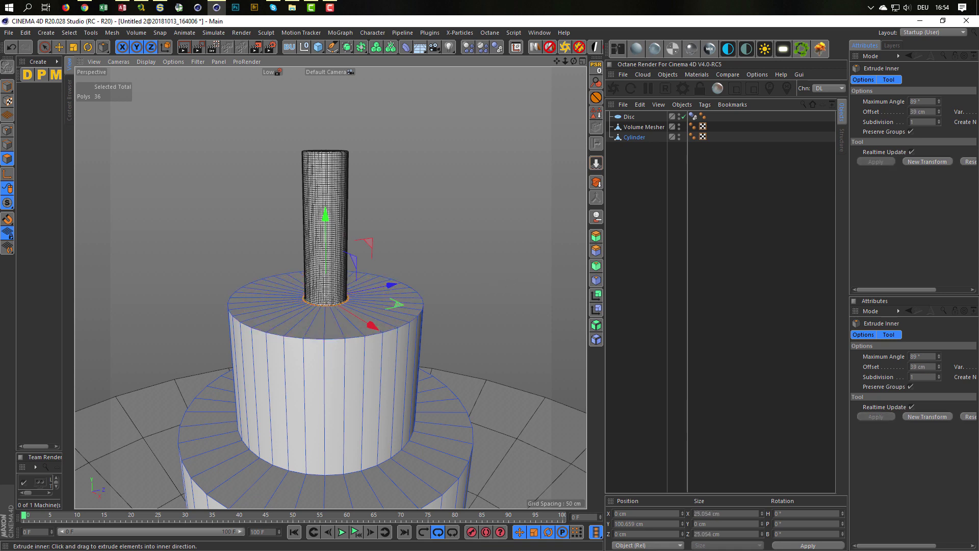
pyautogui.moveTo(328, 214); pyautogui.dragTo(322, 134)
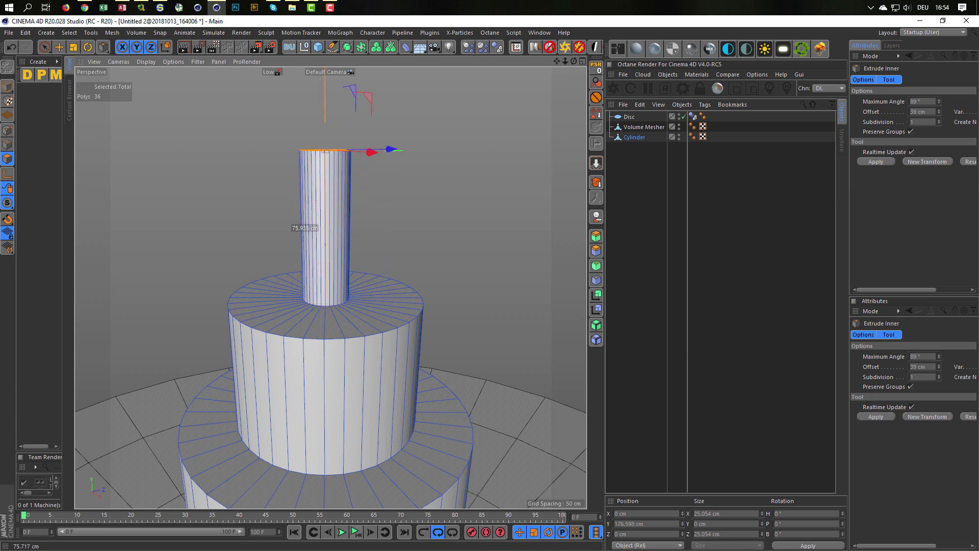
pyautogui.scroll(-3, 326, 418)
pyautogui.scroll(-2, 313, 228)
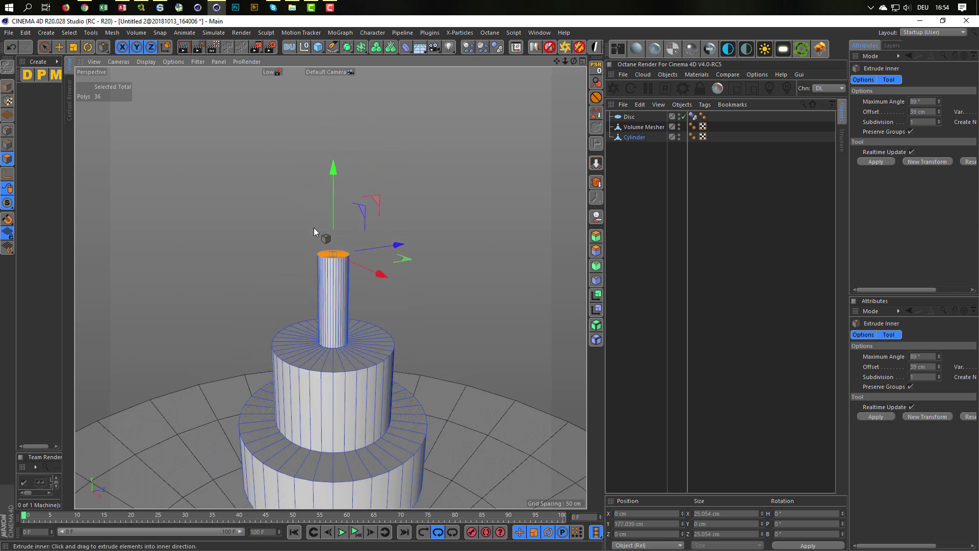
pyautogui.scroll(1, 333, 344)
pyautogui.moveTo(332, 344)
pyautogui.keyDown('alt'); pyautogui.mouseDown()
pyautogui.moveTo(354, 383)
pyautogui.moveTo(377, 339)
pyautogui.mouseUp(); pyautogui.keyUp('alt')
# Step: Loop-select the cylinder's bottom face and inset it inward with Extrude Inner
pyautogui.rightClick(378, 332)
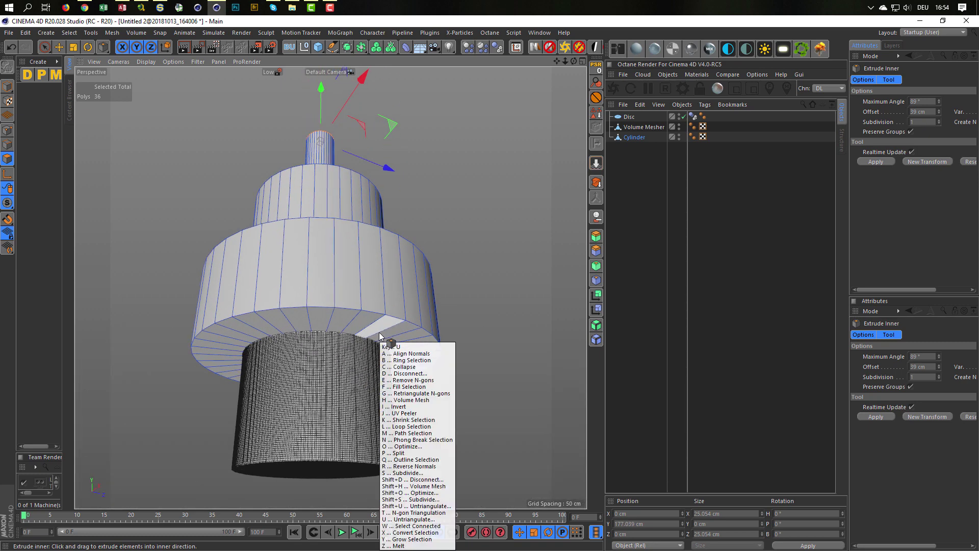
pyautogui.press('u')
pyautogui.press('l')
pyautogui.click(379, 332)
pyautogui.press('i')
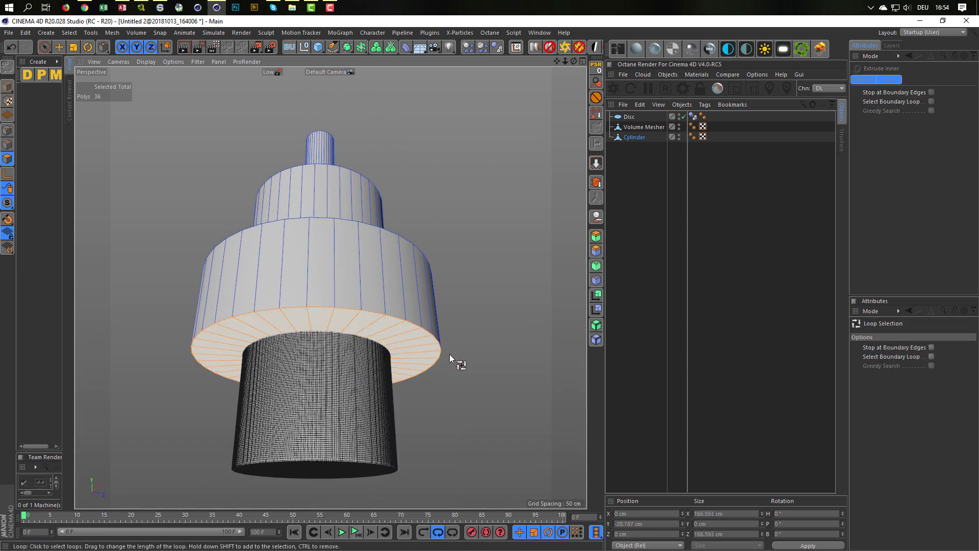
pyautogui.moveTo(449, 354); pyautogui.dragTo(471, 354)
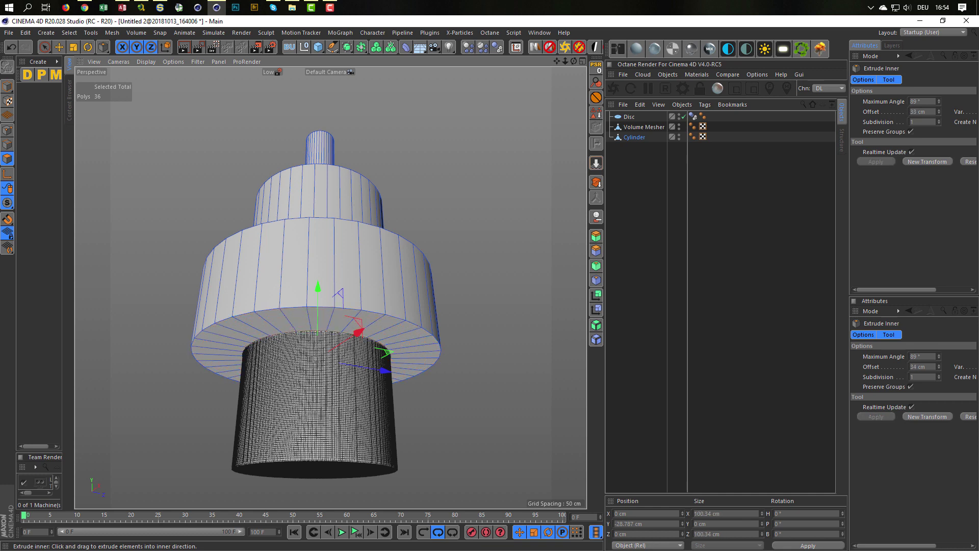
# Step: Drag the inset bottom faces down along Y into a narrower lower section
pyautogui.press('e')
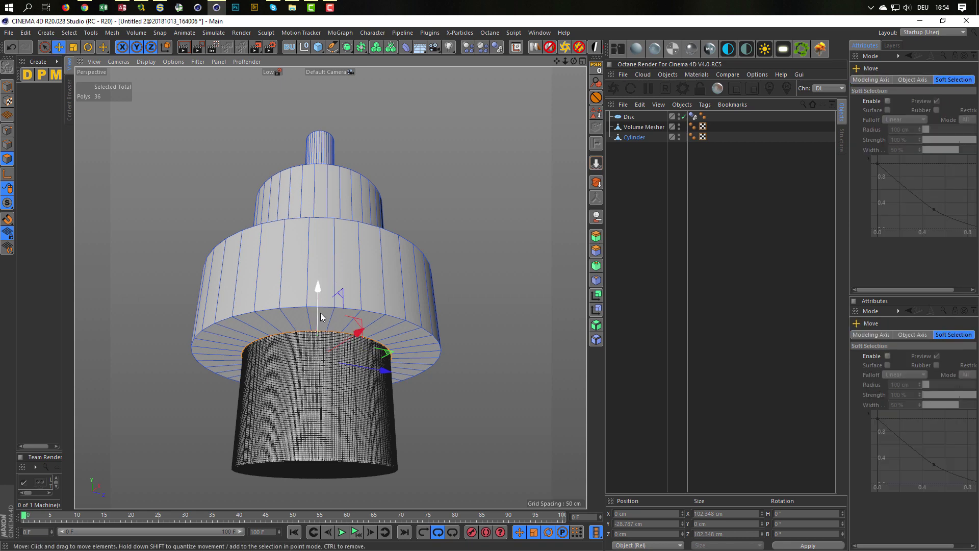
pyautogui.moveTo(319, 285); pyautogui.dragTo(302, 387)
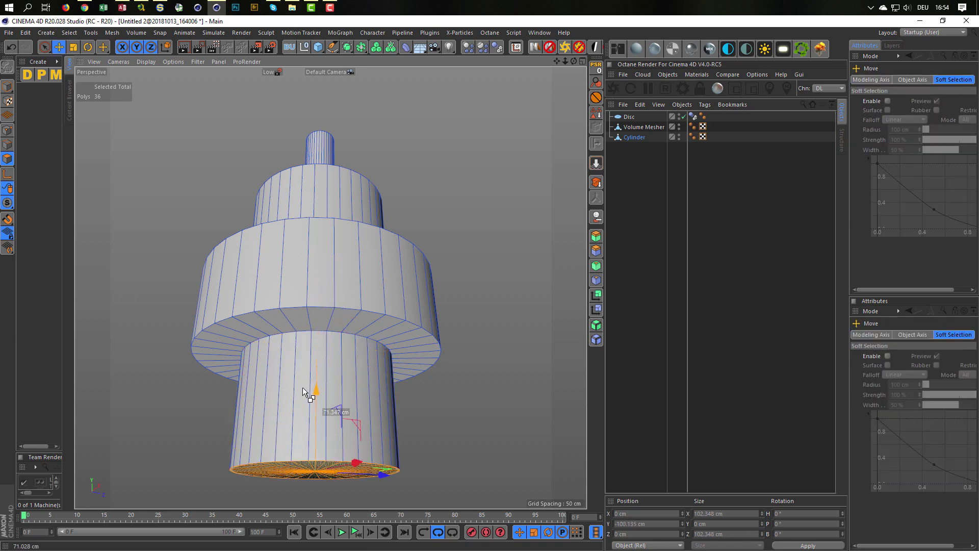
pyautogui.moveTo(333, 296)
pyautogui.keyDown('alt'); pyautogui.mouseDown()
pyautogui.moveTo(353, 216)
pyautogui.moveTo(341, 301)
pyautogui.moveTo(359, 231)
pyautogui.mouseUp(); pyautogui.keyUp('alt')
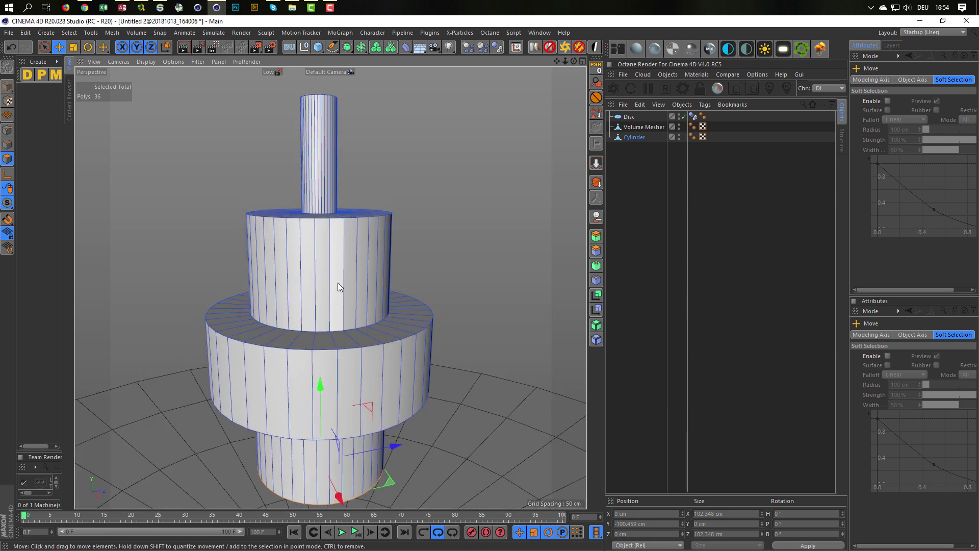
pyautogui.keyDown('alt'); pyautogui.moveTo(337, 283); pyautogui.dragTo(309, 260, button='right'); pyautogui.keyUp('alt')
pyautogui.keyDown('alt'); pyautogui.moveTo(308, 256); pyautogui.dragTo(324, 314); pyautogui.keyUp('alt')
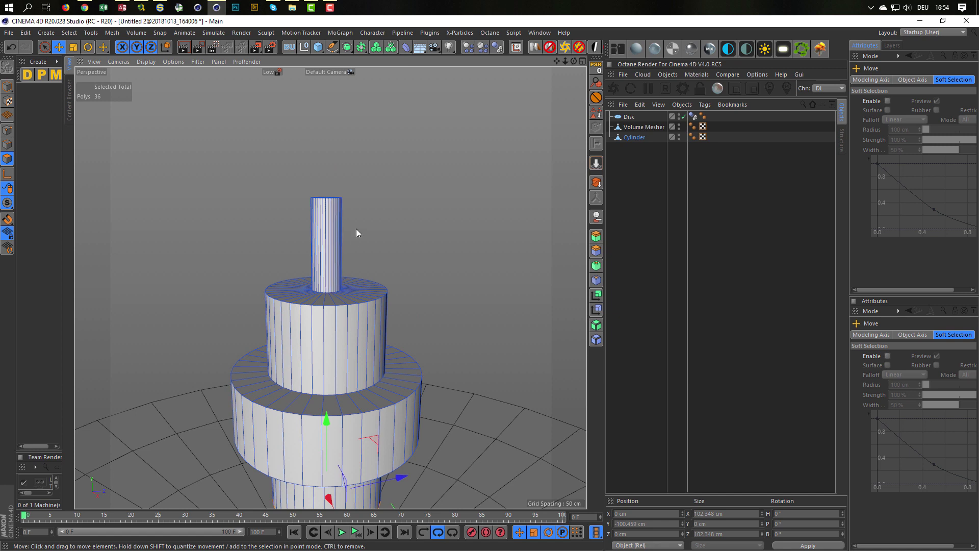
# Step: Loop-cut the thin top column twice and add several loops down the middle tier
pyautogui.press('m')
pyautogui.press('l')
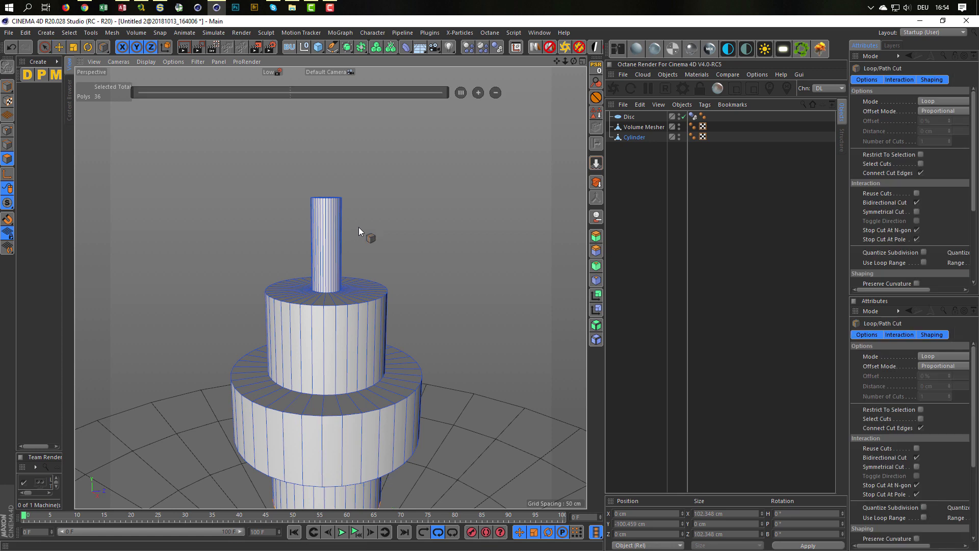
pyautogui.click(330, 212)
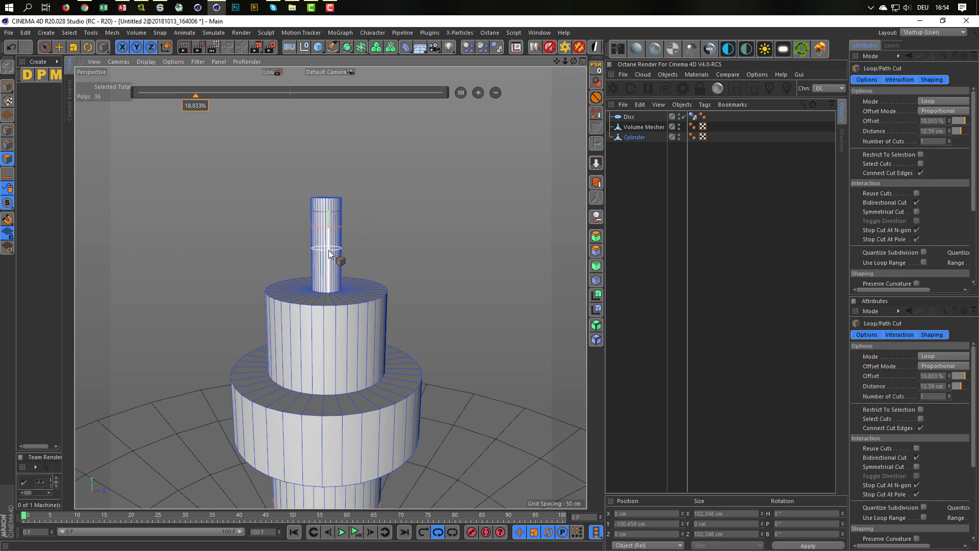
pyautogui.click(327, 265)
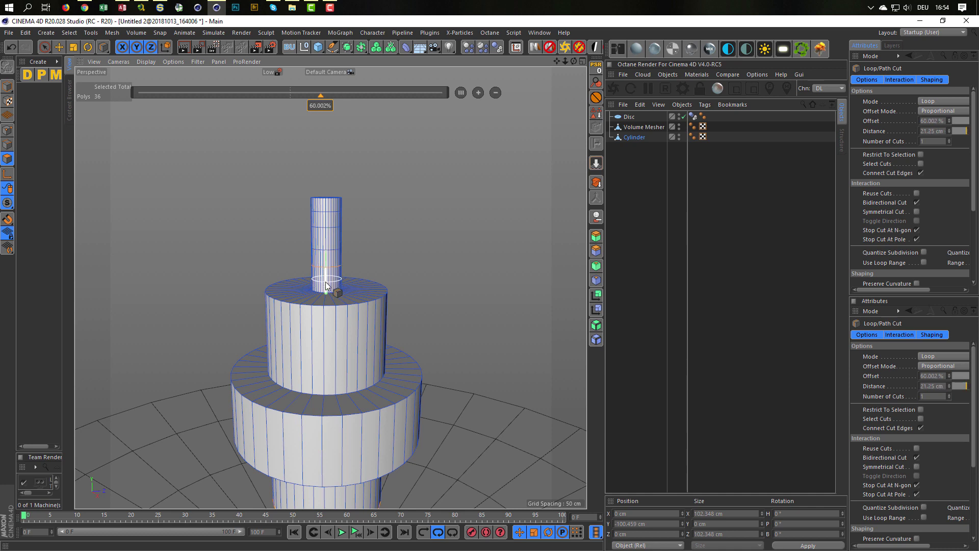
pyautogui.click(321, 320)
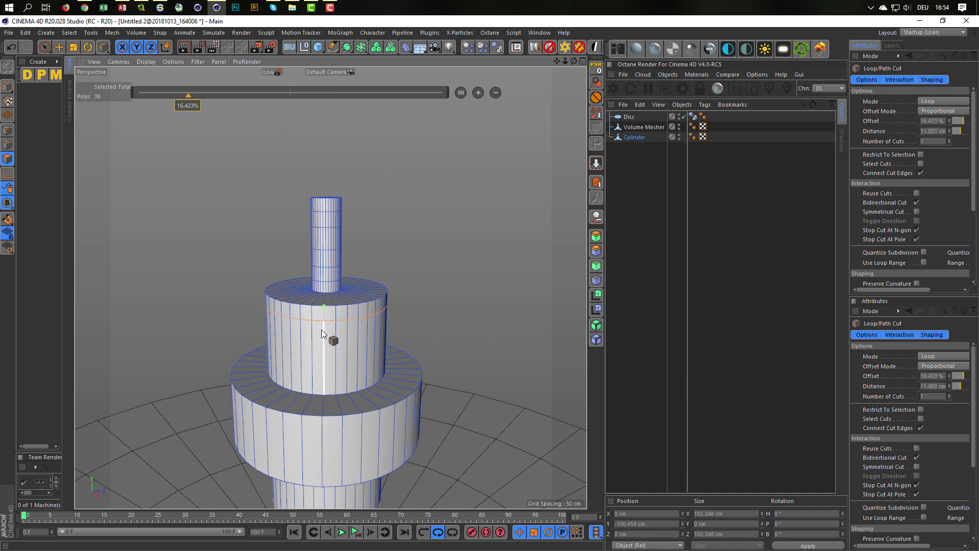
pyautogui.click(323, 342)
pyautogui.click(323, 368)
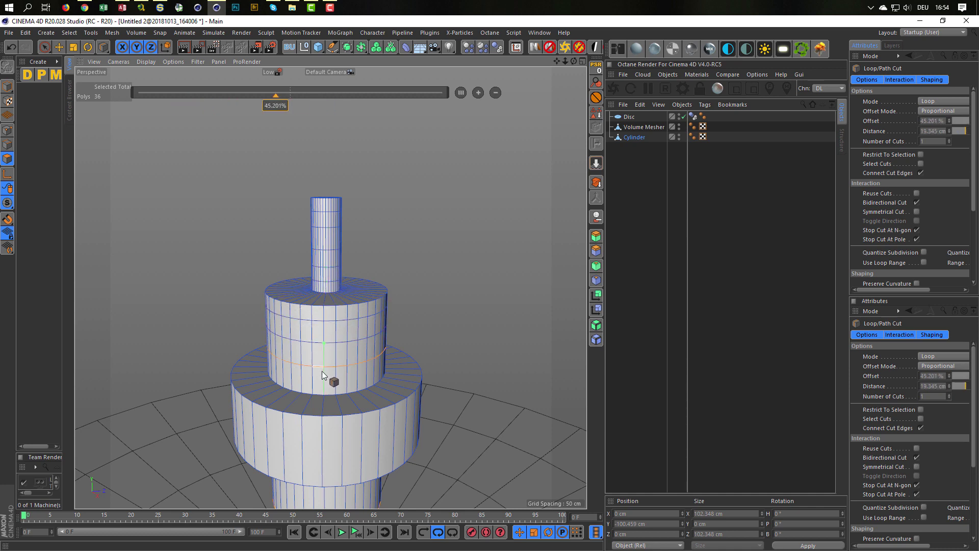
pyautogui.moveTo(323, 375); pyautogui.dragTo(328, 403)
# Step: Add more loop cuts lower on the middle tier, the lower cylinder and the bottom ring
pyautogui.keyDown('alt'); pyautogui.moveTo(328, 404); pyautogui.dragTo(326, 237, button='middle'); pyautogui.keyUp('alt')
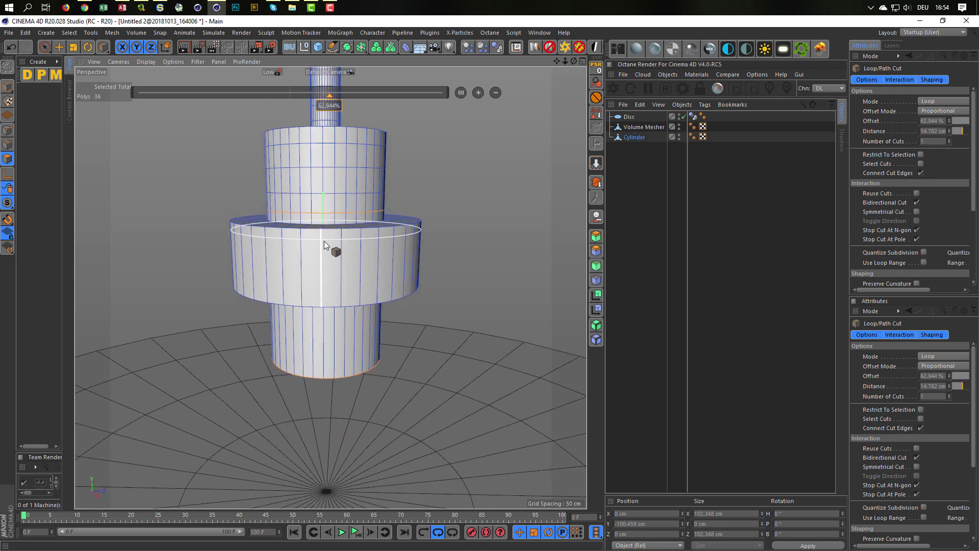
pyautogui.click(321, 266)
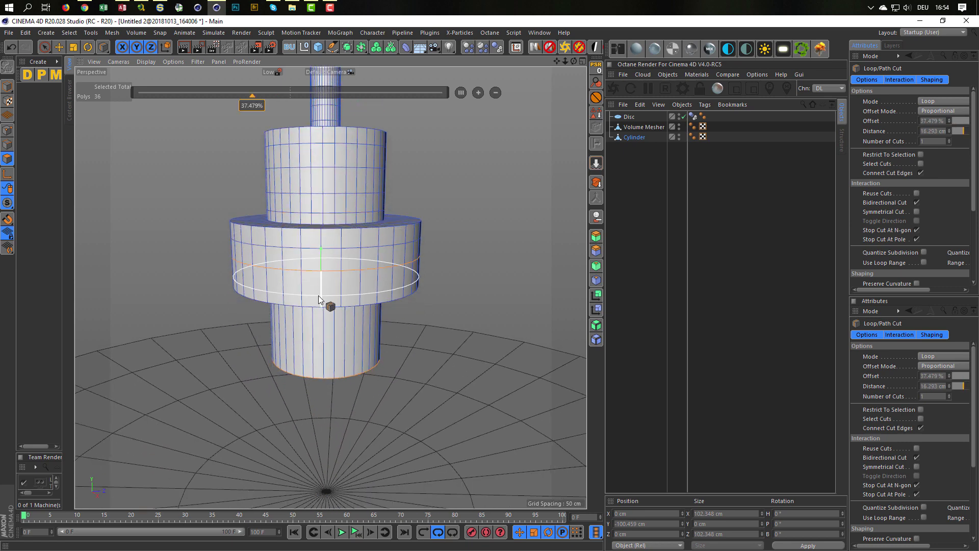
pyautogui.keyDown('alt'); pyautogui.moveTo(320, 306); pyautogui.dragTo(321, 341); pyautogui.keyUp('alt')
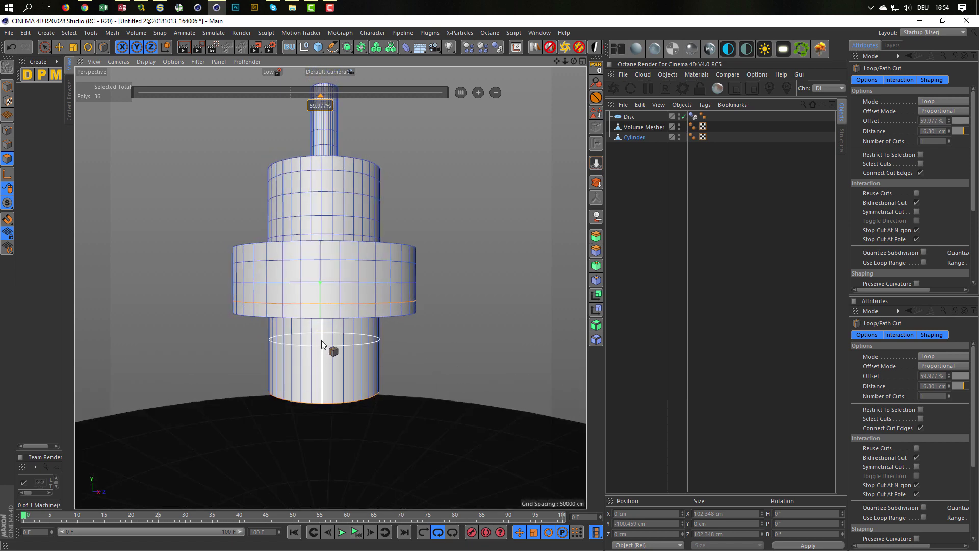
pyautogui.click(324, 329)
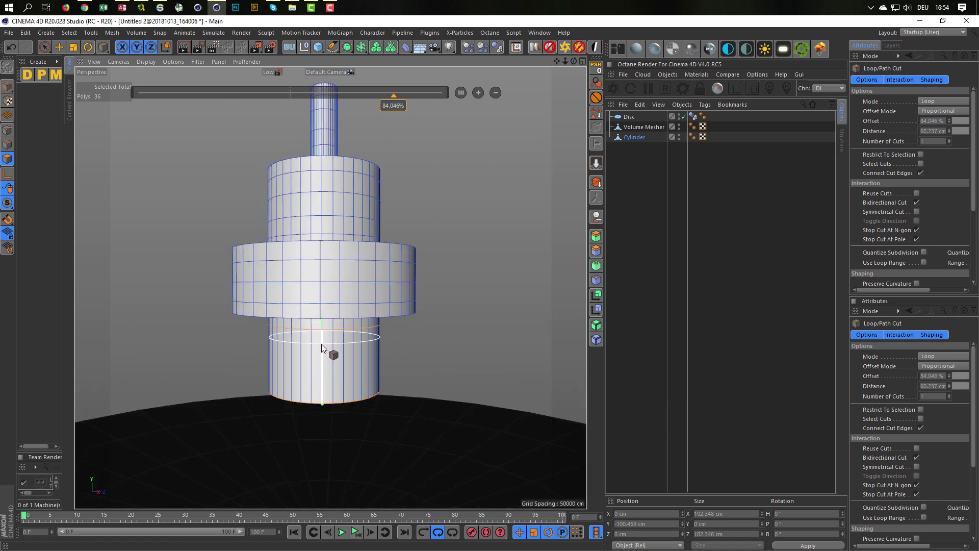
pyautogui.click(321, 348)
pyautogui.click(319, 363)
pyautogui.moveTo(320, 387); pyautogui.dragTo(320, 393)
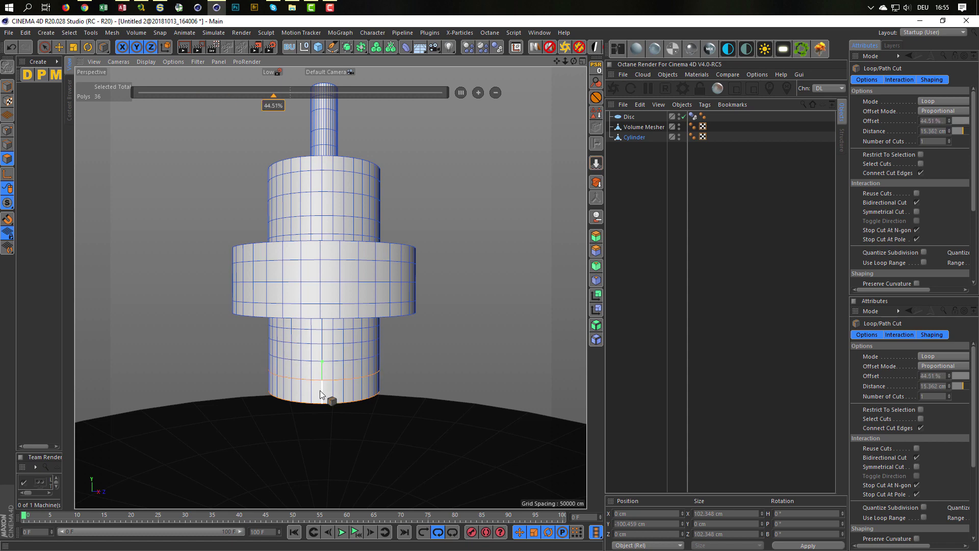
# Step: Add loop cuts around the middle tier's ring and the top tier's cap
pyautogui.keyDown('alt'); pyautogui.moveTo(336, 292); pyautogui.dragTo(343, 318, button='middle'); pyautogui.keyUp('alt')
pyautogui.moveTo(342, 317)
pyautogui.keyDown('alt'); pyautogui.mouseDown()
pyautogui.moveTo(343, 258)
pyautogui.moveTo(347, 314)
pyautogui.mouseUp(); pyautogui.keyUp('alt')
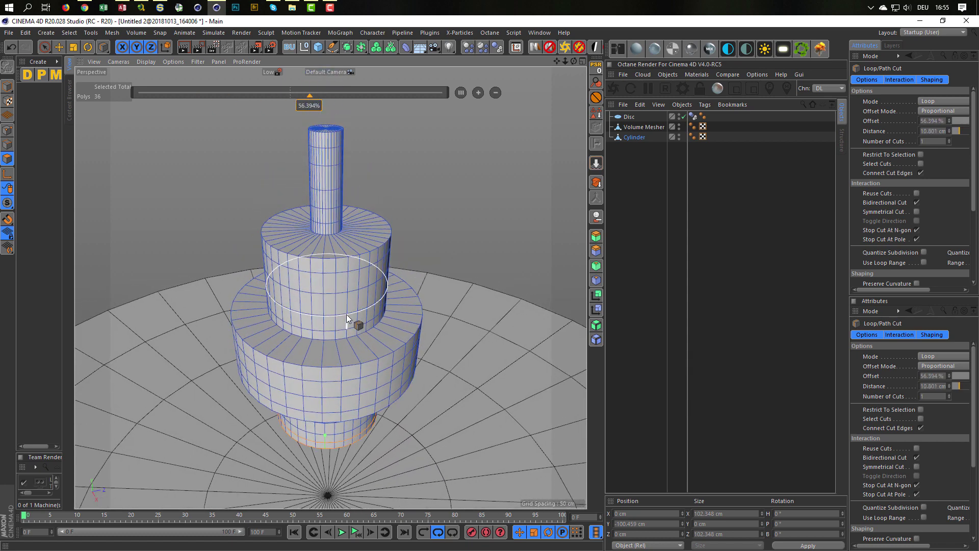
pyautogui.click(368, 343)
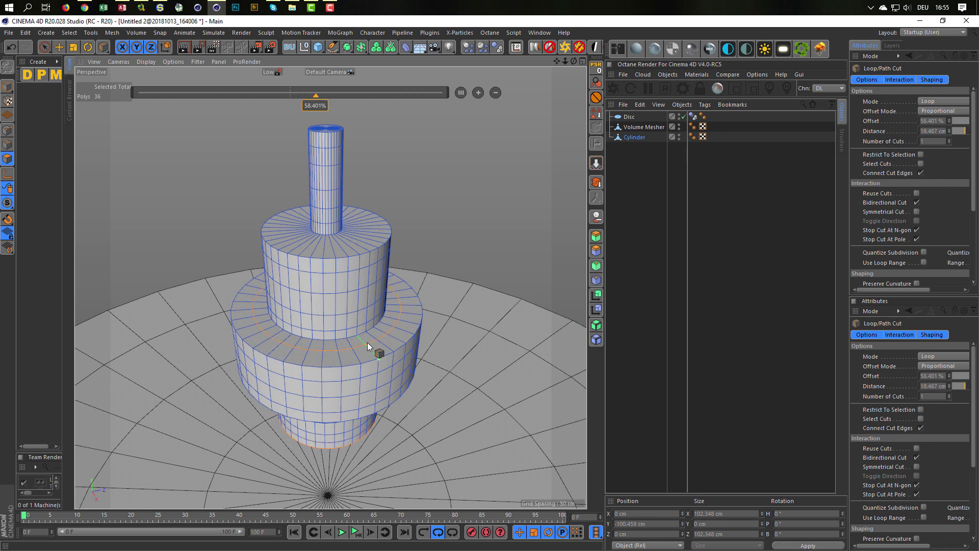
pyautogui.click(347, 240)
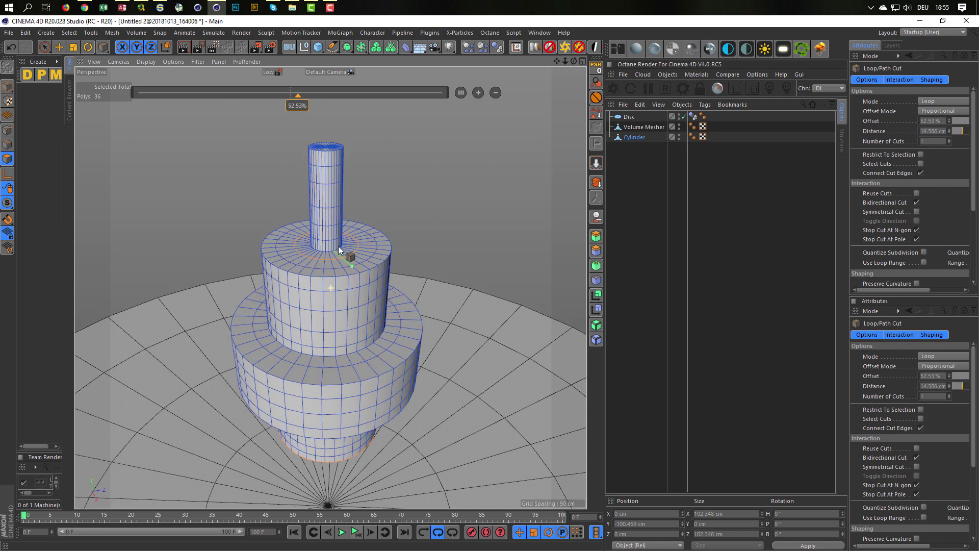
pyautogui.moveTo(344, 240)
pyautogui.keyDown('alt'); pyautogui.mouseDown()
pyautogui.moveTo(327, 274)
pyautogui.moveTo(327, 424)
pyautogui.moveTo(332, 354)
pyautogui.mouseUp(); pyautogui.keyUp('alt')
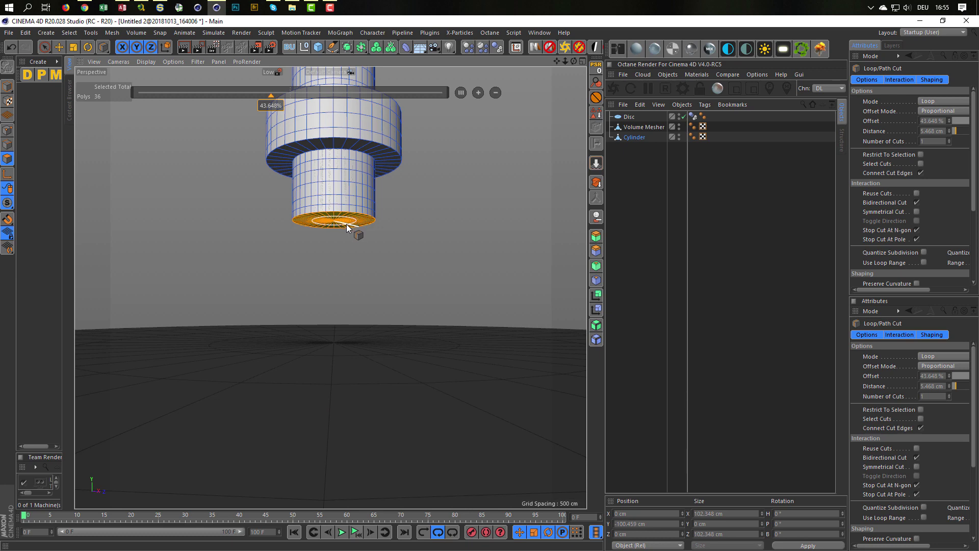
pyautogui.keyDown('alt'); pyautogui.moveTo(346, 223); pyautogui.dragTo(344, 252); pyautogui.keyUp('alt')
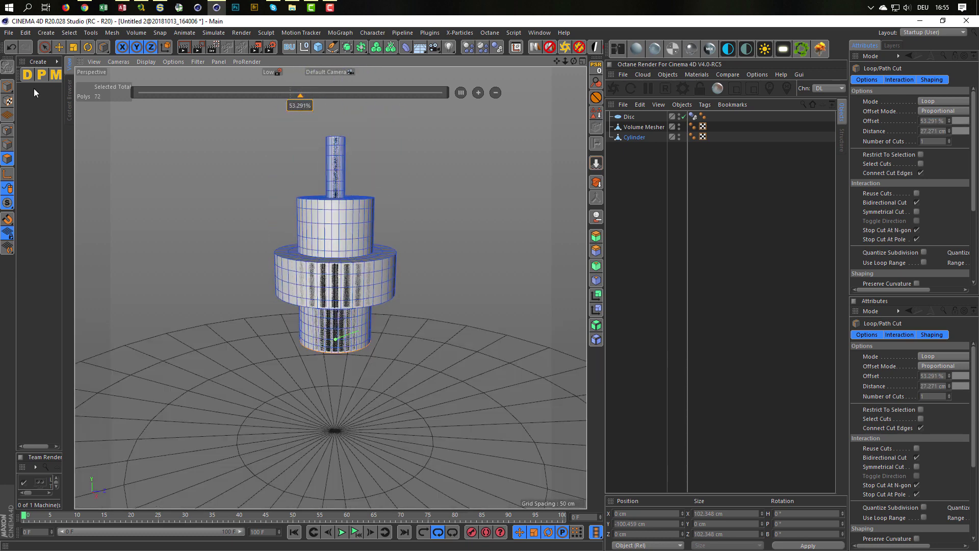
# Step: Rename the Cylinder object to 'Cage'
pyautogui.click(8, 85)
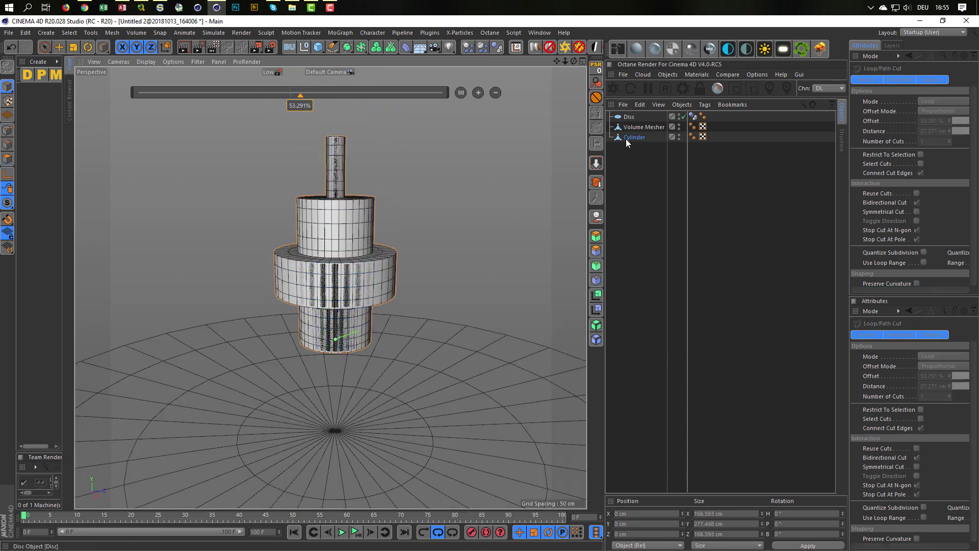
pyautogui.click(45, 47)
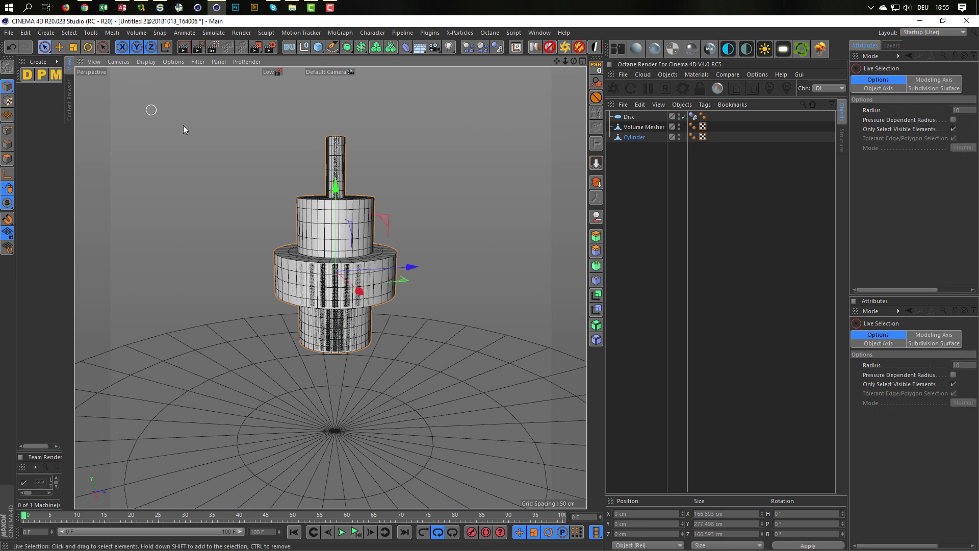
pyautogui.click(679, 126)
pyautogui.click(632, 139)
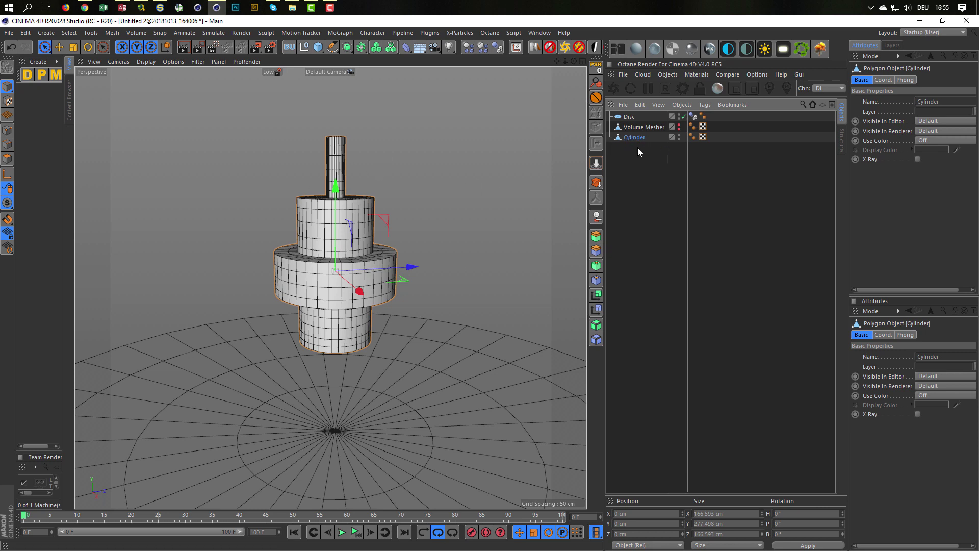
pyautogui.doubleClick(635, 137)
pyautogui.write('Cage')
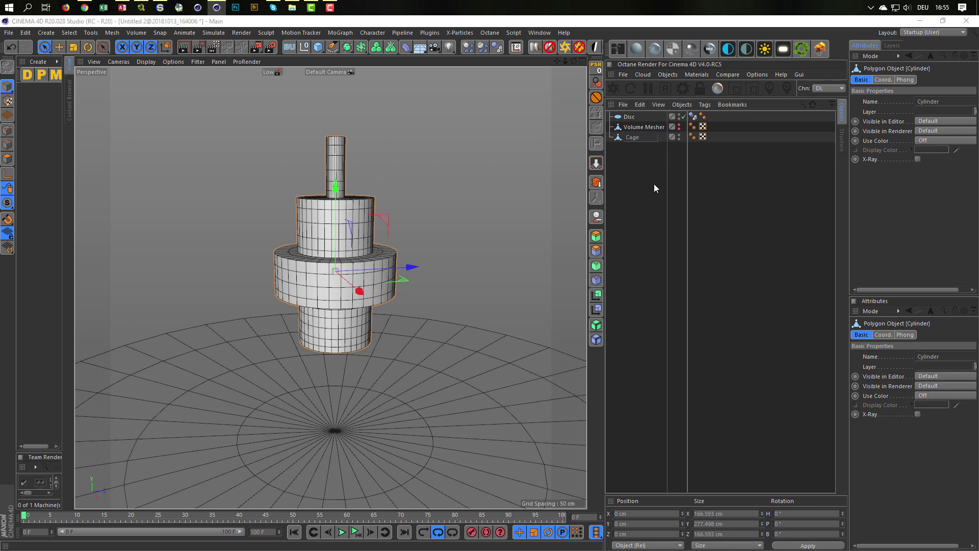
pyautogui.press('Return')
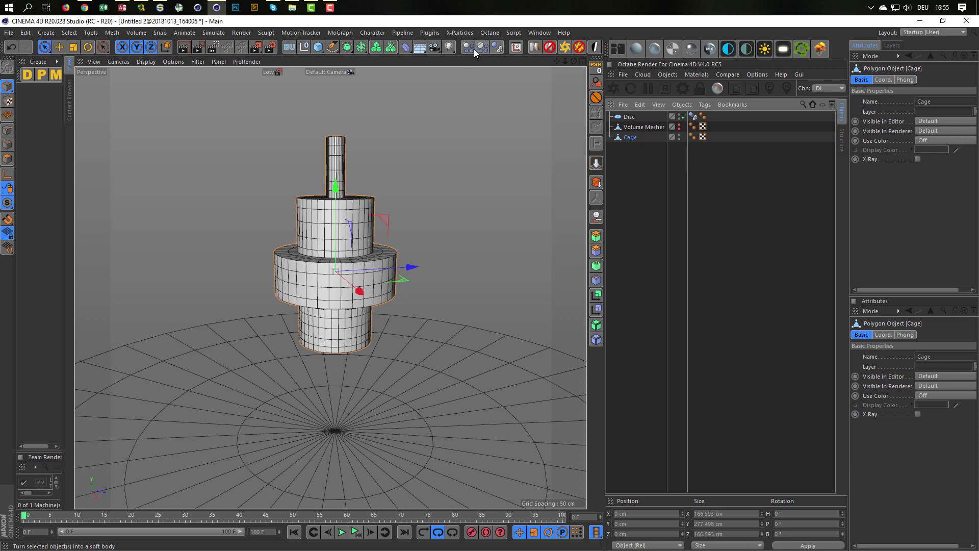
# Step: Rotate the Volume Mesher and Cage to H 29.135°, P 16.57°, B 55.924°
pyautogui.click(643, 127)
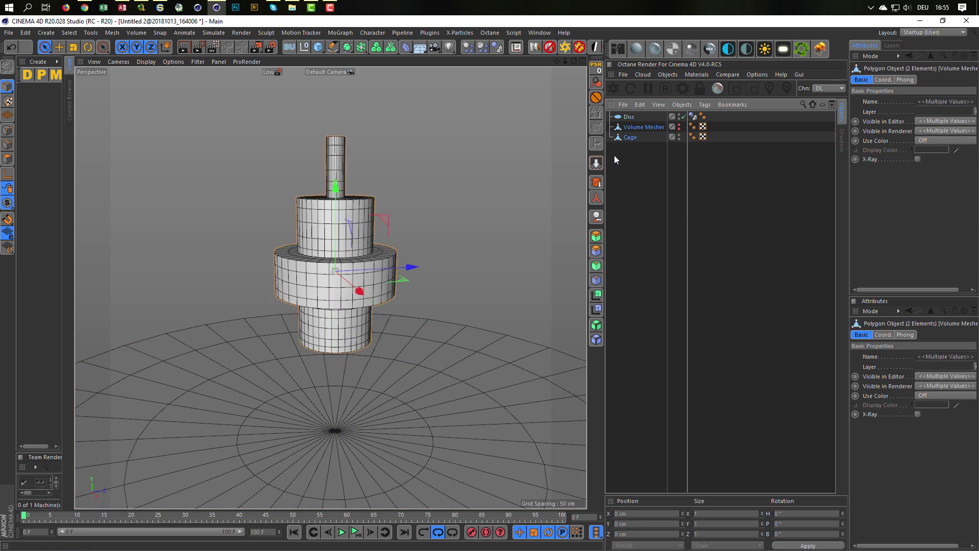
pyautogui.press('r')
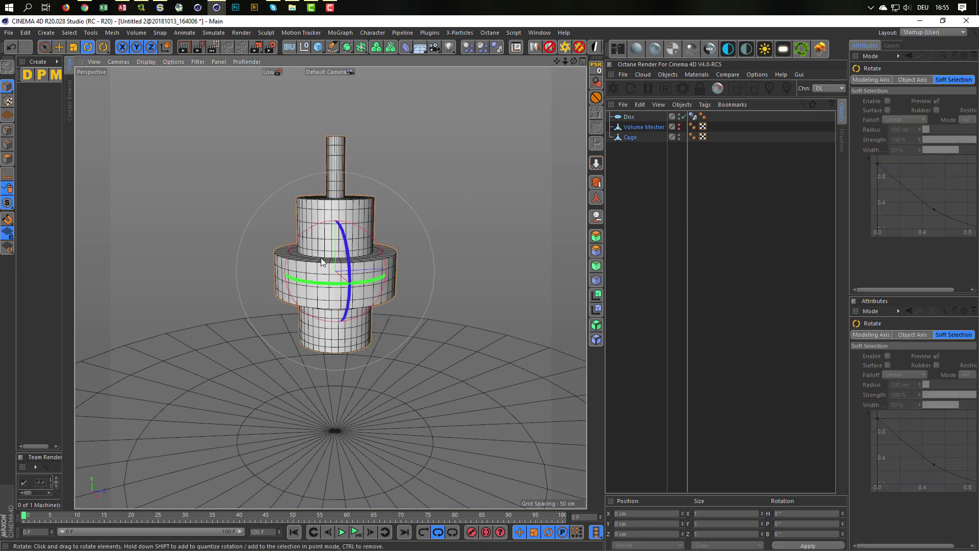
pyautogui.moveTo(322, 259); pyautogui.dragTo(280, 312)
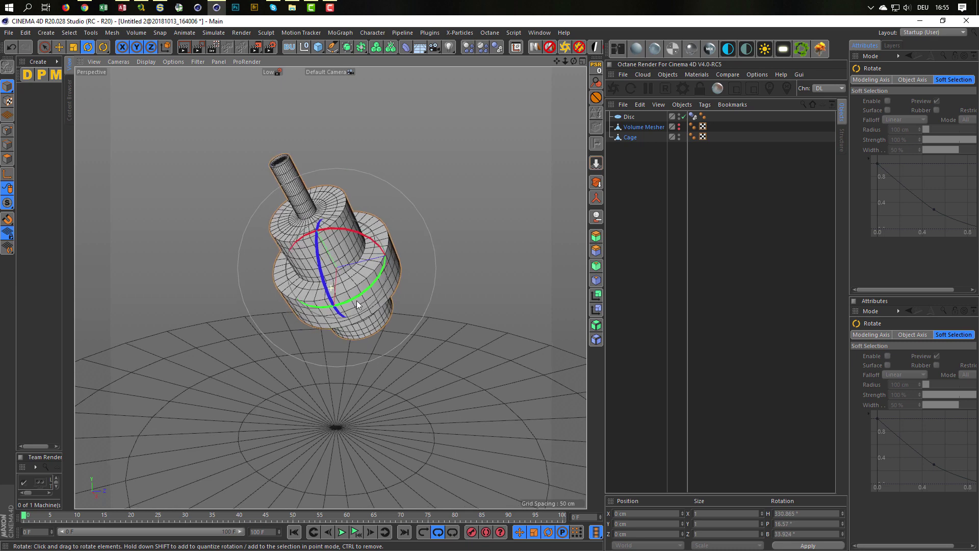
pyautogui.keyDown('alt'); pyautogui.moveTo(357, 304); pyautogui.dragTo(382, 273, button='middle'); pyautogui.keyUp('alt')
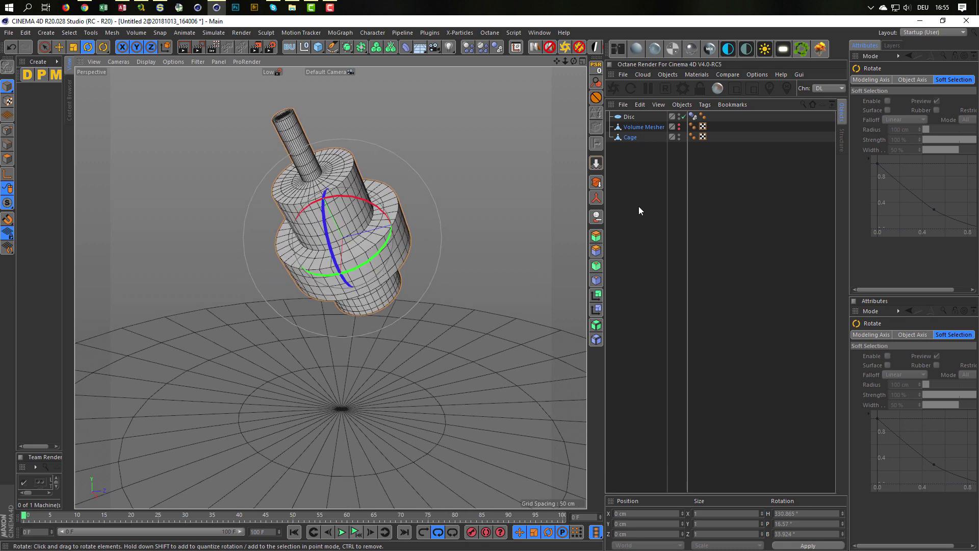
pyautogui.click(651, 192)
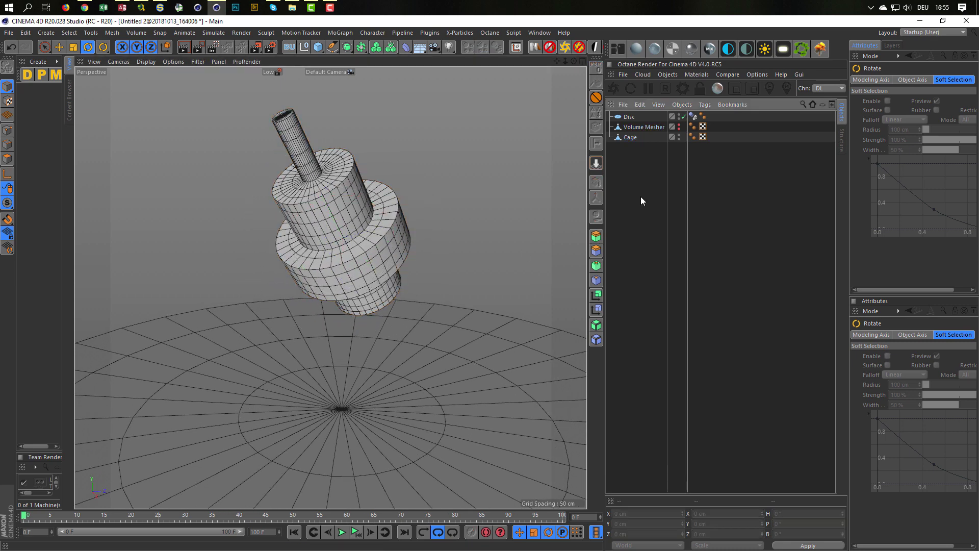
pyautogui.click(679, 127)
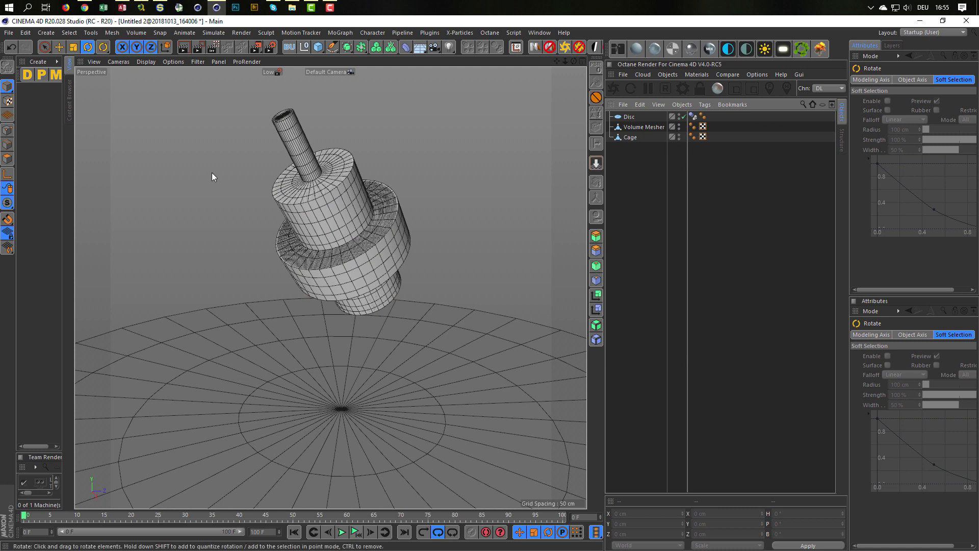
pyautogui.click(678, 126)
pyautogui.click(631, 138)
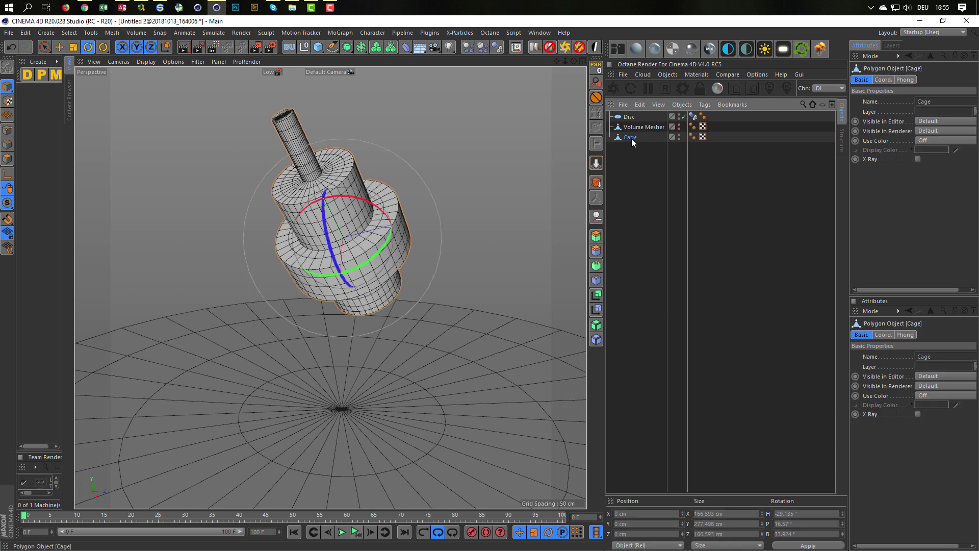
# Step: Add a Dynamics Body tag to Cage and make its soft body Made of Polygons/Lines
pyautogui.click(472, 51)
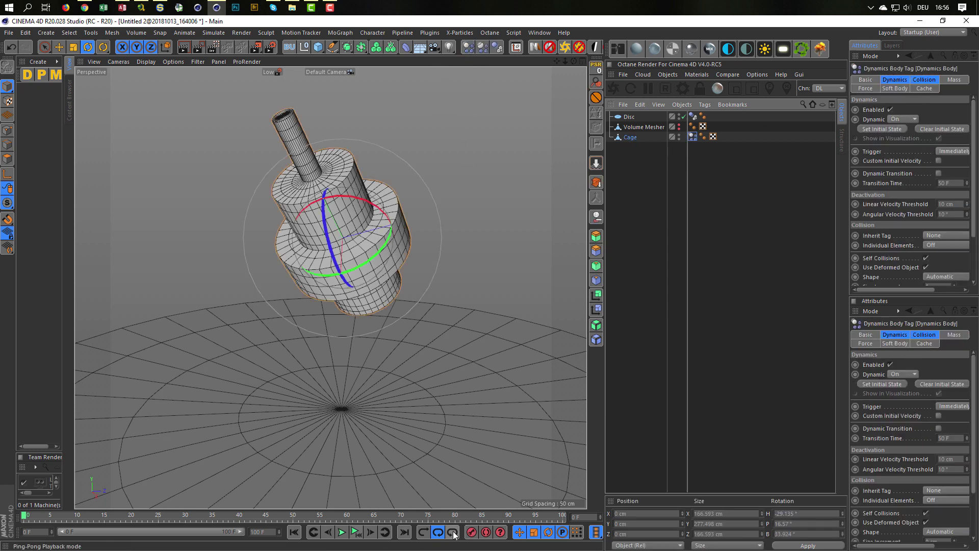
pyautogui.click(356, 532)
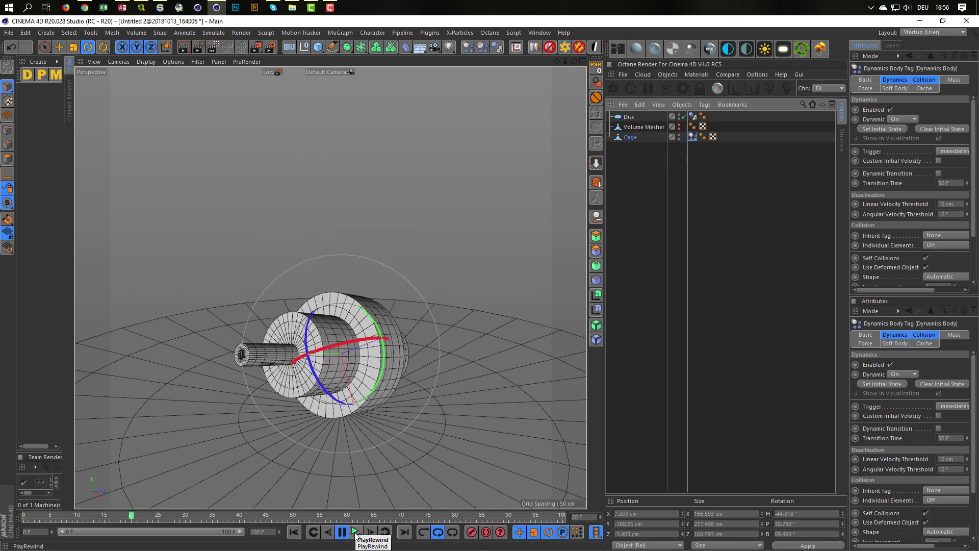
pyautogui.click(355, 533)
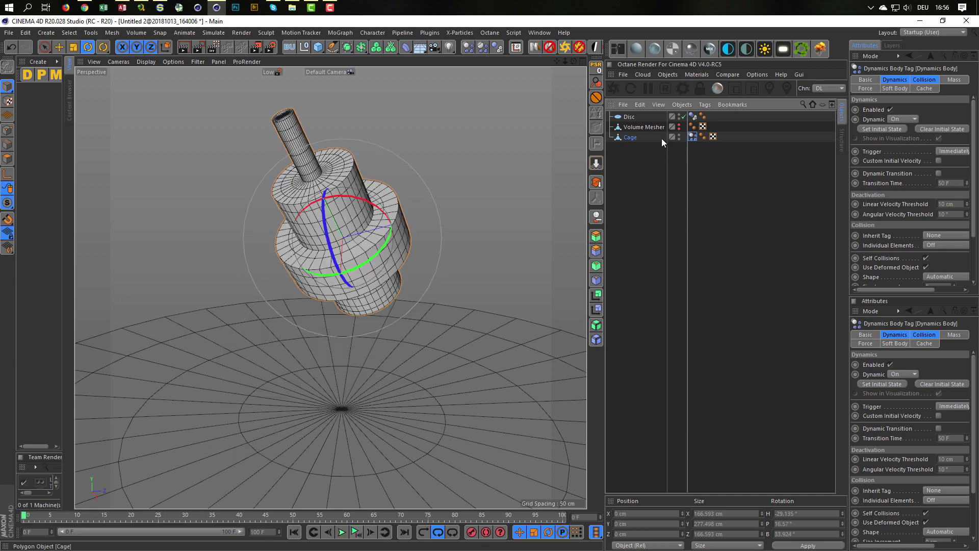
pyautogui.click(900, 88)
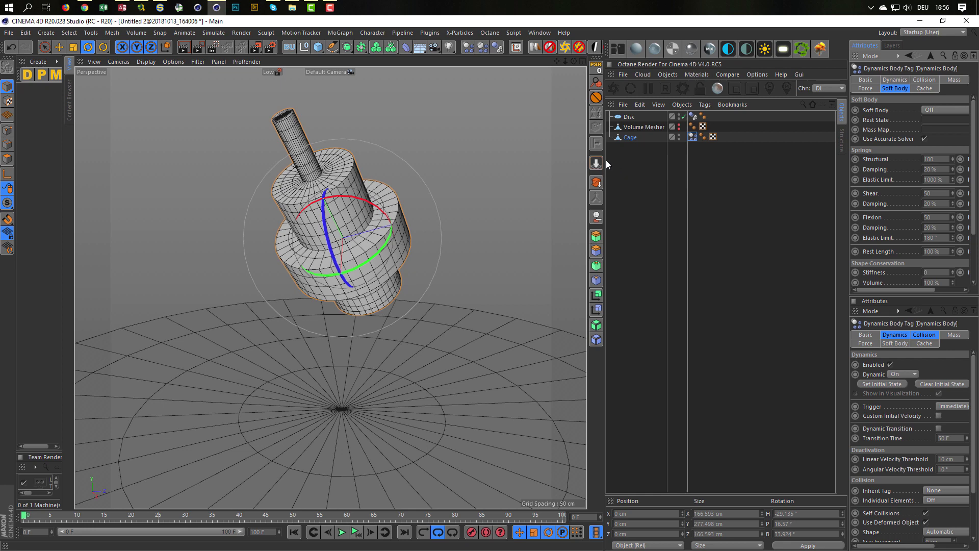
pyautogui.moveTo(848, 195); pyautogui.dragTo(744, 194)
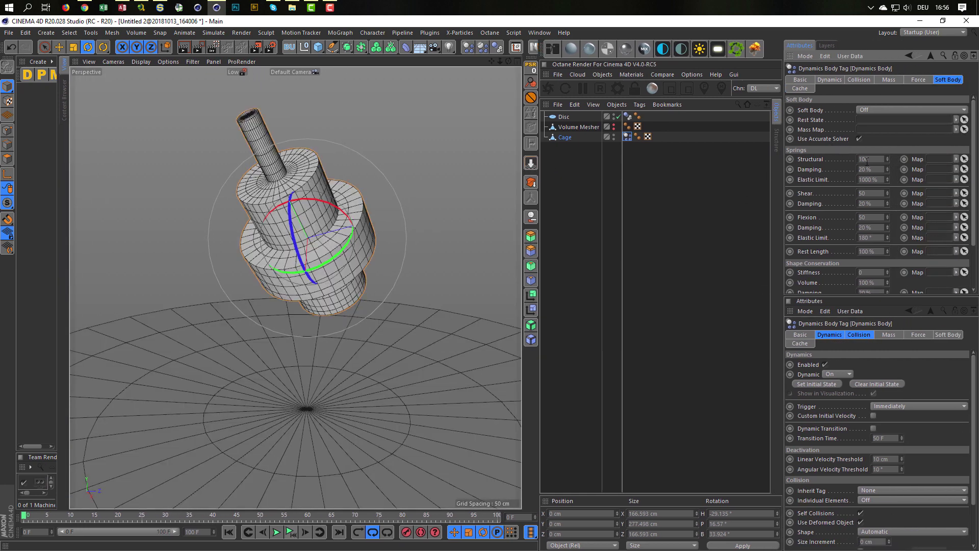
pyautogui.click(874, 110)
pyautogui.click(885, 127)
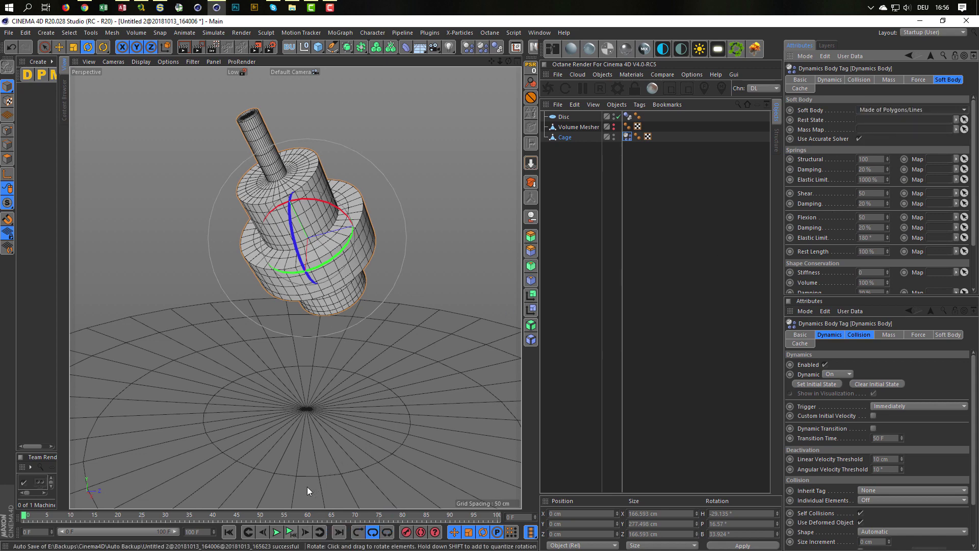
# Step: Set shape conservation stiffness to 50 and test the fall in playback
pyautogui.click(291, 532)
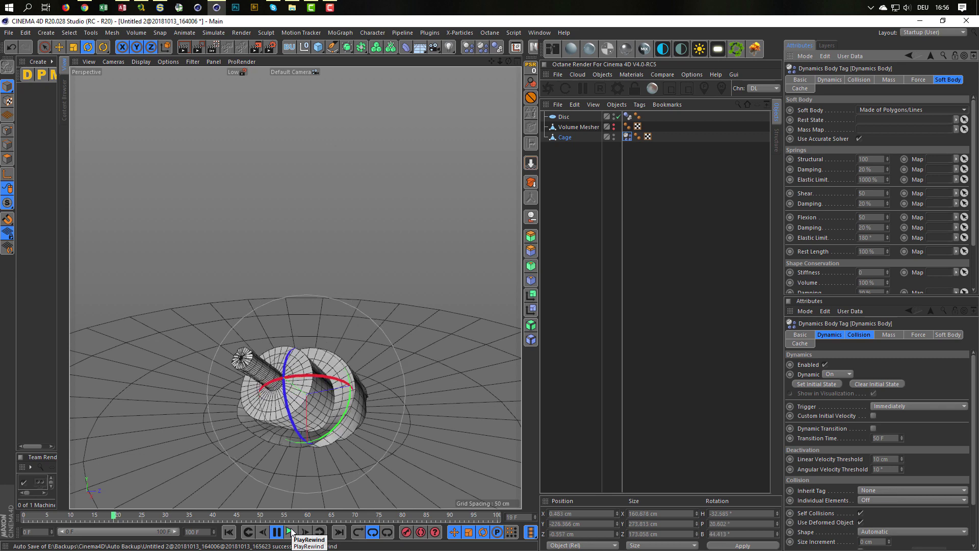
pyautogui.click(290, 532)
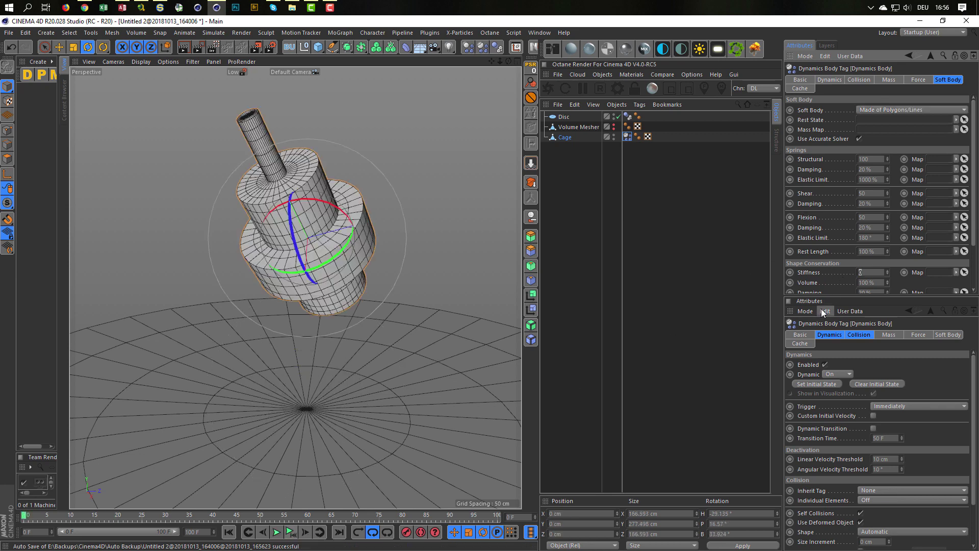
pyautogui.write('50')
pyautogui.press('Return')
pyautogui.click(291, 532)
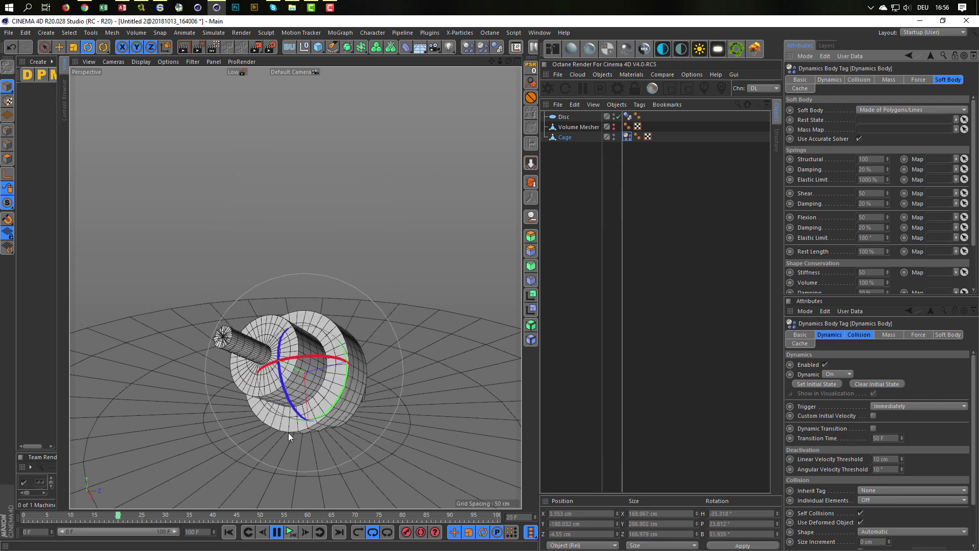
pyautogui.click(291, 532)
# Step: Loop-select the two rings of top cap polygons on the Cage and delete them
pyautogui.keyDown('alt'); pyautogui.moveTo(244, 116); pyautogui.dragTo(316, 240); pyautogui.keyUp('alt')
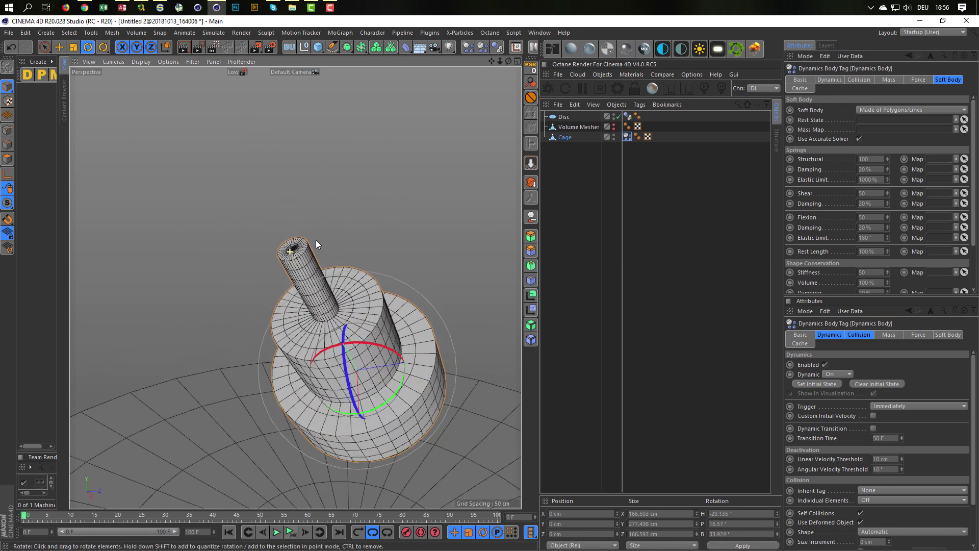
pyautogui.scroll(5, 316, 240)
pyautogui.click(565, 137)
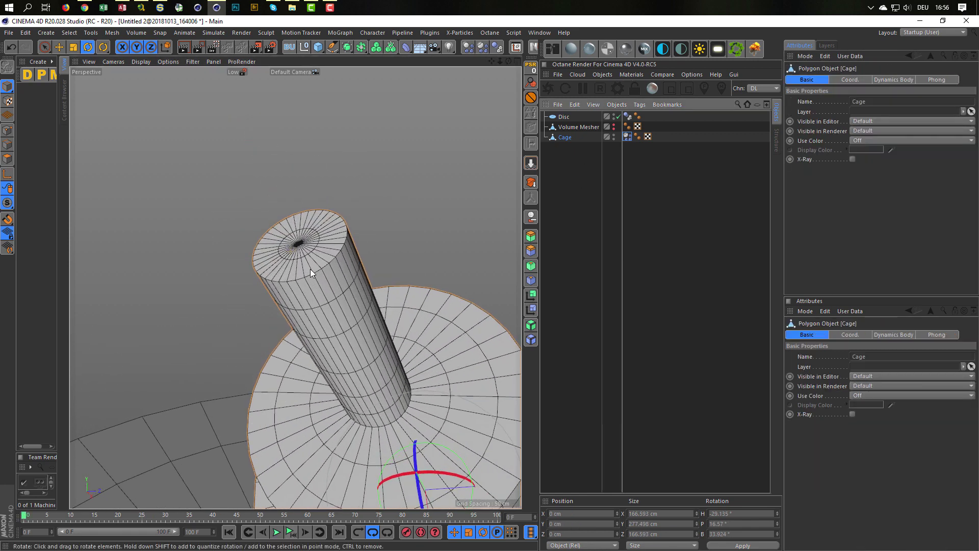
pyautogui.scroll(3, 310, 268)
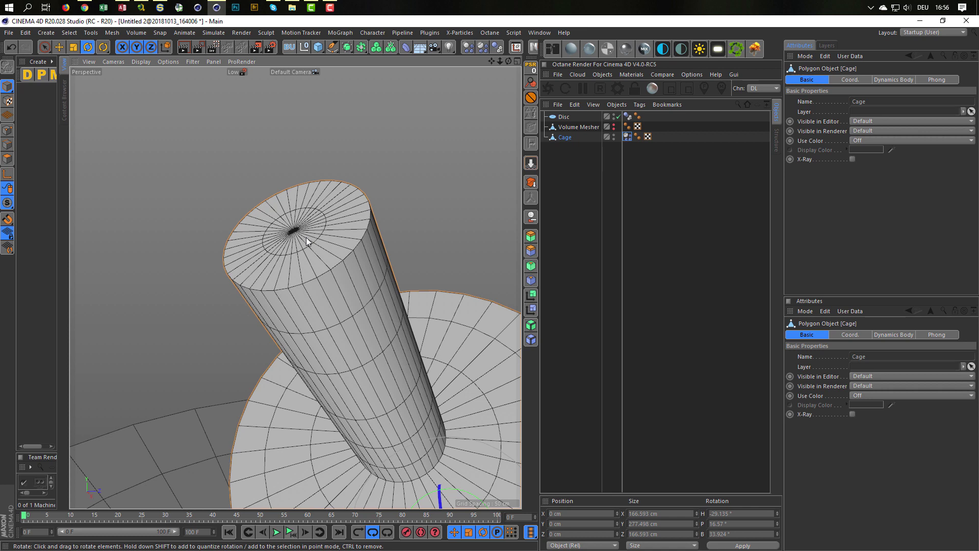
pyautogui.click(7, 159)
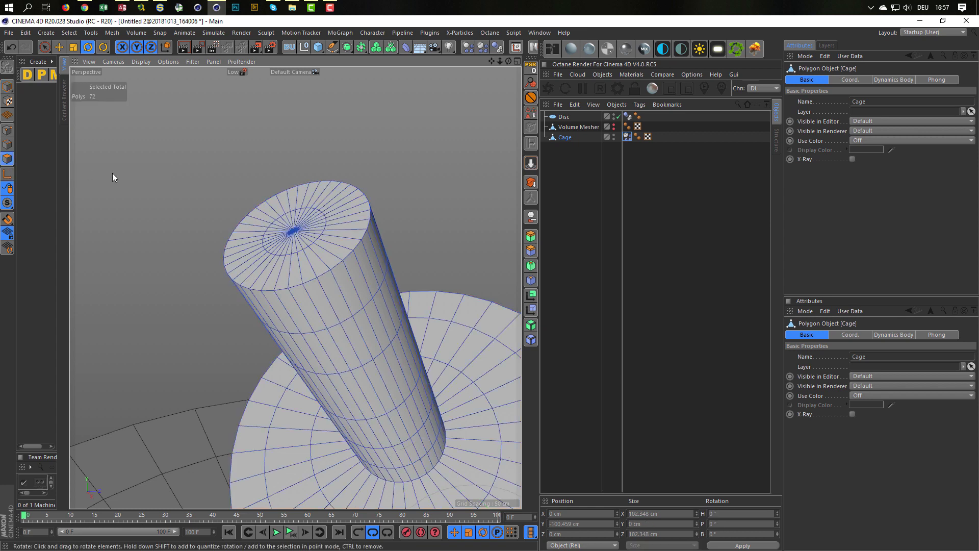
pyautogui.rightClick(113, 173)
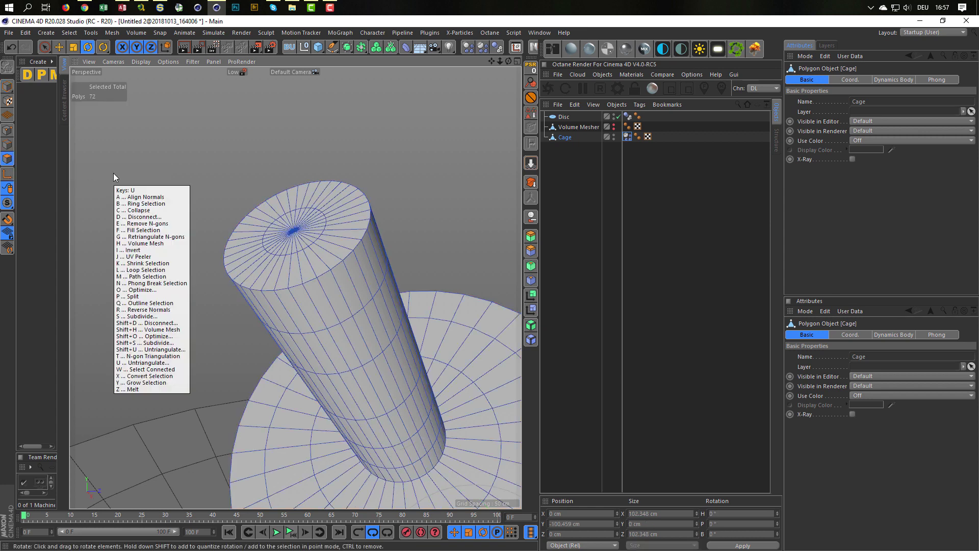
pyautogui.click(140, 204)
pyautogui.click(309, 235)
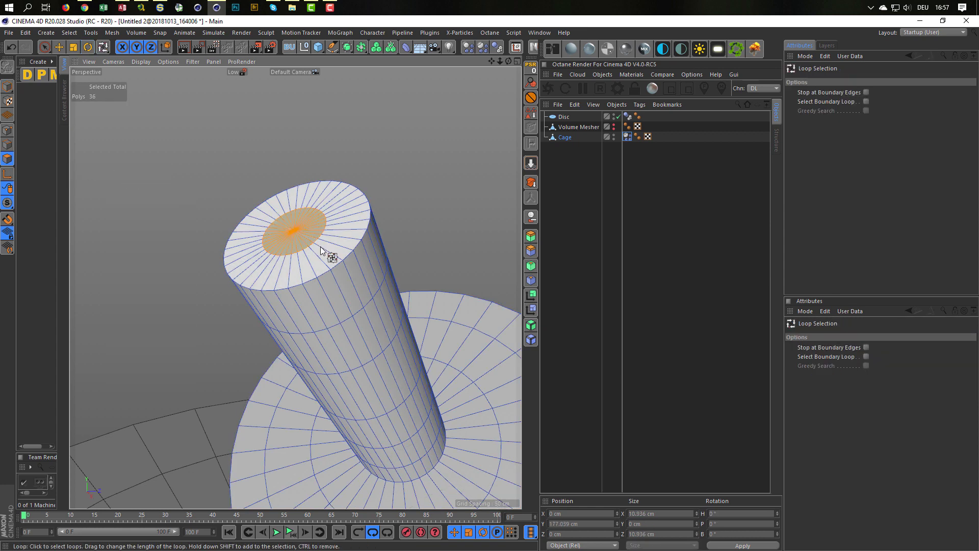
pyautogui.keyDown('shift'); pyautogui.click(321, 247); pyautogui.keyUp('shift')
pyautogui.press('Delete')
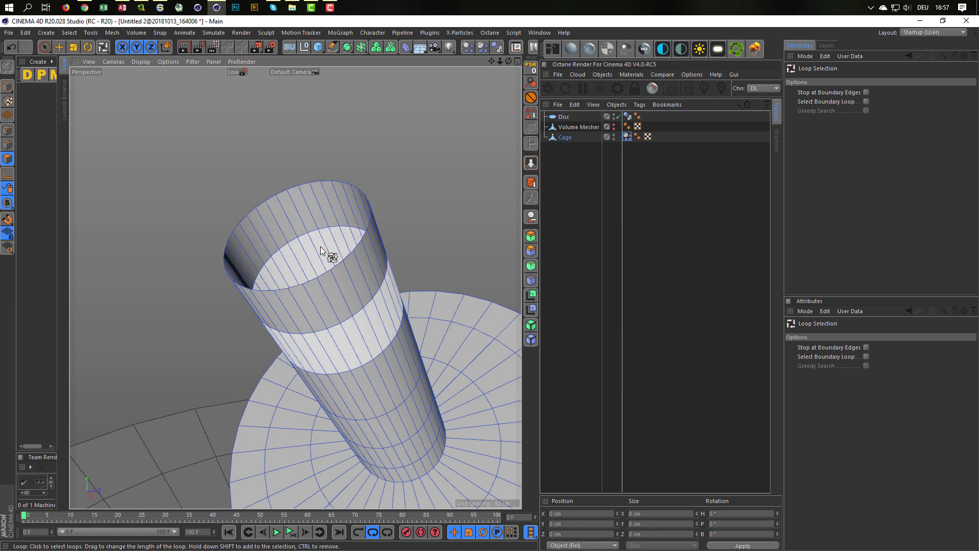
# Step: Cap the cylinder's open top with Close Polygon Hole
pyautogui.press('m')
pyautogui.press('d')
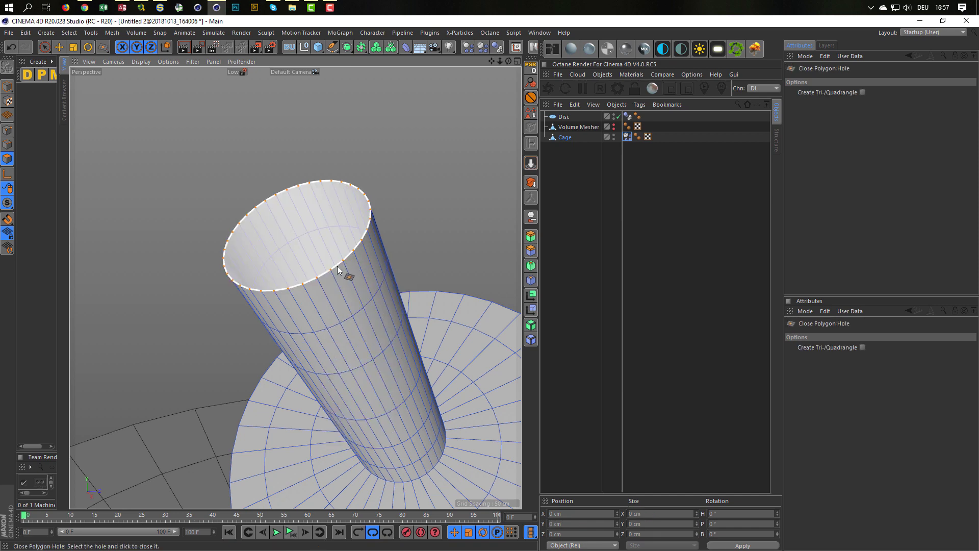
pyautogui.click(339, 268)
pyautogui.moveTo(341, 270)
pyautogui.keyDown('alt'); pyautogui.mouseDown()
pyautogui.moveTo(334, 302)
pyautogui.moveTo(214, 323)
pyautogui.moveTo(259, 368)
pyautogui.moveTo(289, 223)
pyautogui.moveTo(261, 194)
pyautogui.mouseUp(); pyautogui.keyUp('alt')
pyautogui.scroll(-3, 284, 232)
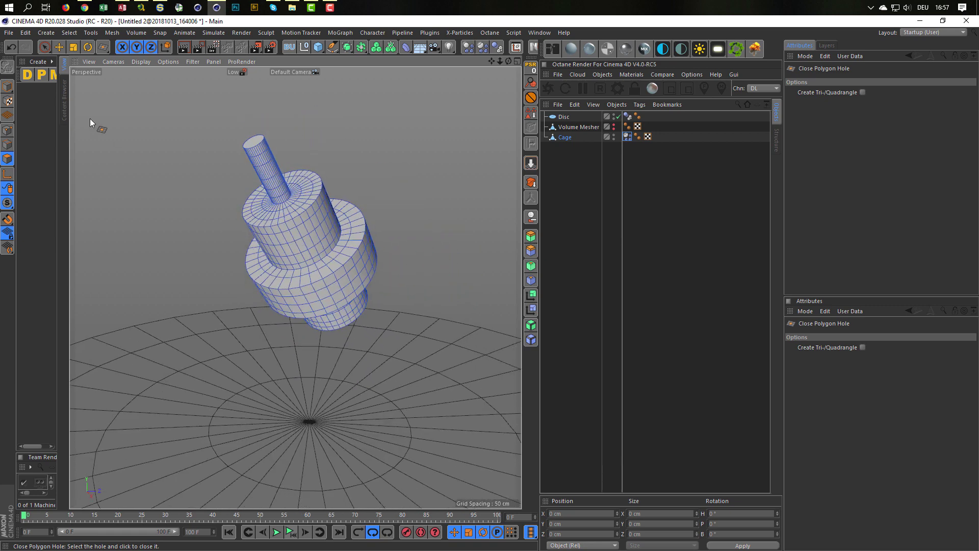
# Step: Optimize the Cage mesh and return to Model mode
pyautogui.click(7, 85)
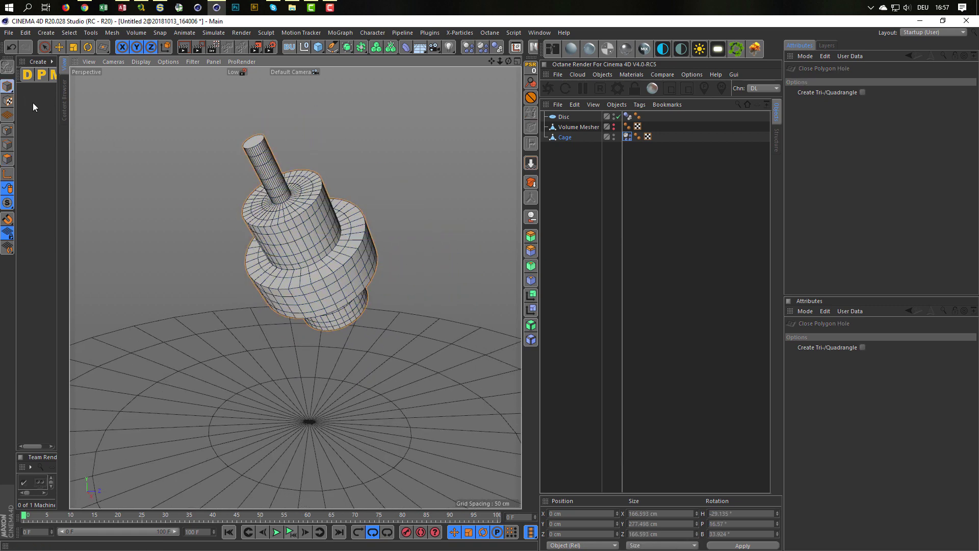
pyautogui.rightClick(428, 99)
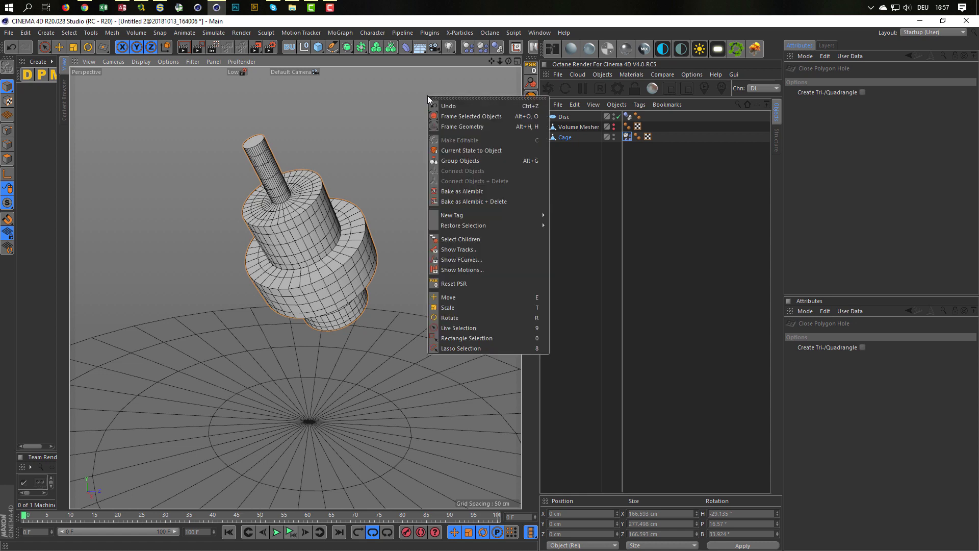
pyautogui.click(10, 131)
pyautogui.rightClick(485, 168)
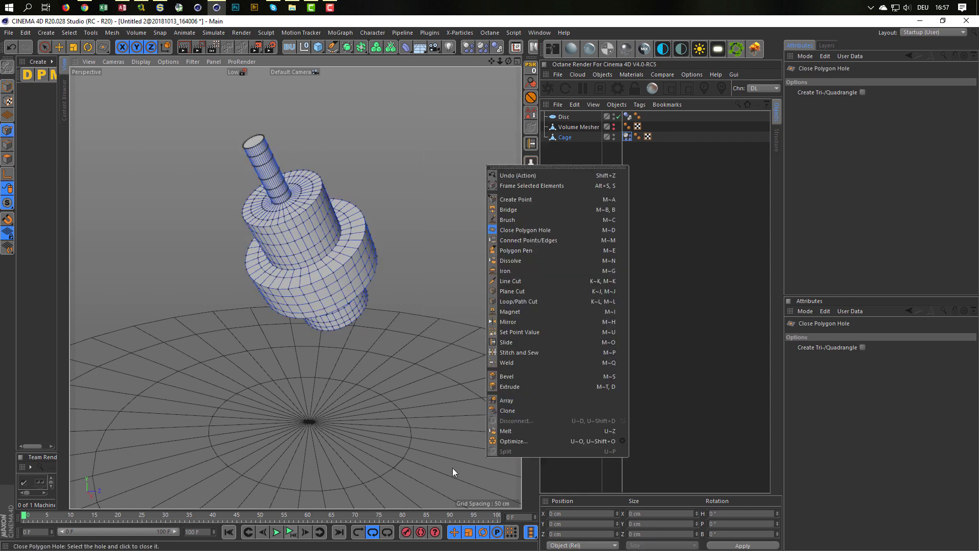
pyautogui.click(532, 441)
pyautogui.click(7, 86)
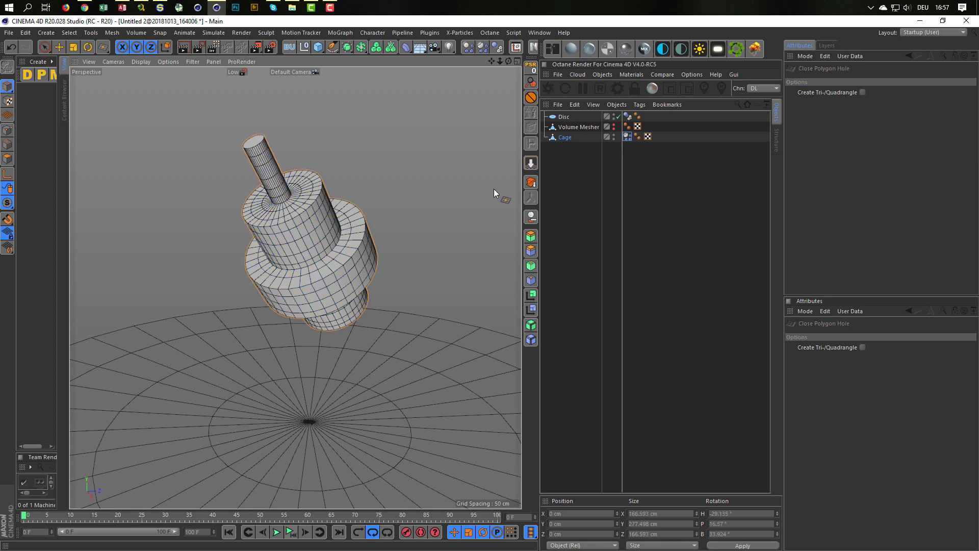
# Step: Play the soft-body fall, rewind to frame 0, and zoom in on the Cage
pyautogui.click(291, 532)
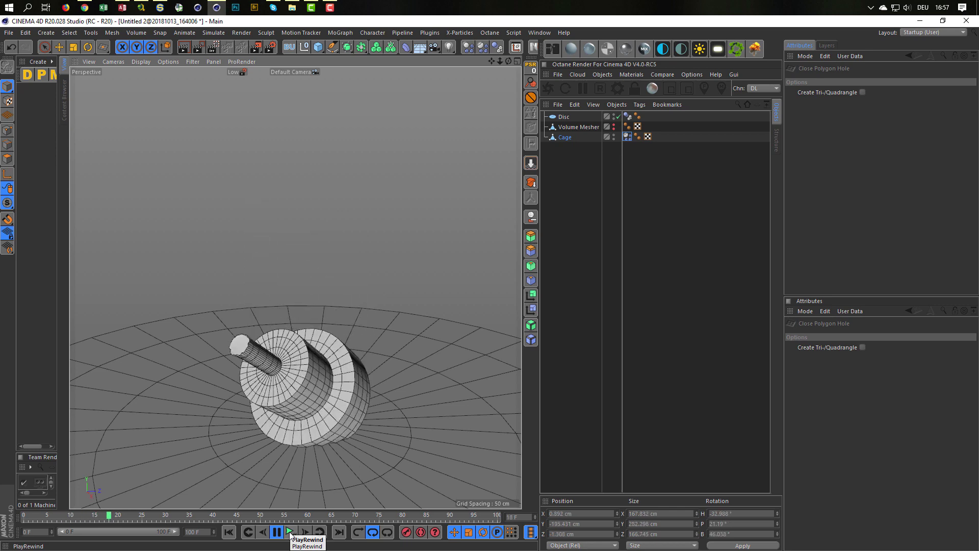
pyautogui.click(289, 532)
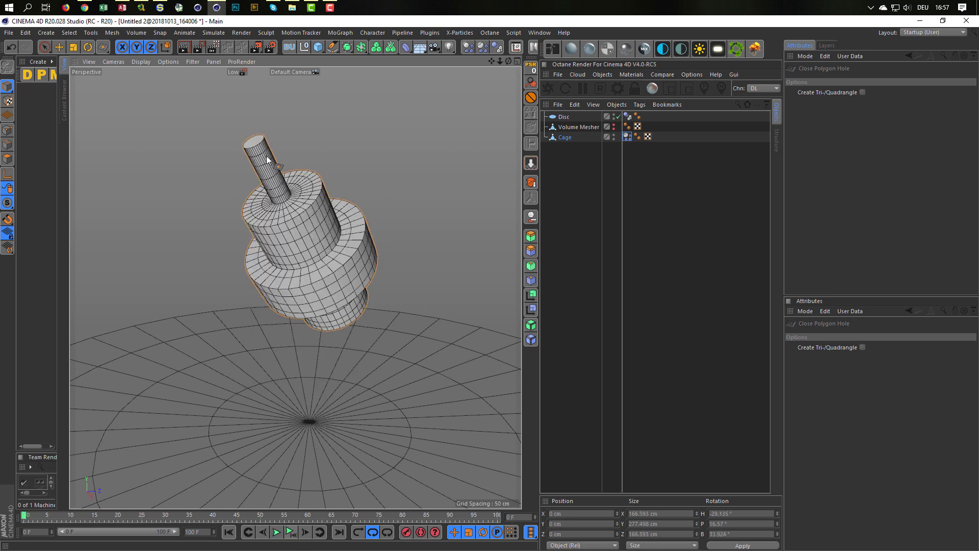
pyautogui.scroll(3, 344, 153)
pyautogui.scroll(3, 248, 161)
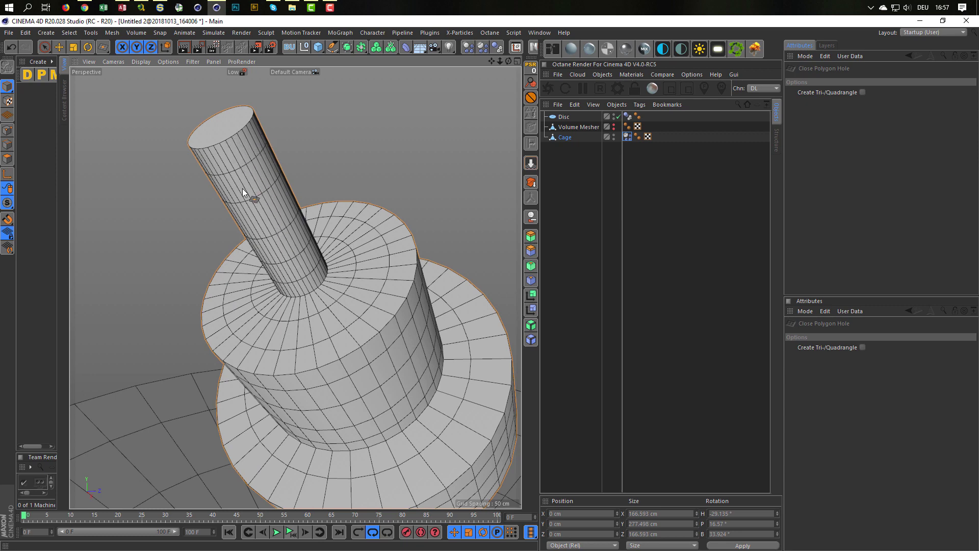
# Step: Enter edge mode with Loop Selection and try its boundary and greedy options
pyautogui.keyDown('alt'); pyautogui.moveTo(273, 186); pyautogui.dragTo(481, 203, button='middle'); pyautogui.keyUp('alt')
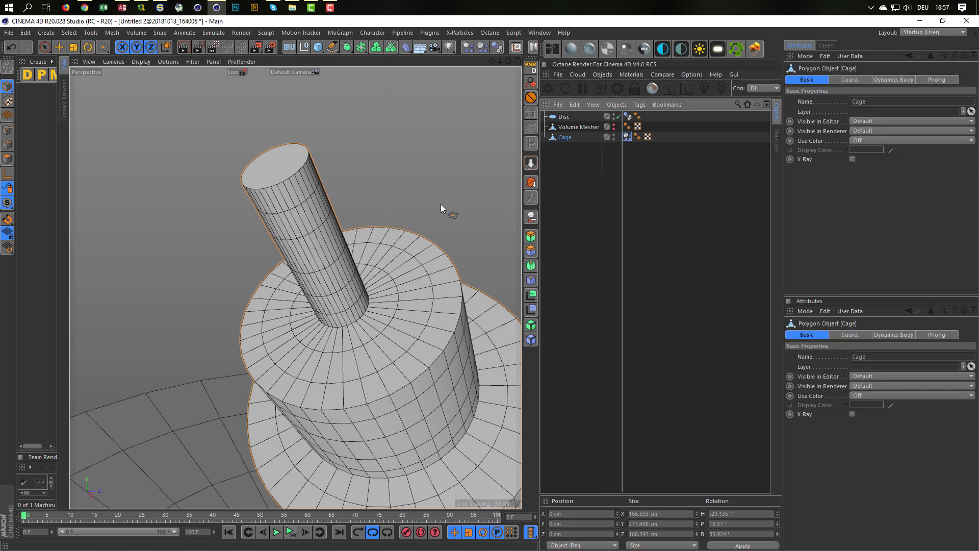
pyautogui.press('Return')
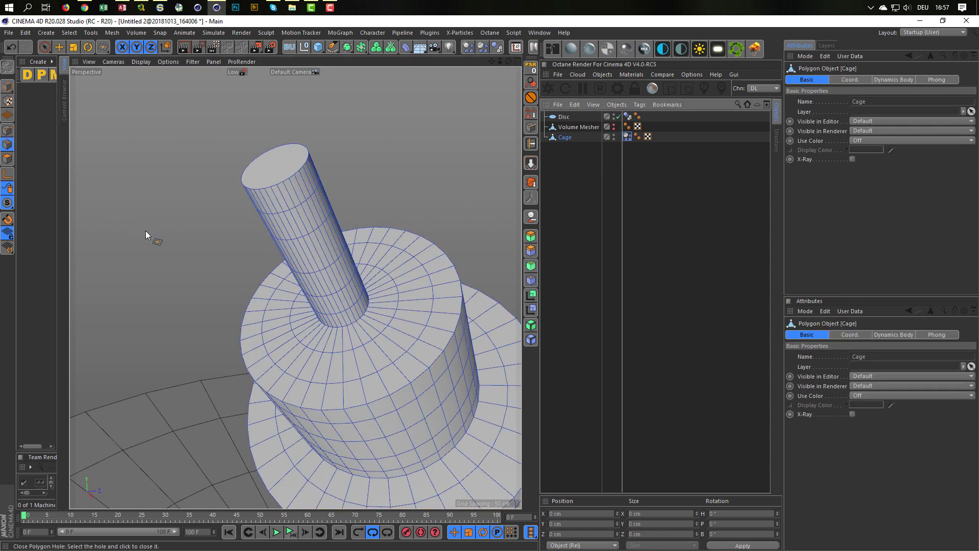
pyautogui.press('u')
pyautogui.press('l')
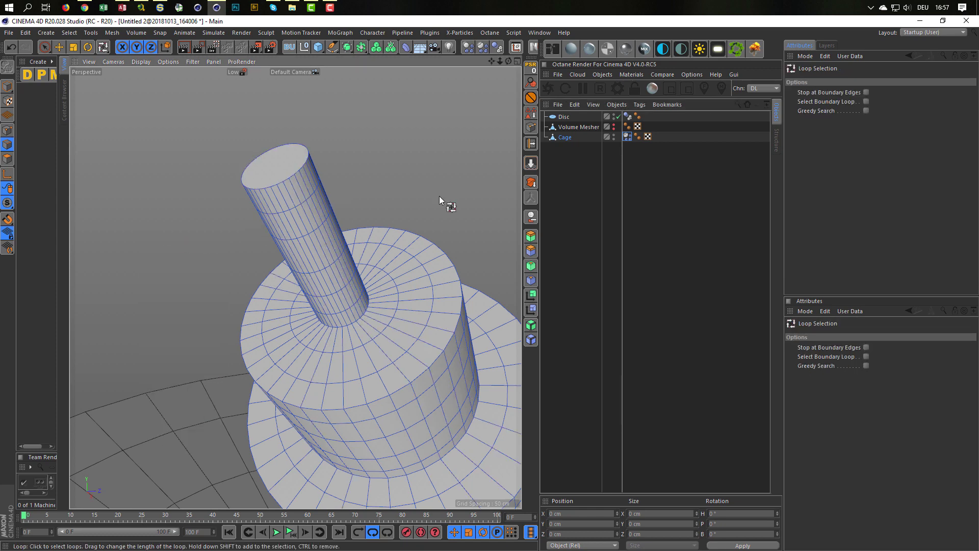
pyautogui.click(866, 92)
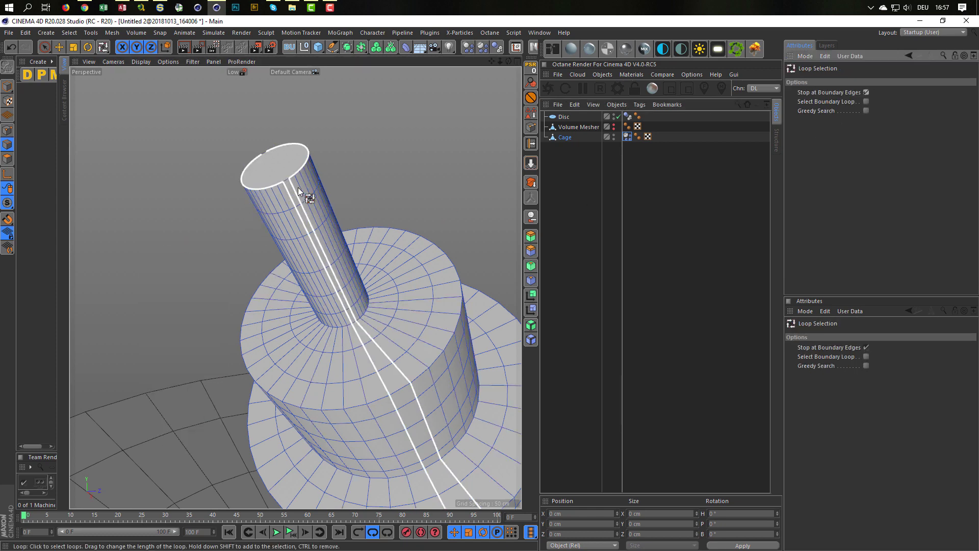
pyautogui.click(866, 101)
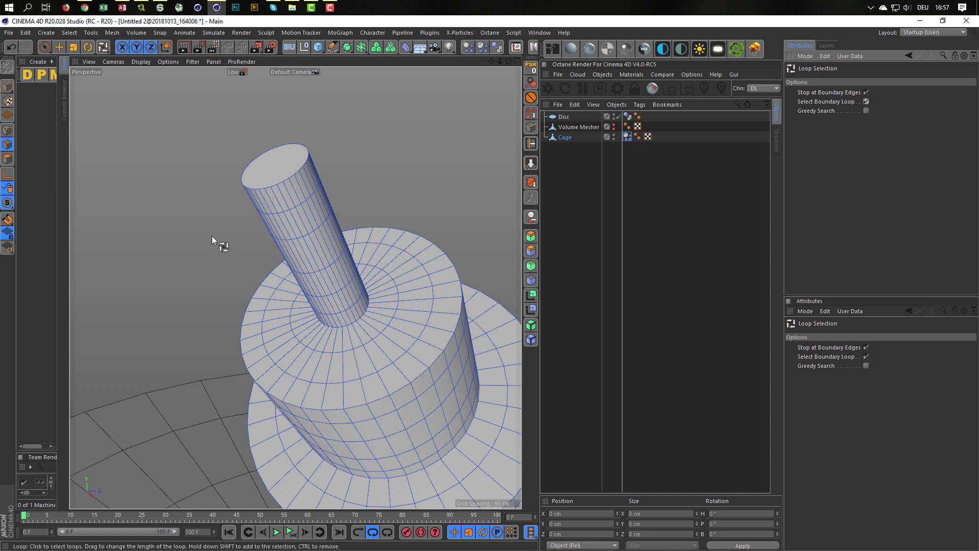
pyautogui.click(866, 92)
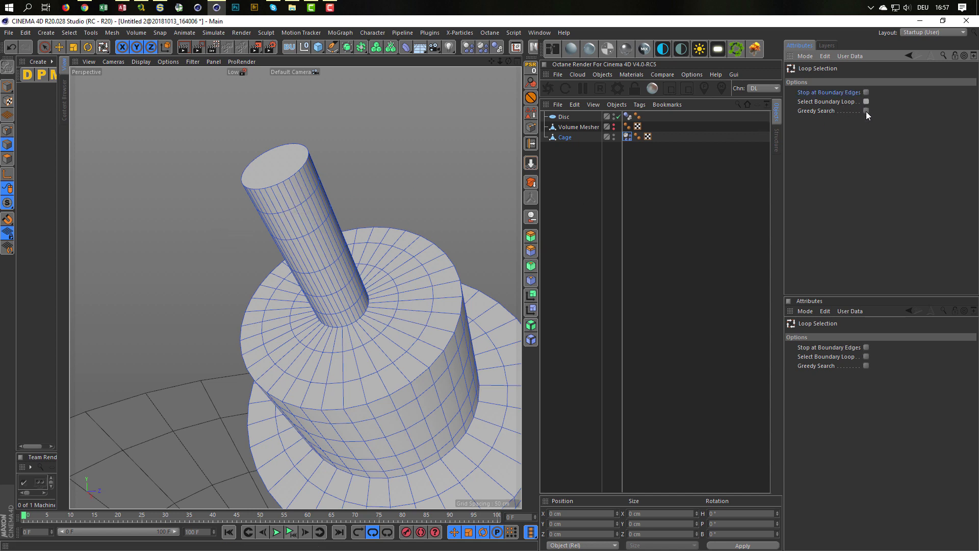
pyautogui.click(866, 111)
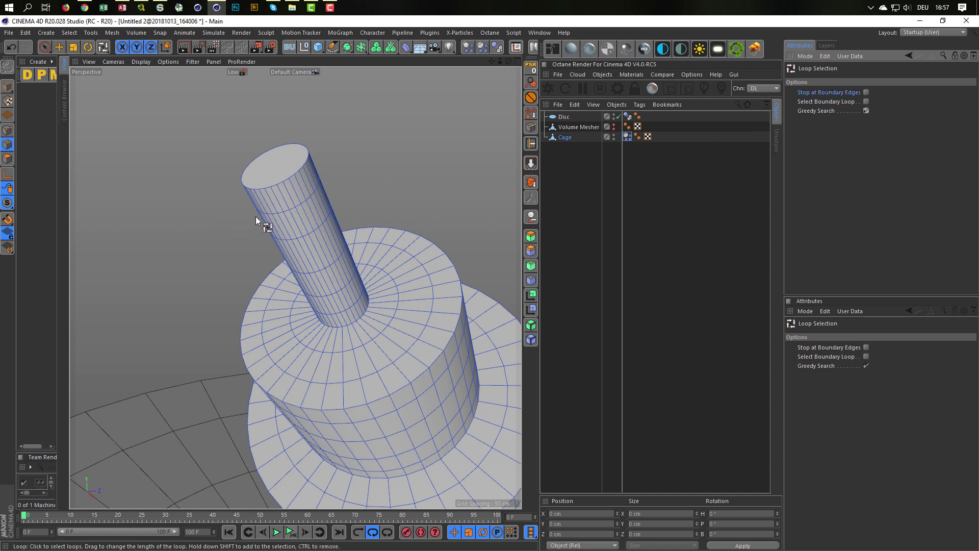
pyautogui.click(866, 111)
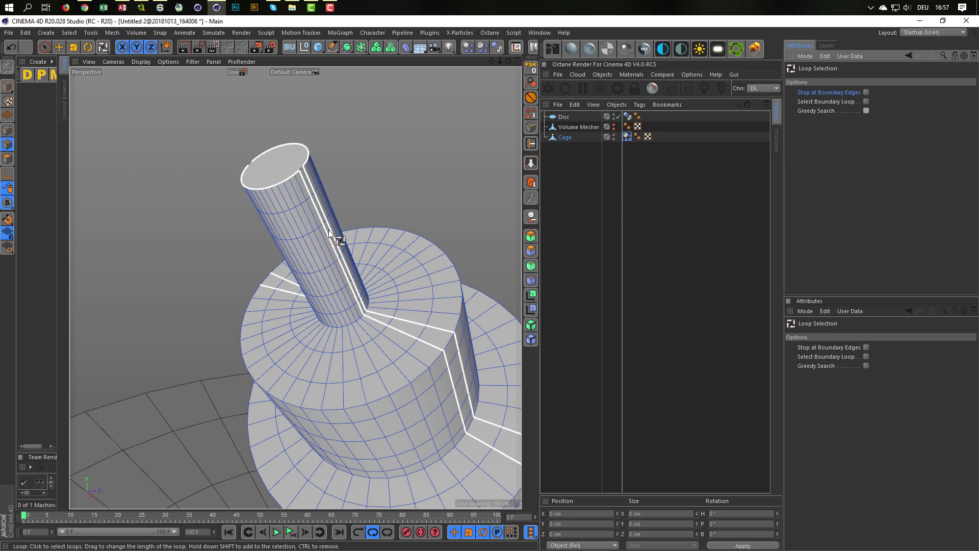
# Step: Select the first several vertical edge loops on the Cage
pyautogui.click(300, 191)
pyautogui.press('e')
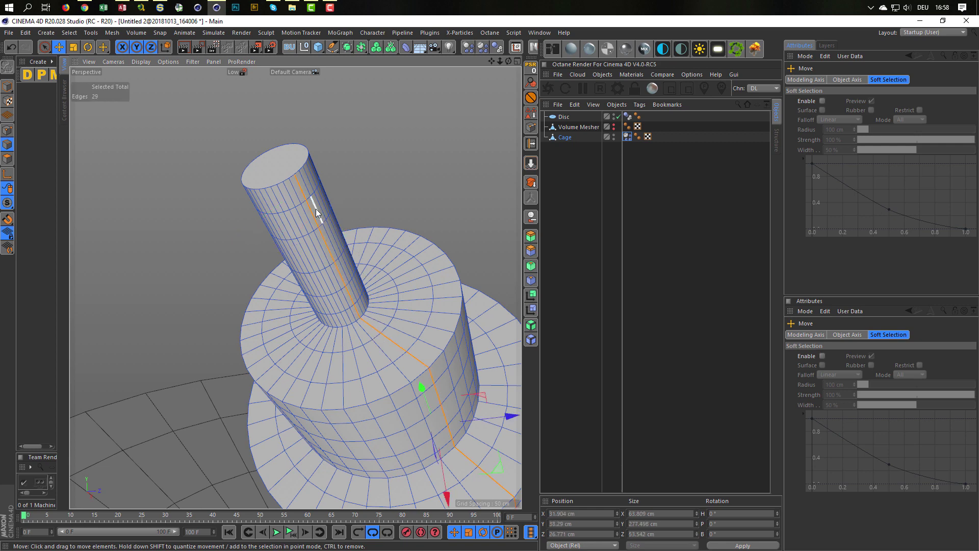
pyautogui.moveTo(316, 209)
pyautogui.keyDown('alt'); pyautogui.mouseDown()
pyautogui.moveTo(381, 207)
pyautogui.moveTo(321, 194)
pyautogui.mouseUp(); pyautogui.keyUp('alt')
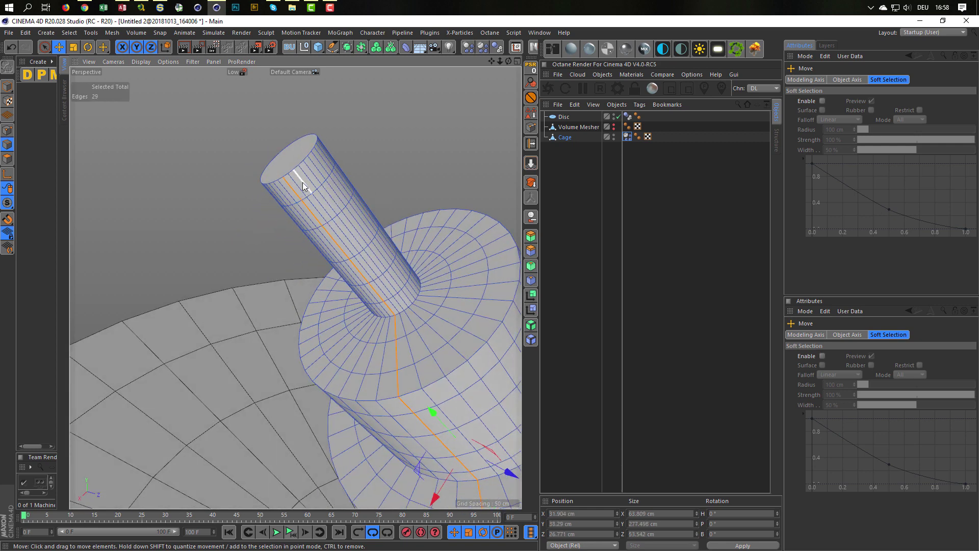
pyautogui.keyDown('shift'); pyautogui.doubleClick(301, 182); pyautogui.keyUp('shift')
pyautogui.keyDown('shift'); pyautogui.doubleClick(314, 172); pyautogui.keyUp('shift')
pyautogui.keyDown('shift'); pyautogui.doubleClick(322, 166); pyautogui.keyUp('shift')
pyautogui.moveTo(323, 167)
pyautogui.keyDown('alt'); pyautogui.mouseDown()
pyautogui.moveTo(301, 210)
pyautogui.moveTo(380, 192)
pyautogui.moveTo(299, 196)
pyautogui.mouseUp(); pyautogui.keyUp('alt')
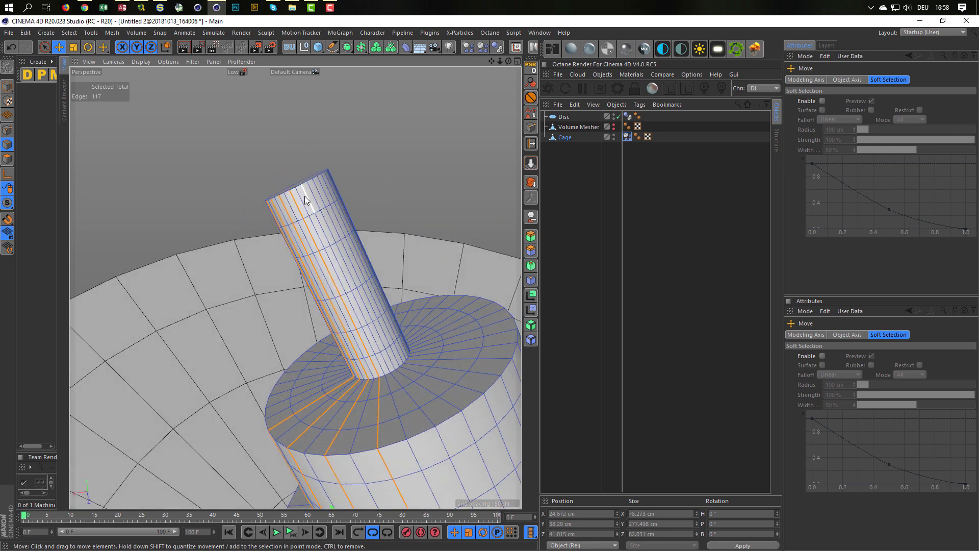
pyautogui.keyDown('shift'); pyautogui.doubleClick(318, 189); pyautogui.keyUp('shift')
pyautogui.keyDown('shift'); pyautogui.doubleClick(328, 186); pyautogui.keyUp('shift')
pyautogui.keyDown('shift'); pyautogui.doubleClick(328, 186); pyautogui.keyUp('shift')
# Step: Add the radial edge loops on the top face to the selection
pyautogui.keyDown('alt'); pyautogui.moveTo(328, 186); pyautogui.dragTo(389, 181); pyautogui.keyUp('alt')
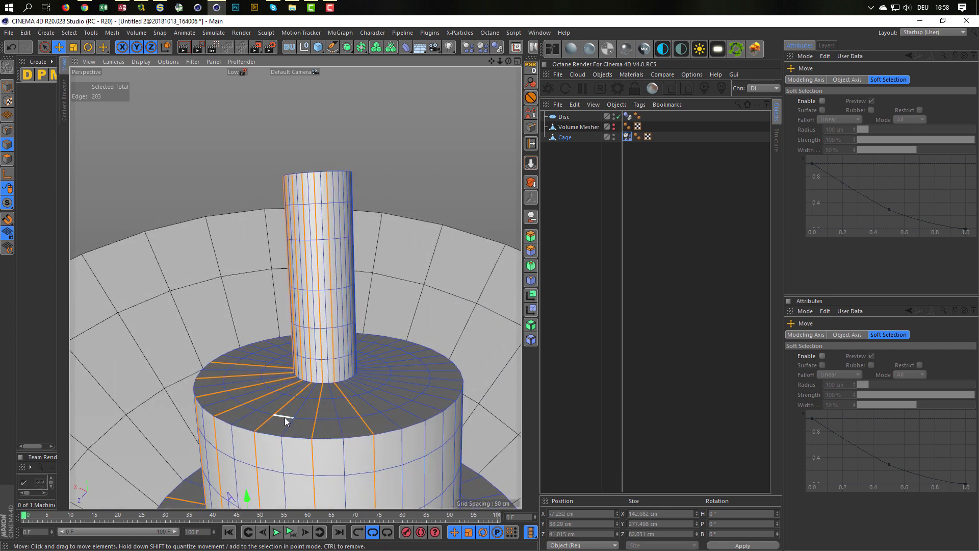
pyautogui.keyDown('alt'); pyautogui.moveTo(284, 417); pyautogui.dragTo(317, 411); pyautogui.keyUp('alt')
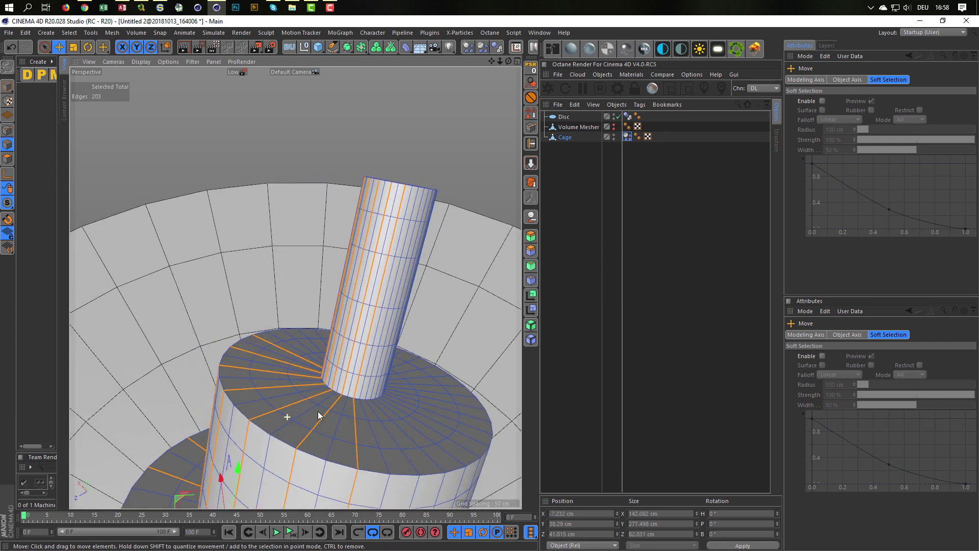
pyautogui.keyDown('shift'); pyautogui.doubleClick(388, 430); pyautogui.keyUp('shift')
pyautogui.keyDown('shift'); pyautogui.doubleClick(415, 423); pyautogui.keyUp('shift')
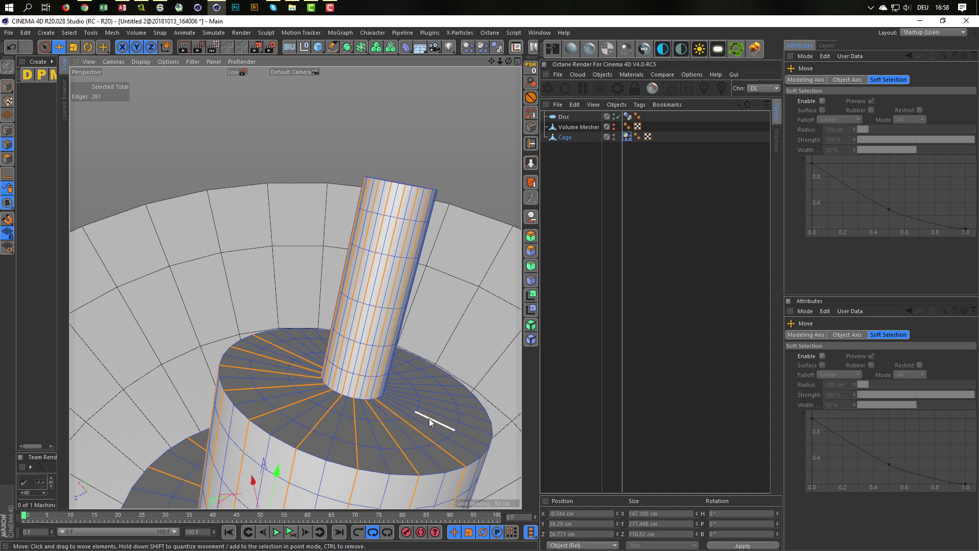
pyautogui.keyDown('shift'); pyautogui.doubleClick(434, 417); pyautogui.keyUp('shift')
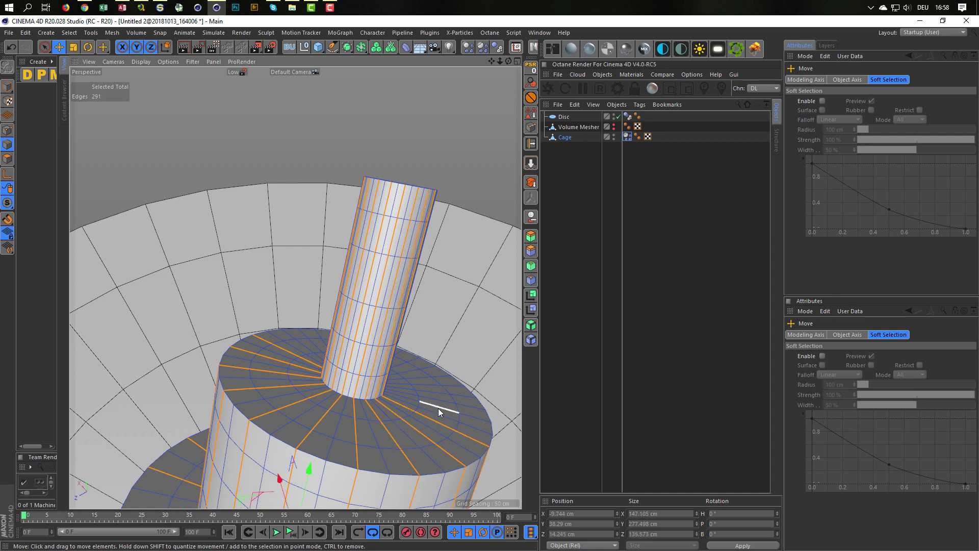
pyautogui.keyDown('shift'); pyautogui.doubleClick(438, 408); pyautogui.keyUp('shift')
pyautogui.keyDown('shift'); pyautogui.doubleClick(427, 375); pyautogui.keyUp('shift')
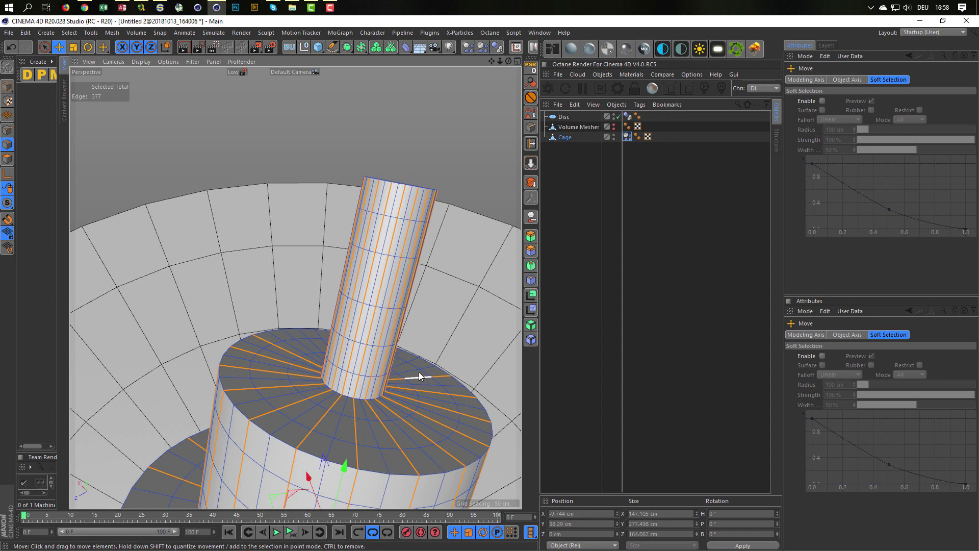
# Step: Add two more edge loops running up the cylinder
pyautogui.moveTo(362, 364)
pyautogui.keyDown('alt'); pyautogui.mouseDown()
pyautogui.moveTo(271, 292)
pyautogui.moveTo(204, 339)
pyautogui.mouseUp(); pyautogui.keyUp('alt')
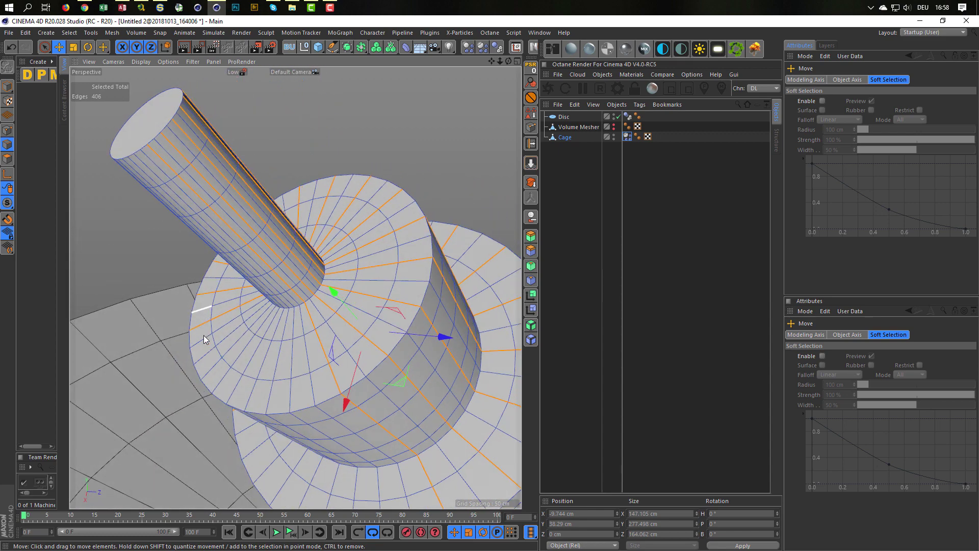
pyautogui.keyDown('shift'); pyautogui.doubleClick(249, 356); pyautogui.keyUp('shift')
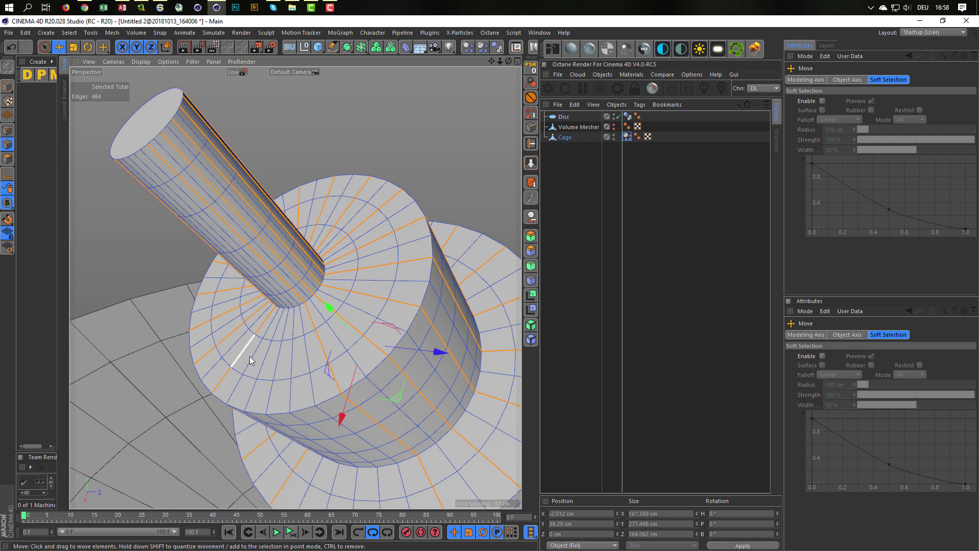
pyautogui.keyDown('shift'); pyautogui.doubleClick(295, 365); pyautogui.keyUp('shift')
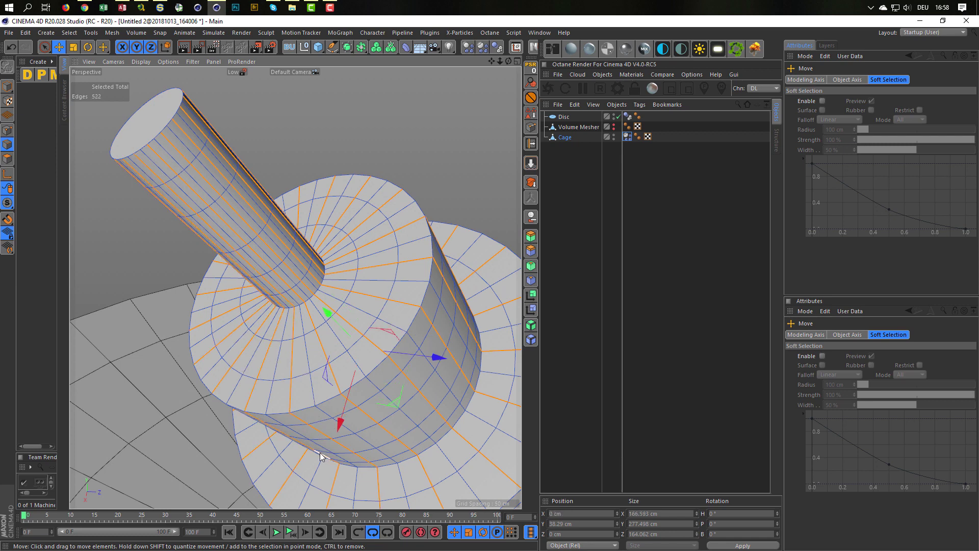
# Step: Dissolve the selected edge loops and return to Model mode
pyautogui.press('m')
pyautogui.press('n')
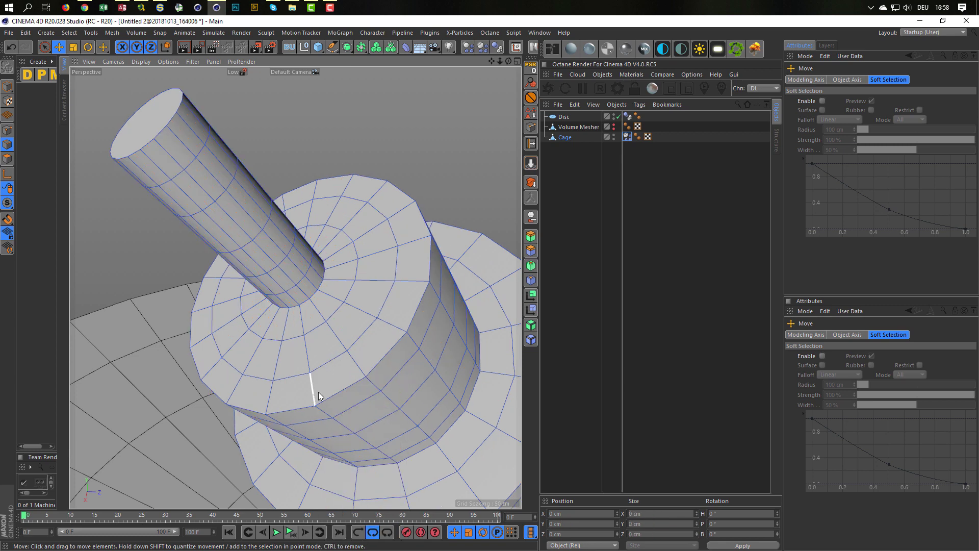
pyautogui.keyDown('alt'); pyautogui.moveTo(318, 392); pyautogui.dragTo(335, 291); pyautogui.keyUp('alt')
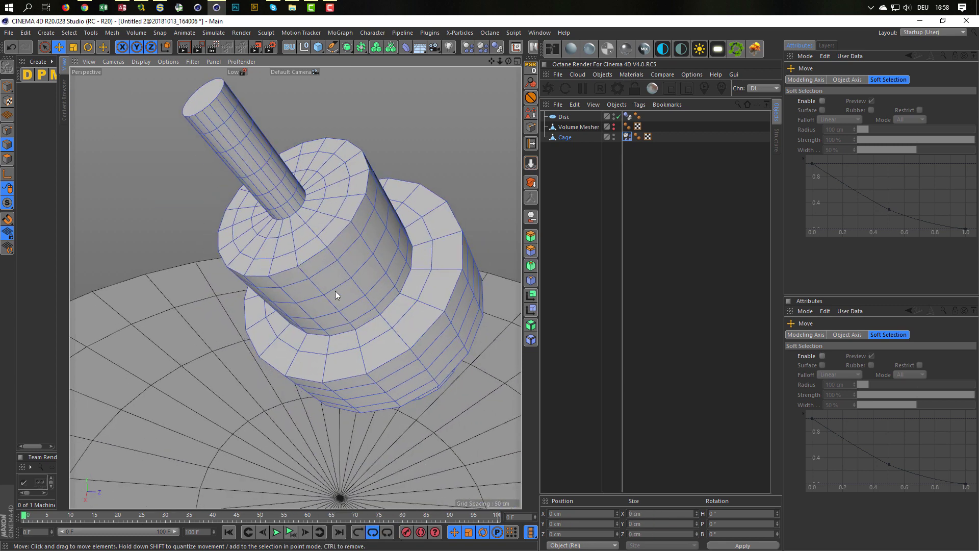
pyautogui.scroll(-5, 335, 290)
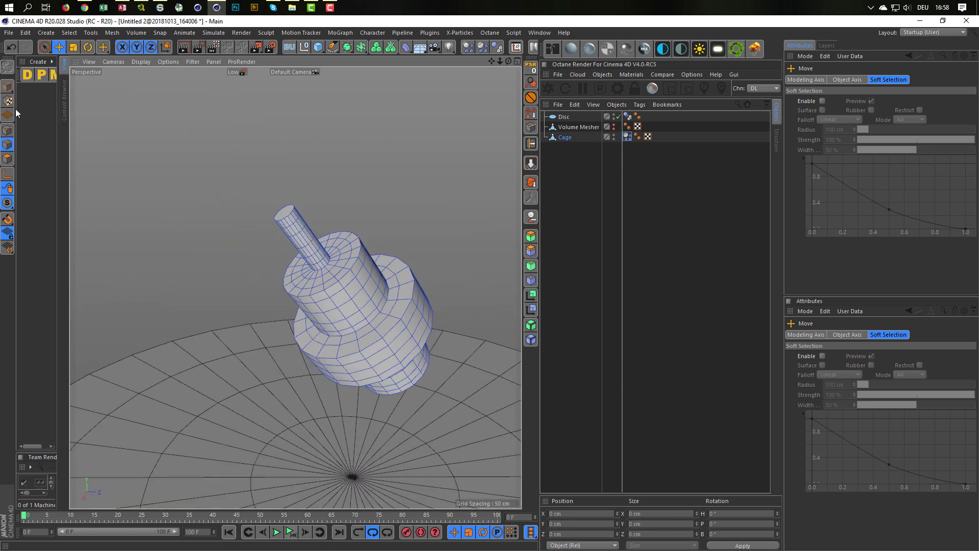
pyautogui.click(7, 87)
# Step: Preview the Cage falling onto the Disc and rewind to frame 0
pyautogui.moveTo(341, 307)
pyautogui.keyDown('alt'); pyautogui.mouseDown()
pyautogui.moveTo(327, 275)
pyautogui.moveTo(334, 246)
pyautogui.moveTo(360, 244)
pyautogui.moveTo(368, 259)
pyautogui.mouseUp(); pyautogui.keyUp('alt')
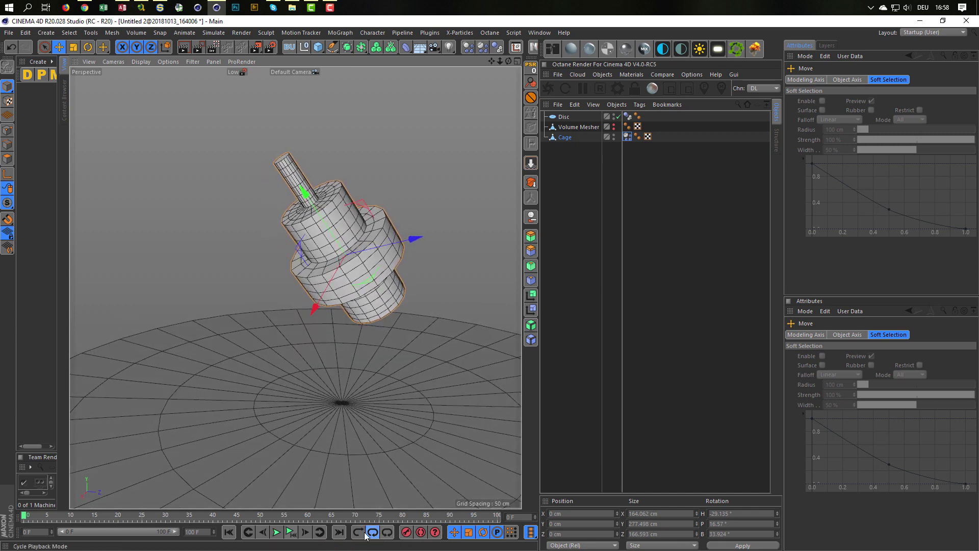
pyautogui.click(293, 530)
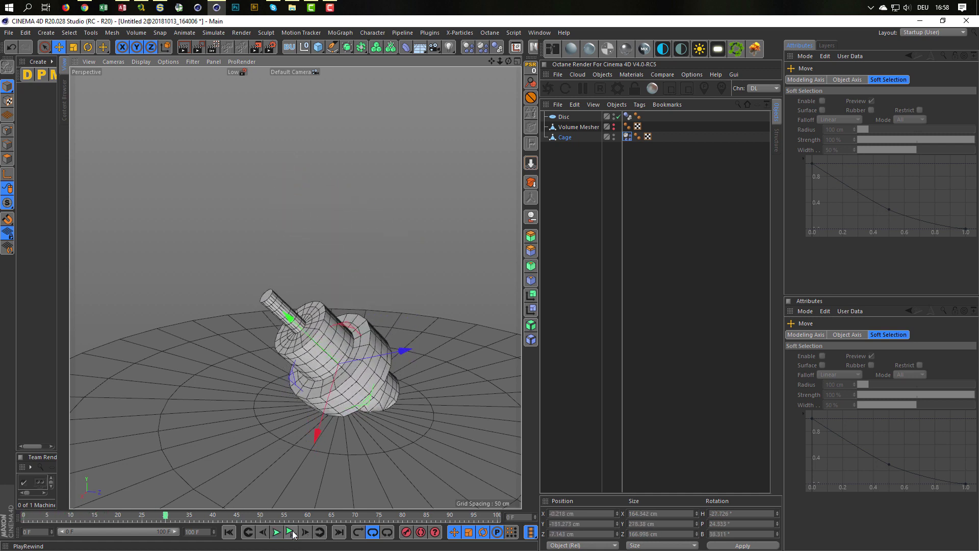
pyautogui.click(293, 532)
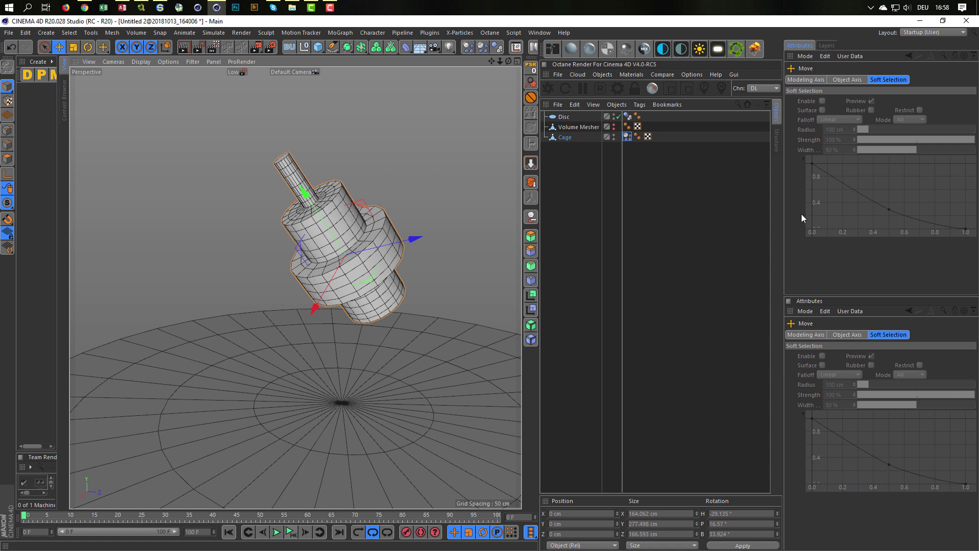
# Step: Set the project's Dynamics Expert Steps per Frame to 10 and test the fall
pyautogui.hotkey('ctrl', 'd')
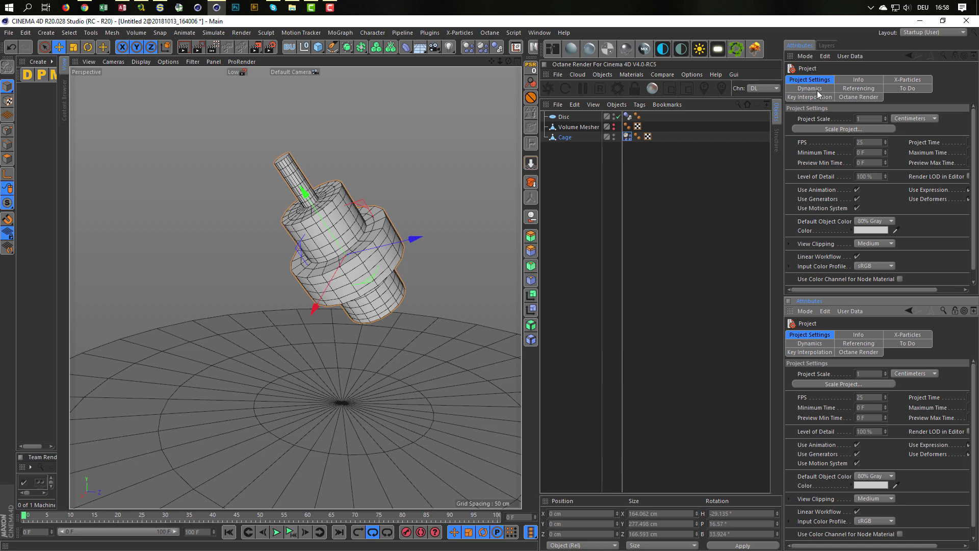
pyautogui.click(812, 89)
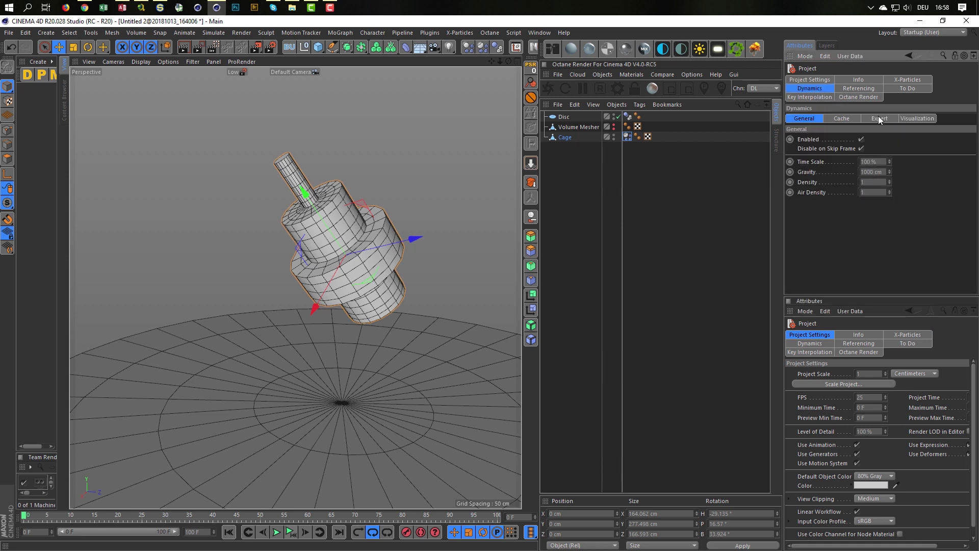
pyautogui.click(878, 119)
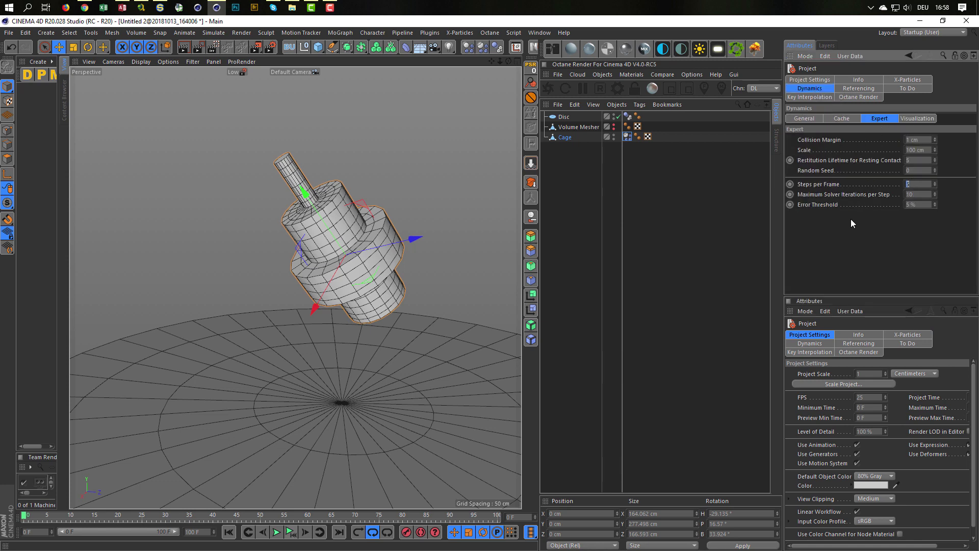
pyautogui.write('10')
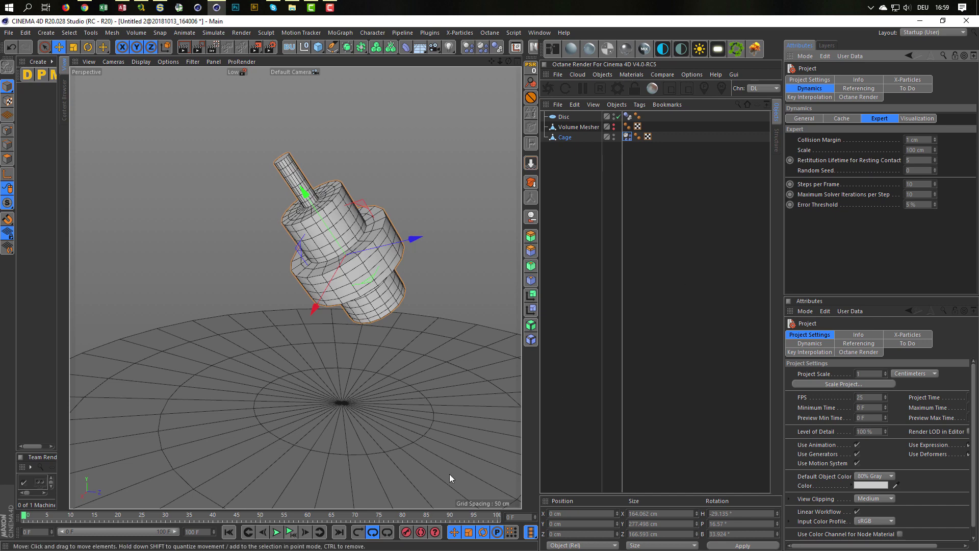
pyautogui.click(290, 532)
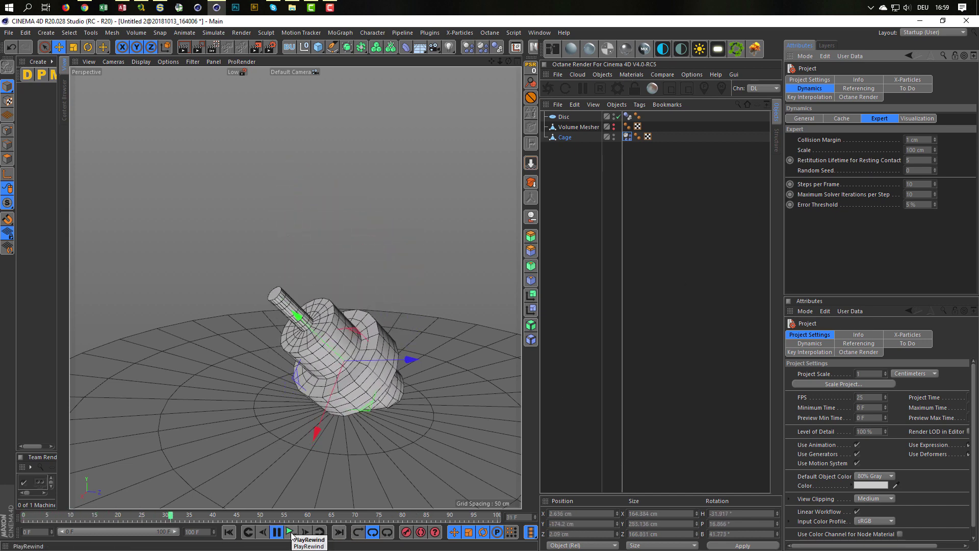
pyautogui.click(291, 531)
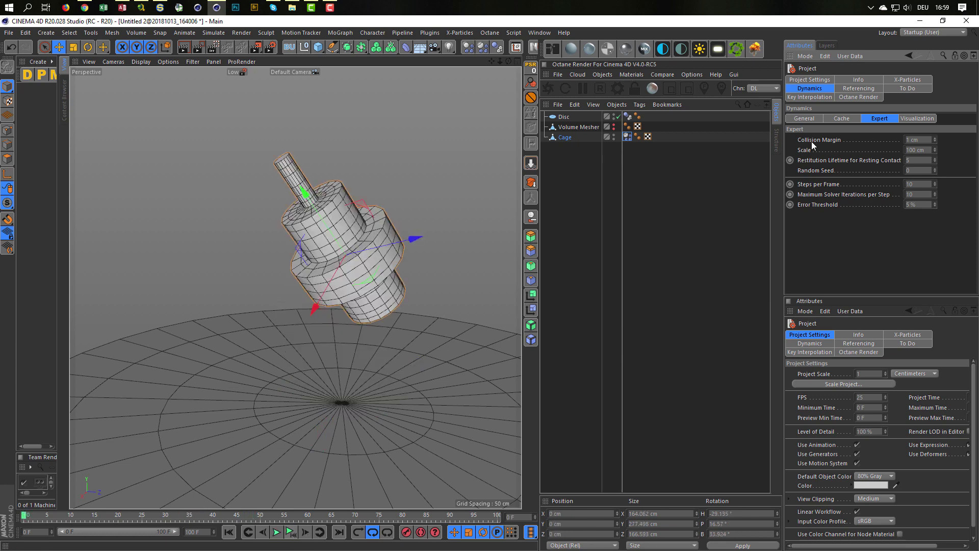
# Step: Set the Cage soft body's Structural spring strength to 0 and test the fall
pyautogui.click(638, 136)
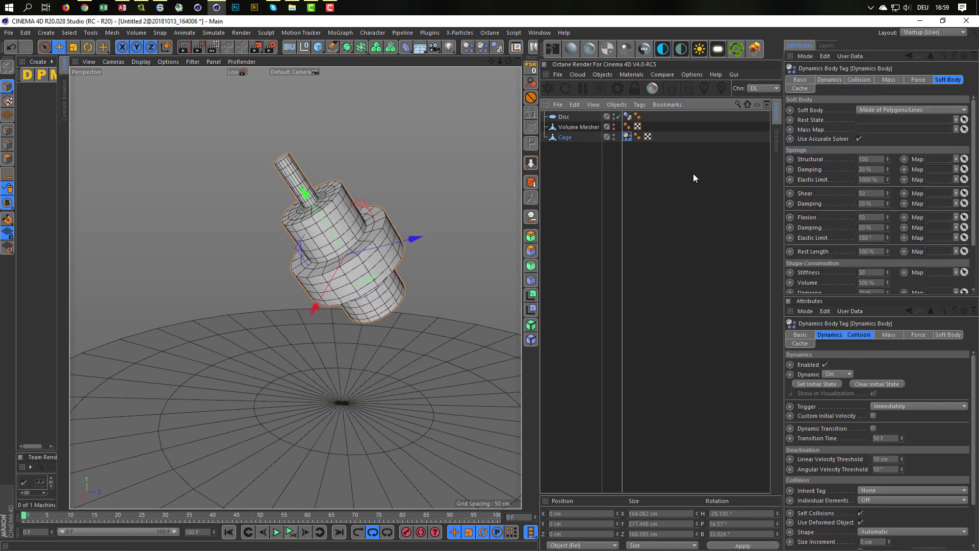
pyautogui.moveTo(848, 296); pyautogui.dragTo(847, 373)
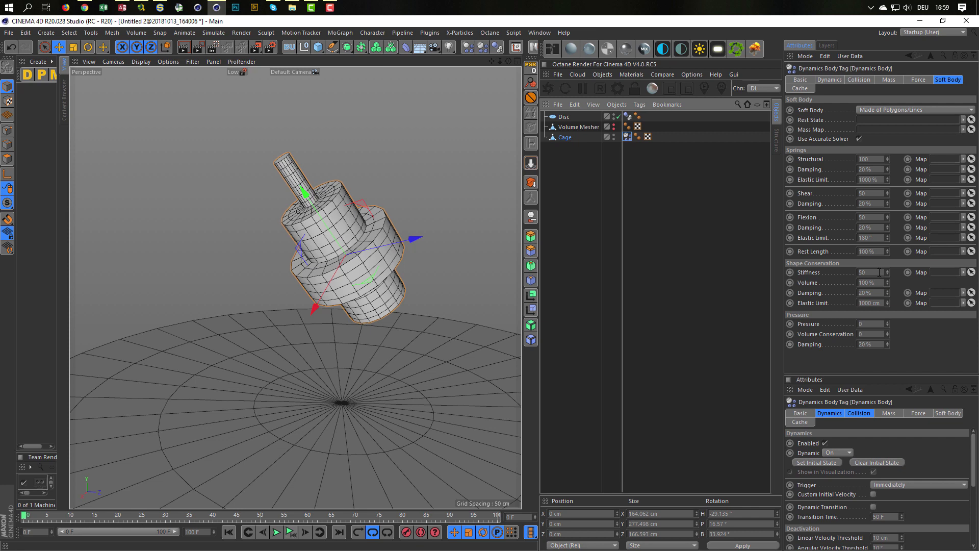
pyautogui.doubleClick(871, 159)
pyautogui.write('0')
pyautogui.press('Return')
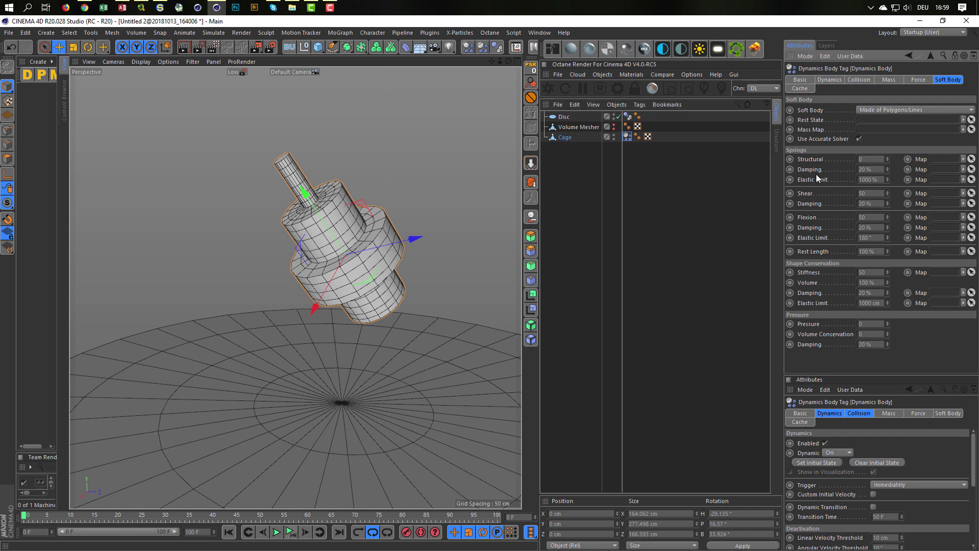
pyautogui.click(293, 528)
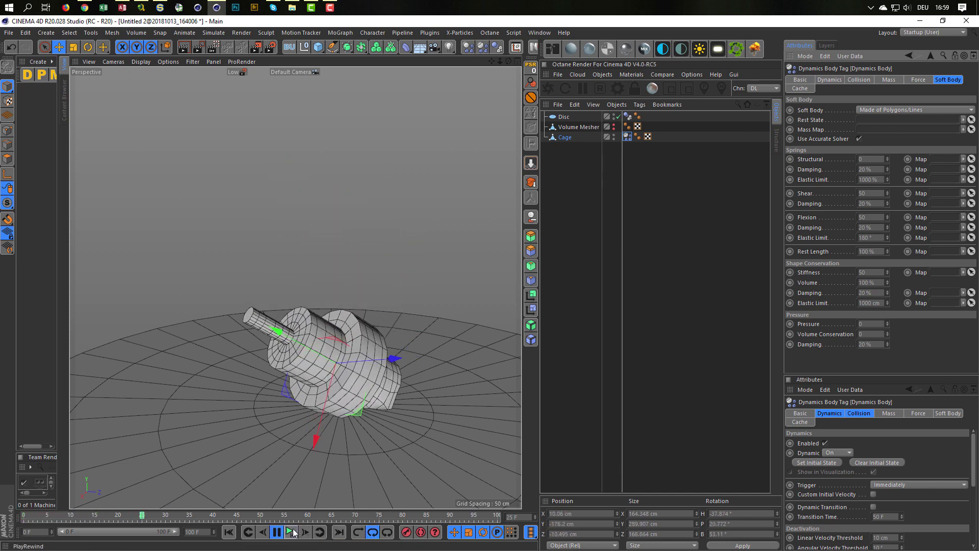
pyautogui.click(294, 533)
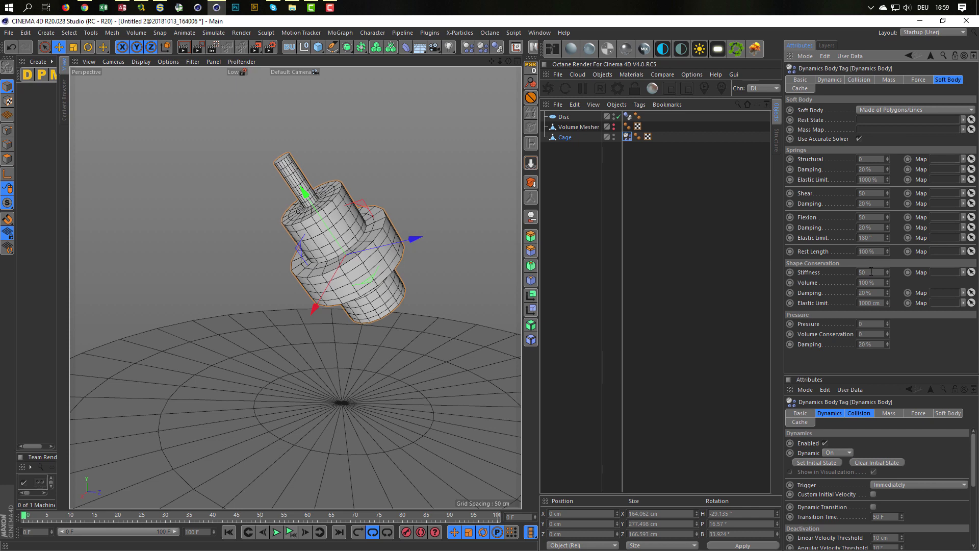
# Step: Test a Shape Conservation Elastic Limit of 1 cm, then undo to 1000 cm and replay
pyautogui.doubleClick(874, 303)
pyautogui.write('1')
pyautogui.click(291, 534)
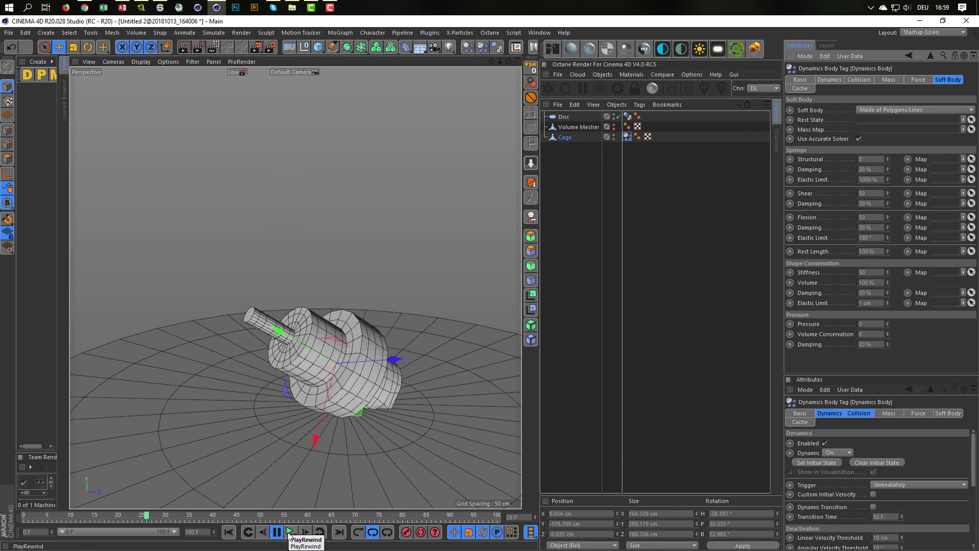
pyautogui.click(289, 533)
pyautogui.hotkey('ctrl', 'z')
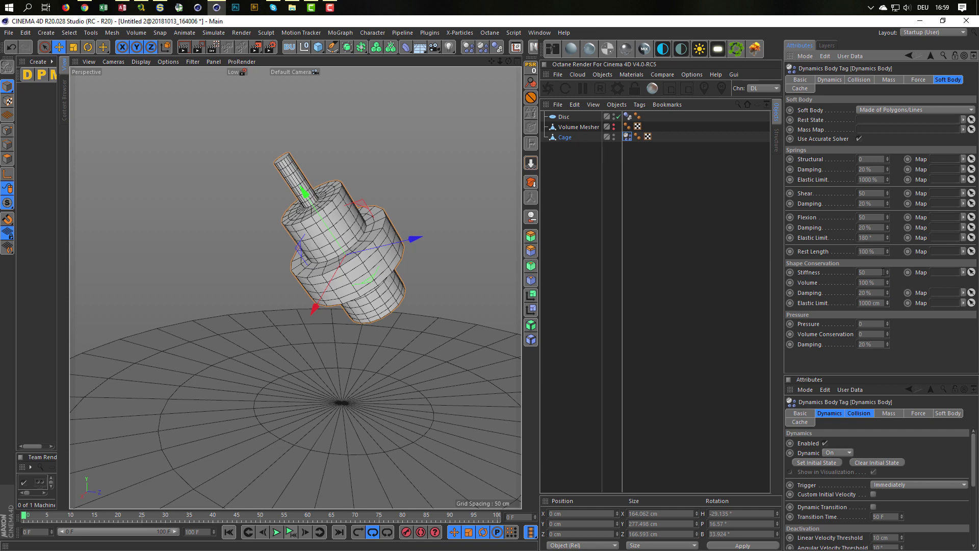
pyautogui.moveTo(869, 272); pyautogui.dragTo(855, 277)
pyautogui.click(276, 532)
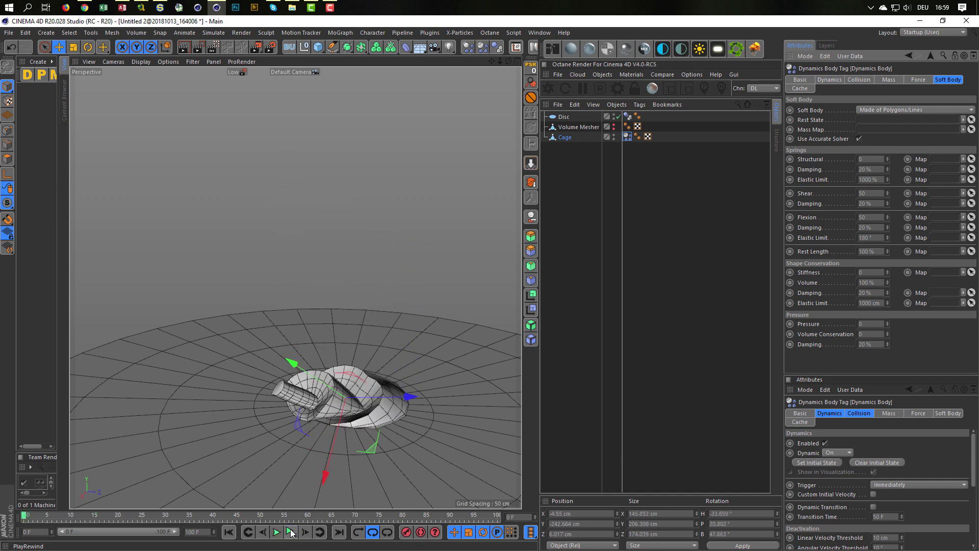
pyautogui.click(291, 532)
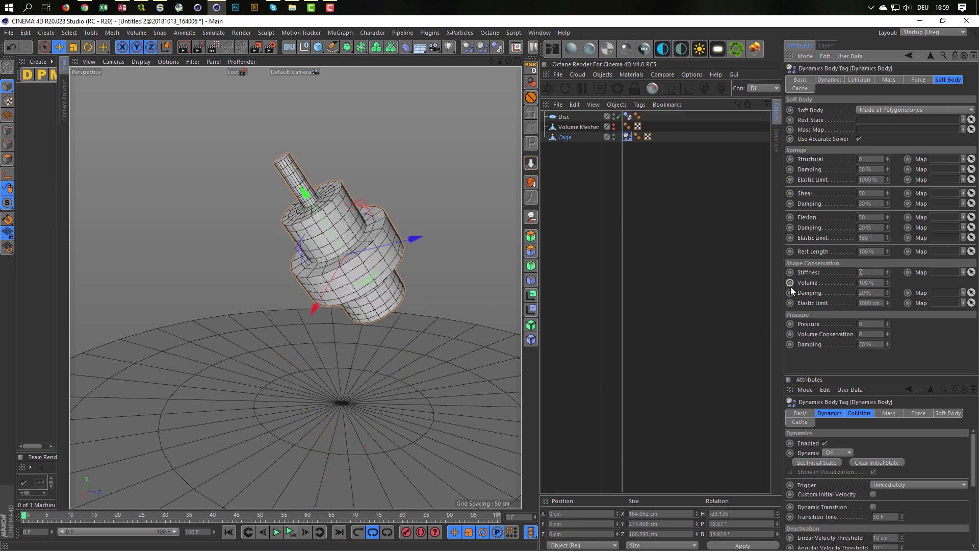
# Step: Set Shape Conservation Stiffness to 80 and replay the fall several times
pyautogui.write('8')
pyautogui.write('0')
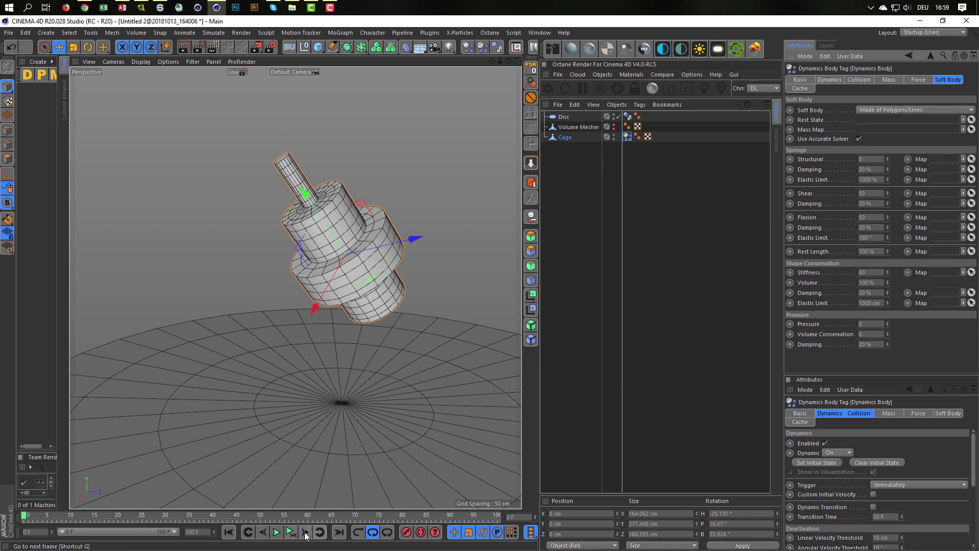
pyautogui.click(290, 533)
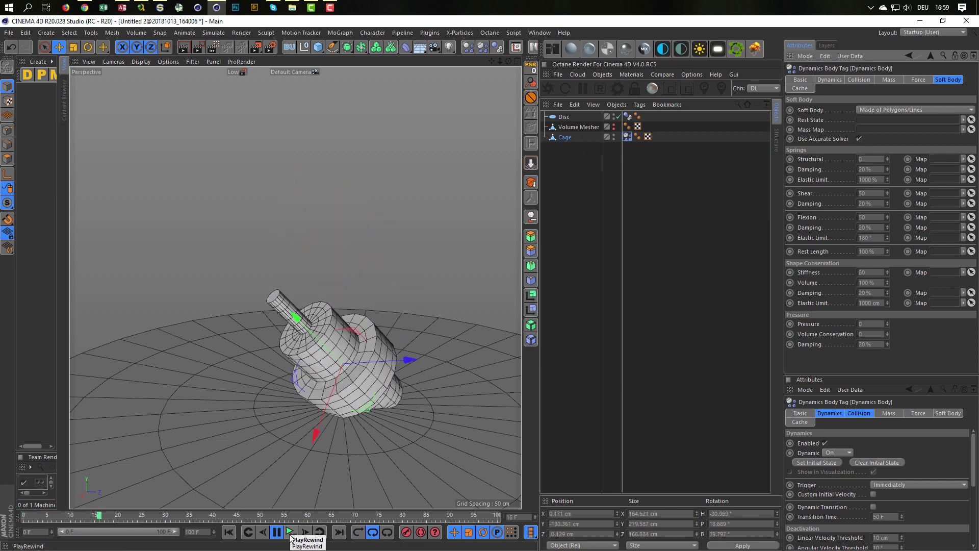
pyautogui.click(290, 533)
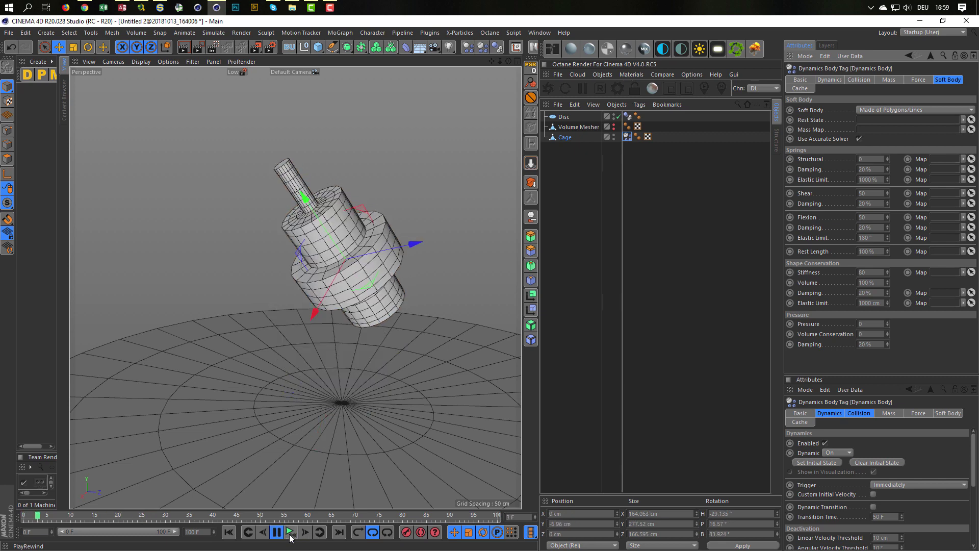
pyautogui.click(290, 533)
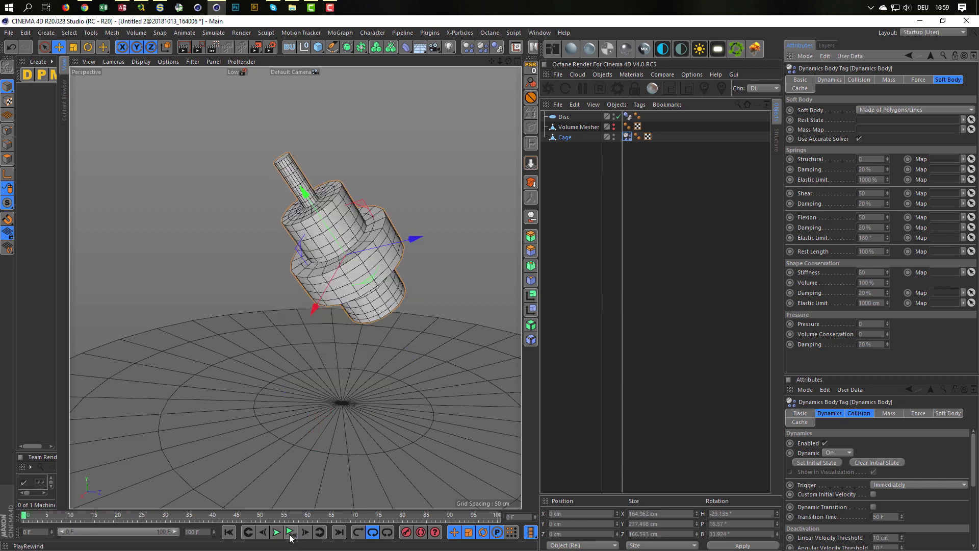
pyautogui.click(290, 533)
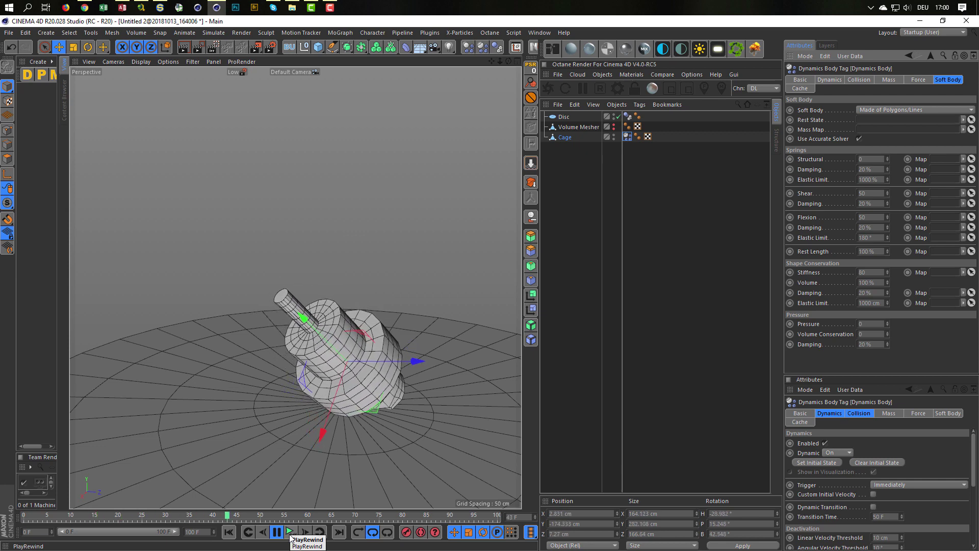
pyautogui.click(290, 534)
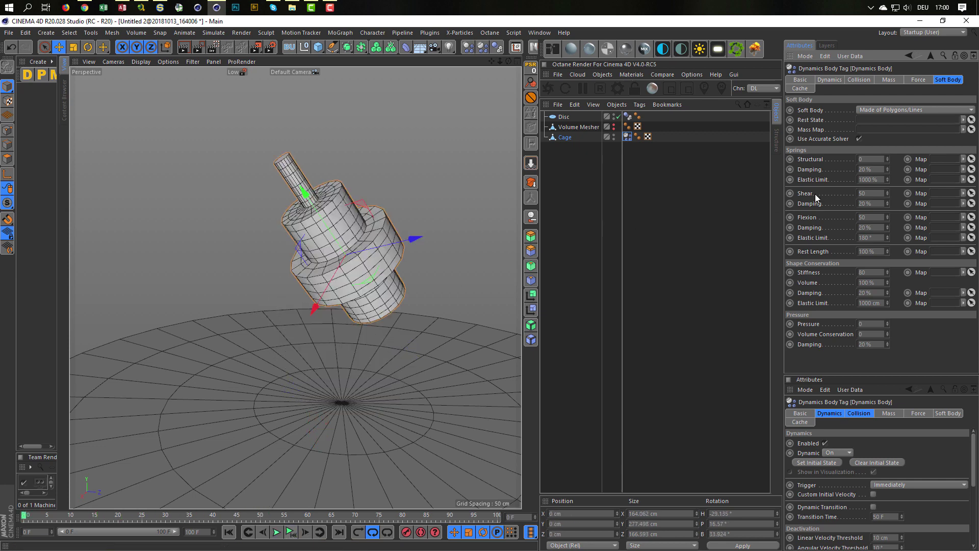
# Step: Test Structural spring strength at 1000 and 10000, then return it to 100
pyautogui.doubleClick(871, 159)
pyautogui.write('100')
pyautogui.click(294, 533)
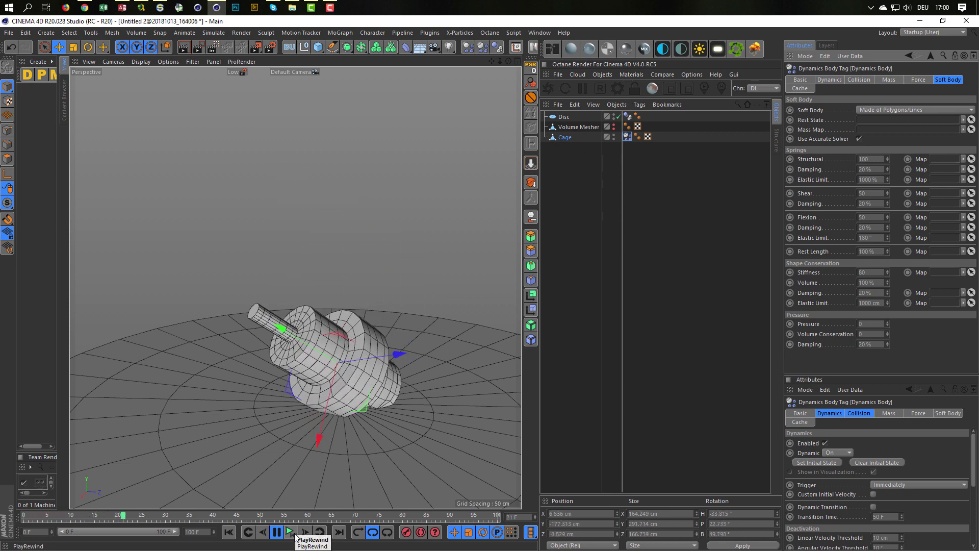
pyautogui.click(291, 533)
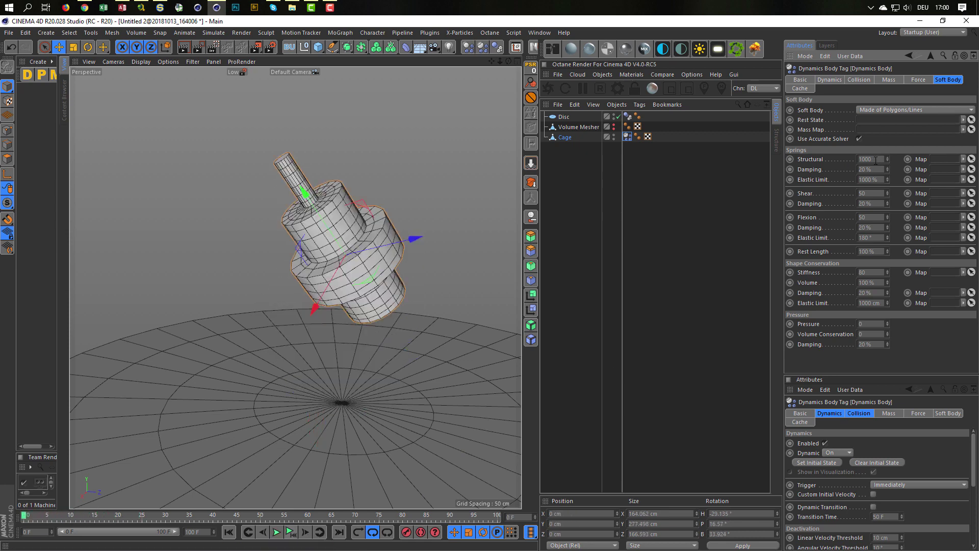
pyautogui.click(291, 532)
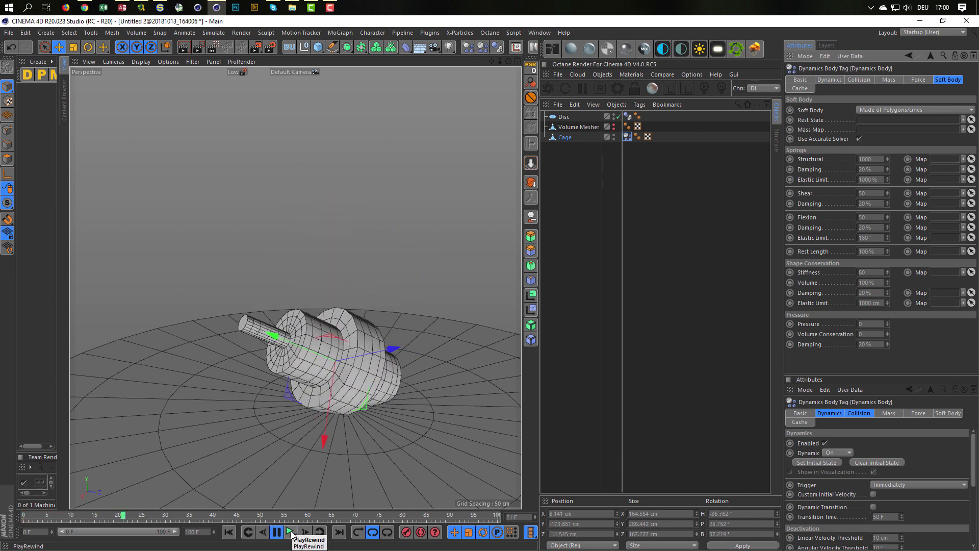
pyautogui.click(291, 533)
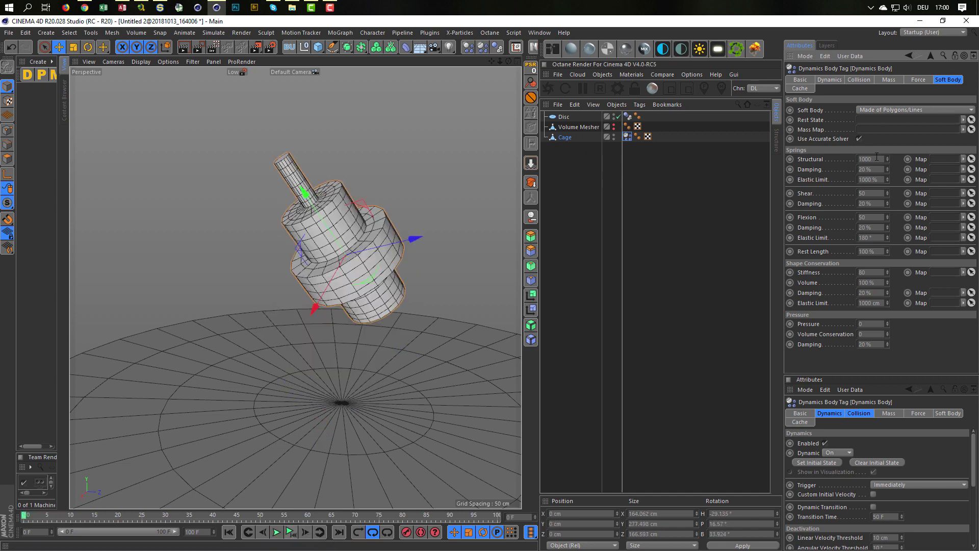
pyautogui.click(291, 532)
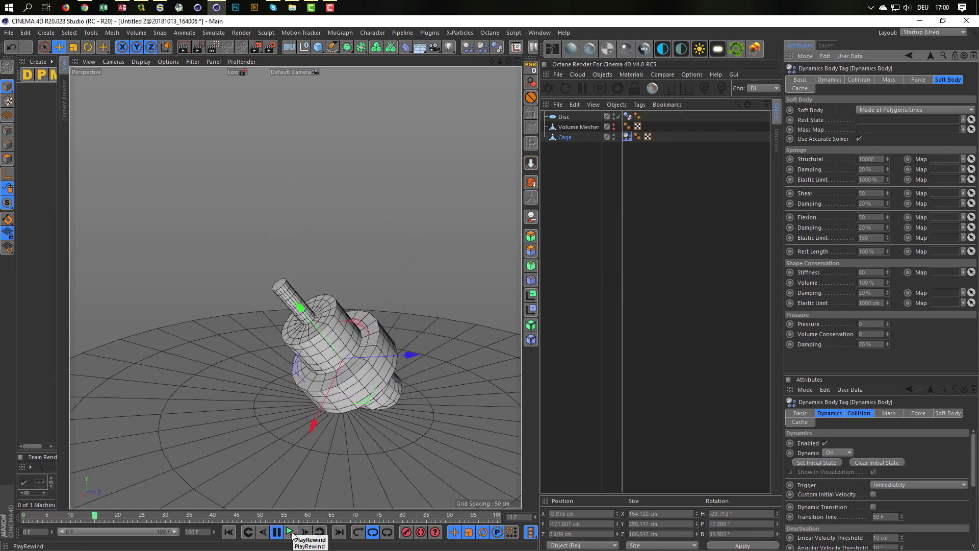
pyautogui.click(290, 533)
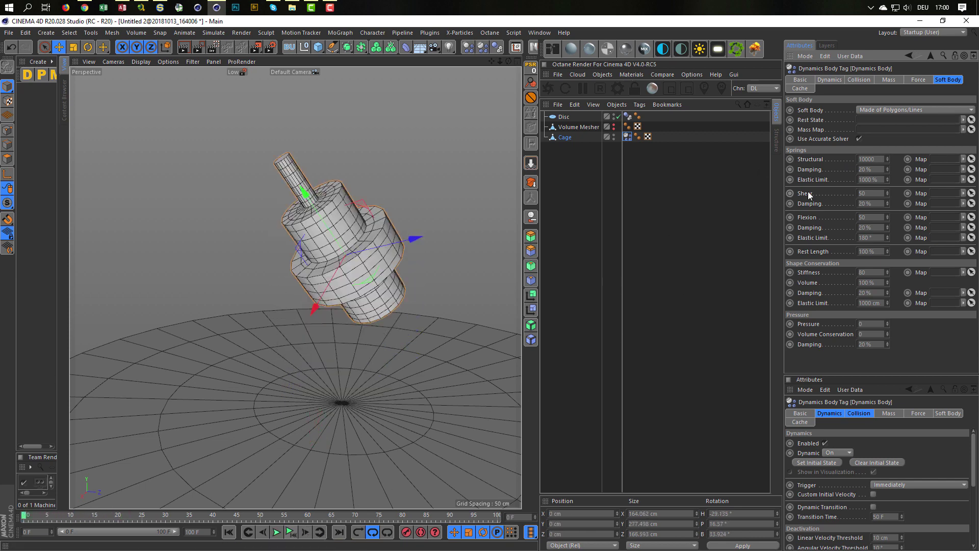
pyautogui.click(870, 159)
pyautogui.write('100')
pyautogui.moveTo(875, 273); pyautogui.dragTo(852, 280)
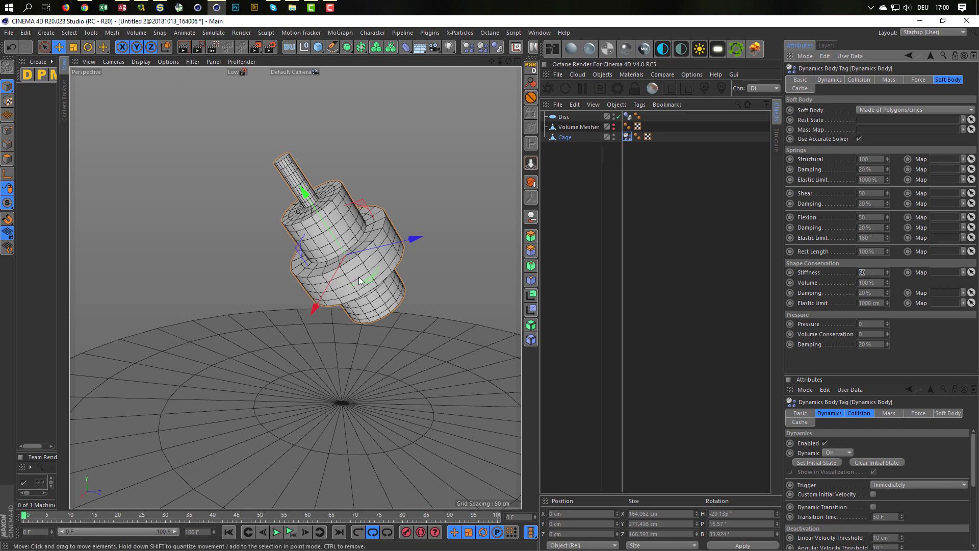
# Step: Rotate the Cage and Volume Mesher together into a more upright pose and replay the fall
pyautogui.click(565, 138)
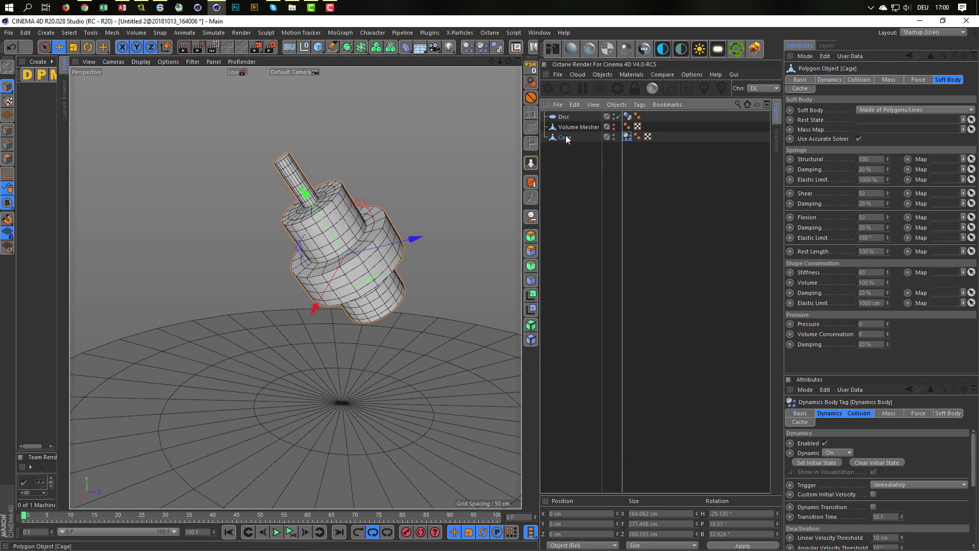
pyautogui.hotkey('shift', 'Up')
pyautogui.press('r')
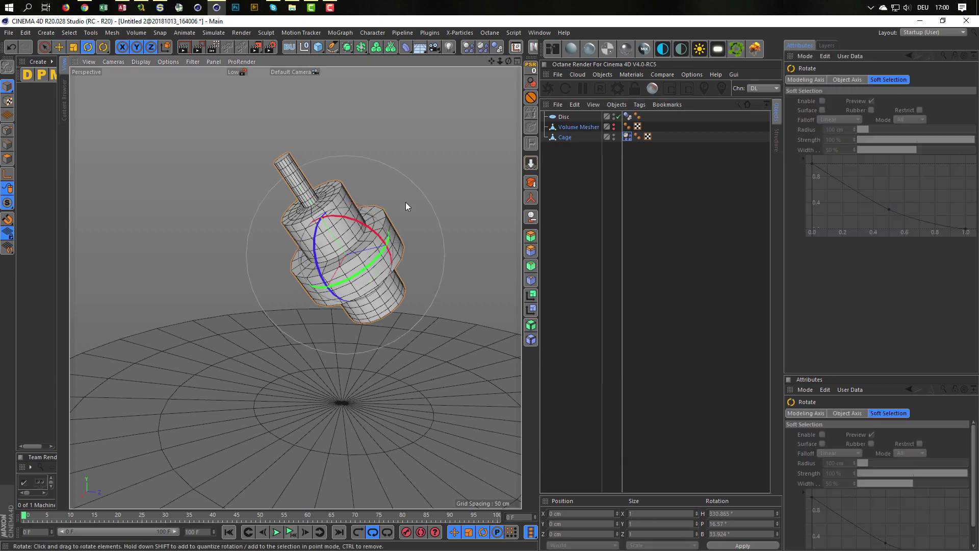
pyautogui.moveTo(323, 258)
pyautogui.mouseDown()
pyautogui.moveTo(304, 274)
pyautogui.moveTo(323, 301)
pyautogui.mouseUp()
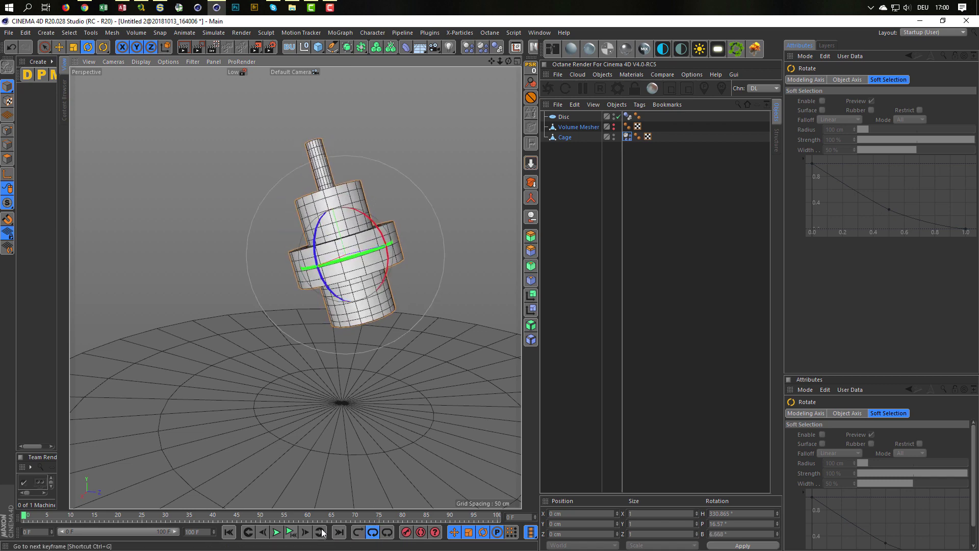
pyautogui.click(288, 532)
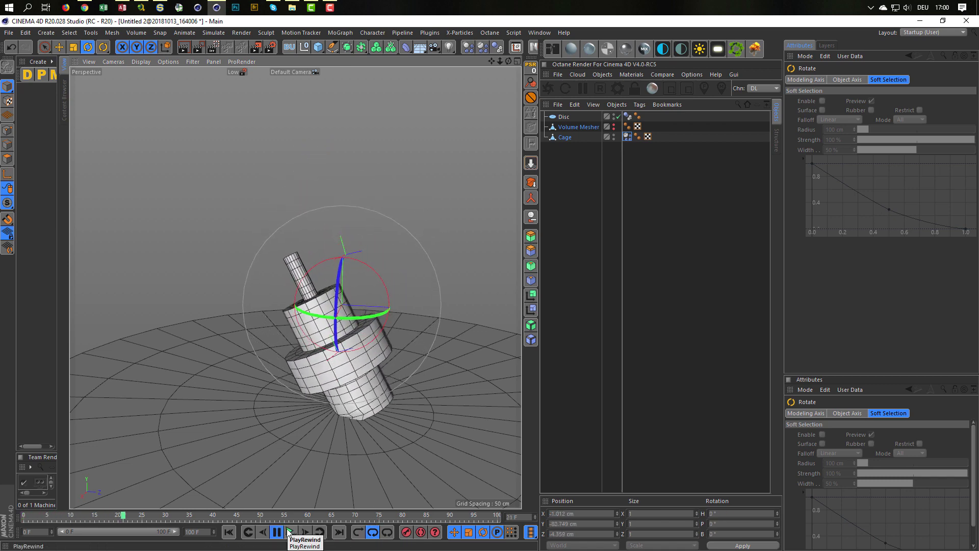
pyautogui.click(291, 531)
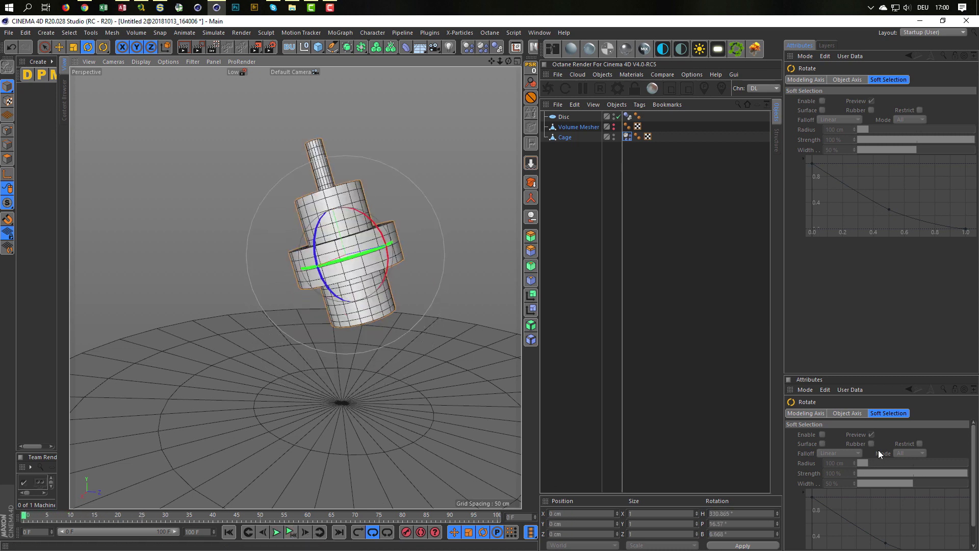
pyautogui.hotkey('ctrl', 'd')
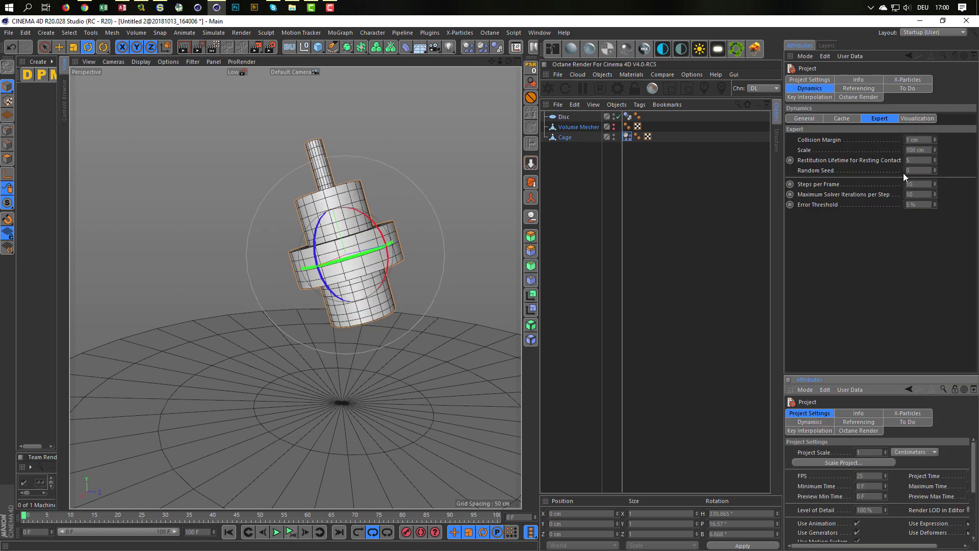
# Step: Set dynamics Steps per Frame to 15, test the fall, and select the Cage's Dynamics Body tag
pyautogui.click(922, 187)
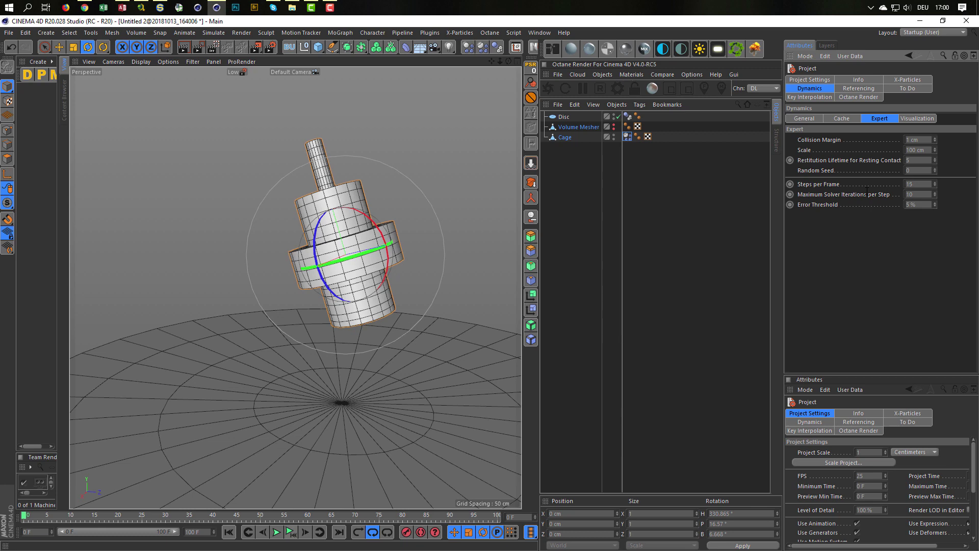
pyautogui.click(291, 533)
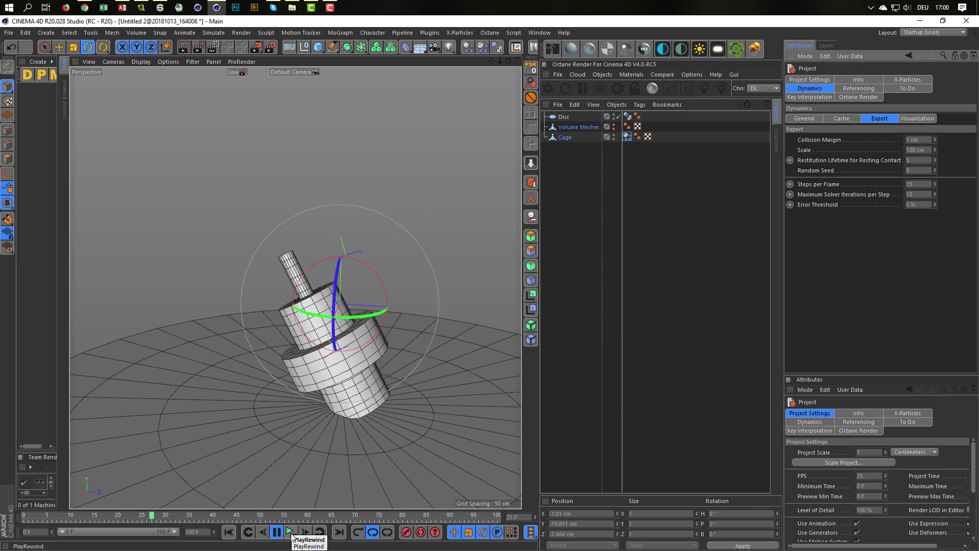
pyautogui.click(291, 533)
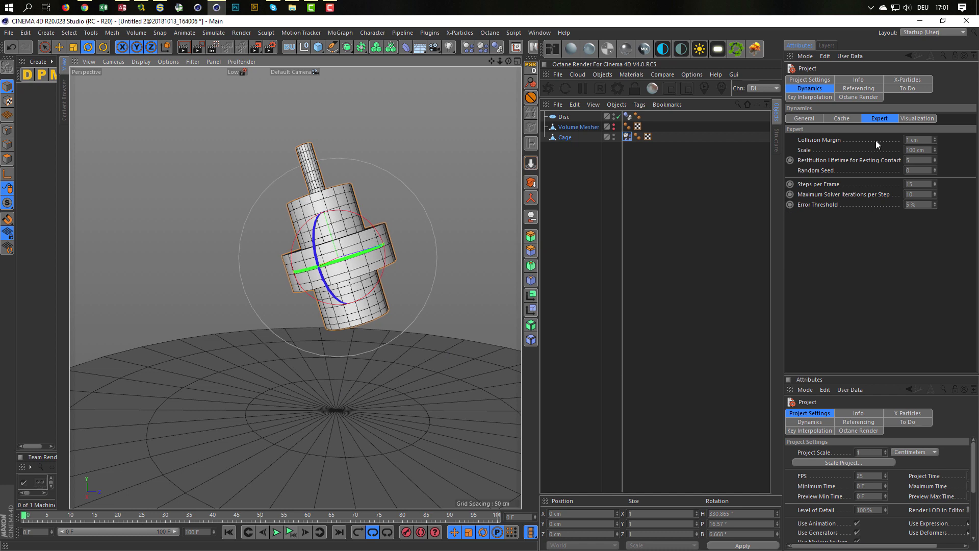
pyautogui.click(629, 137)
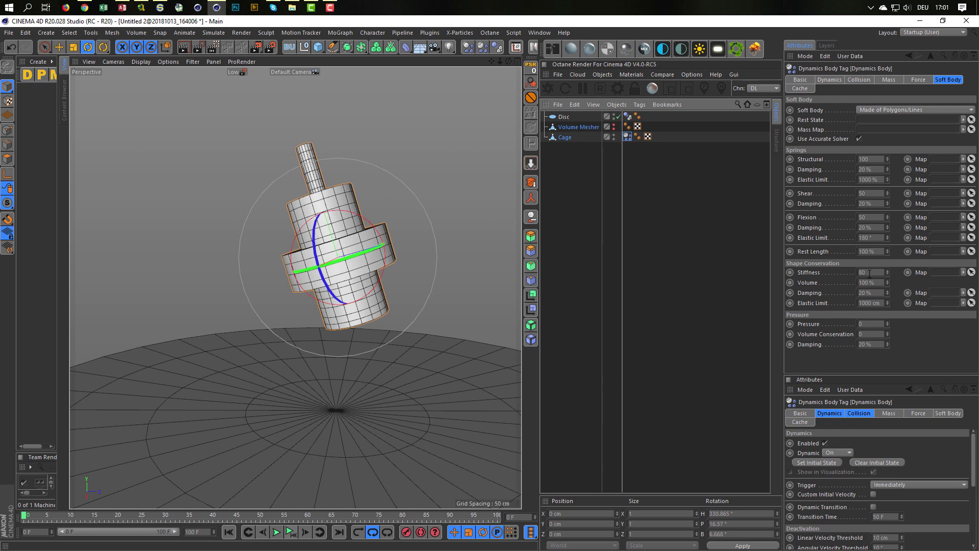
# Step: Raise Shape Conservation Stiffness to 100, replay the fall, and orbit in closer
pyautogui.click(867, 272)
pyautogui.write('100')
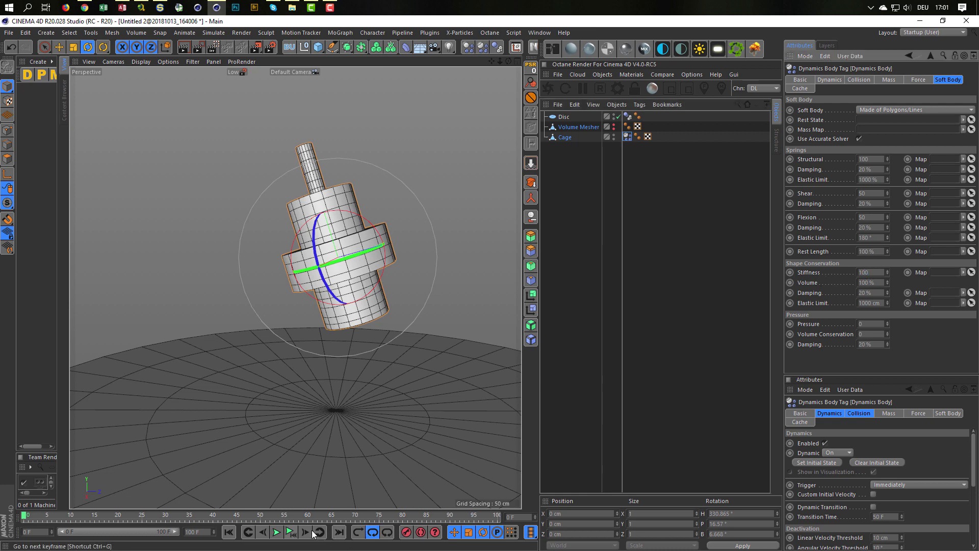
pyautogui.click(292, 532)
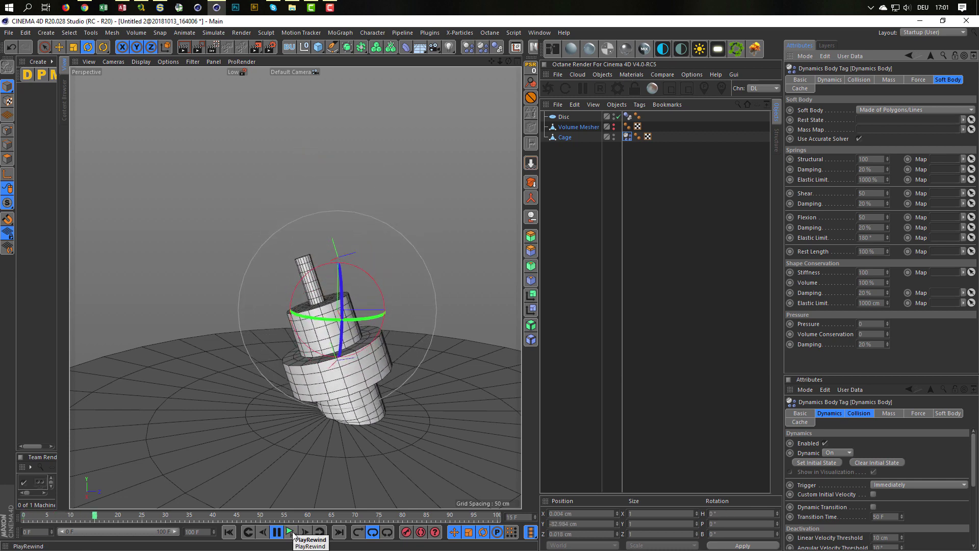
pyautogui.click(292, 531)
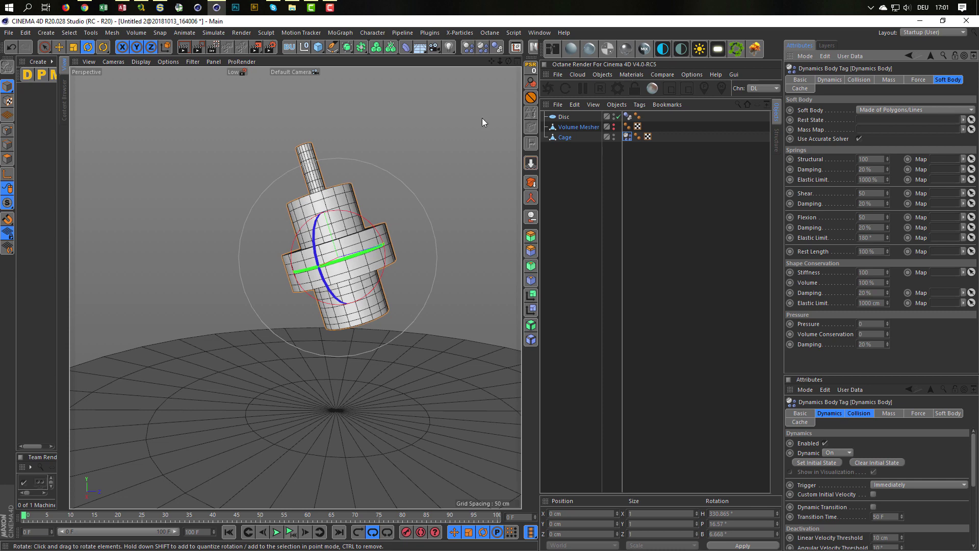
pyautogui.moveTo(311, 232)
pyautogui.keyDown('alt'); pyautogui.mouseDown()
pyautogui.moveTo(305, 238)
pyautogui.moveTo(350, 242)
pyautogui.mouseUp(); pyautogui.keyUp('alt')
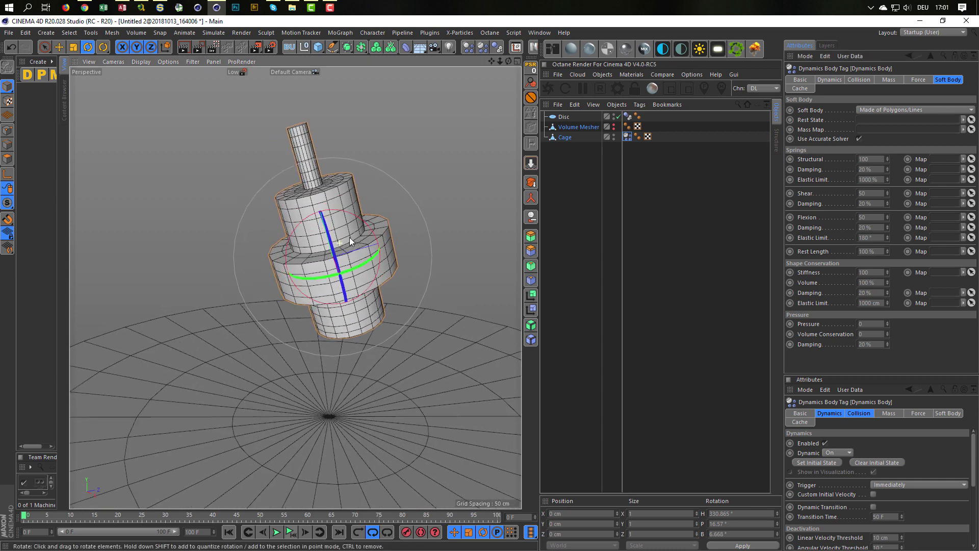
pyautogui.keyDown('alt'); pyautogui.moveTo(350, 237); pyautogui.dragTo(360, 258, button='right'); pyautogui.keyUp('alt')
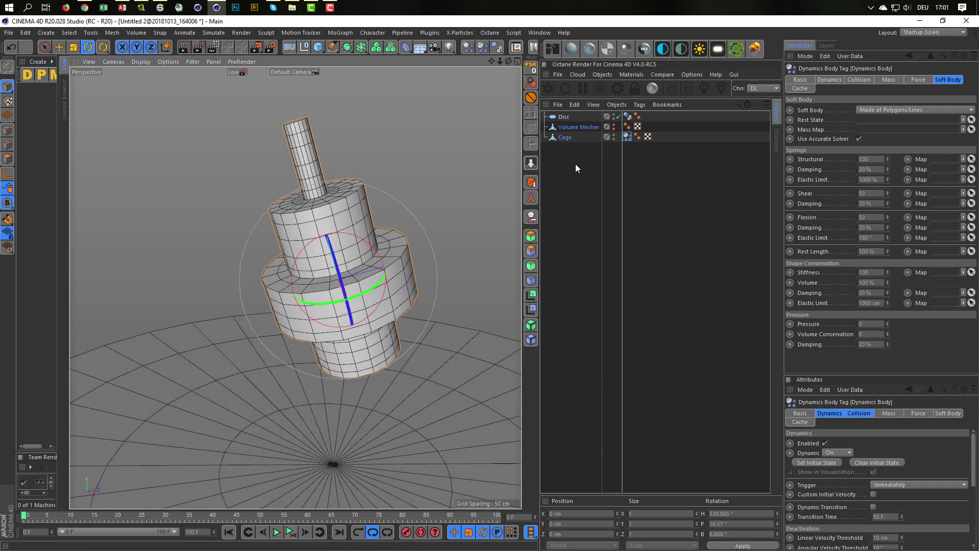
# Step: Turn the Volume Mesher's viewport visibility back on and select the Volume Mesher
pyautogui.click(564, 137)
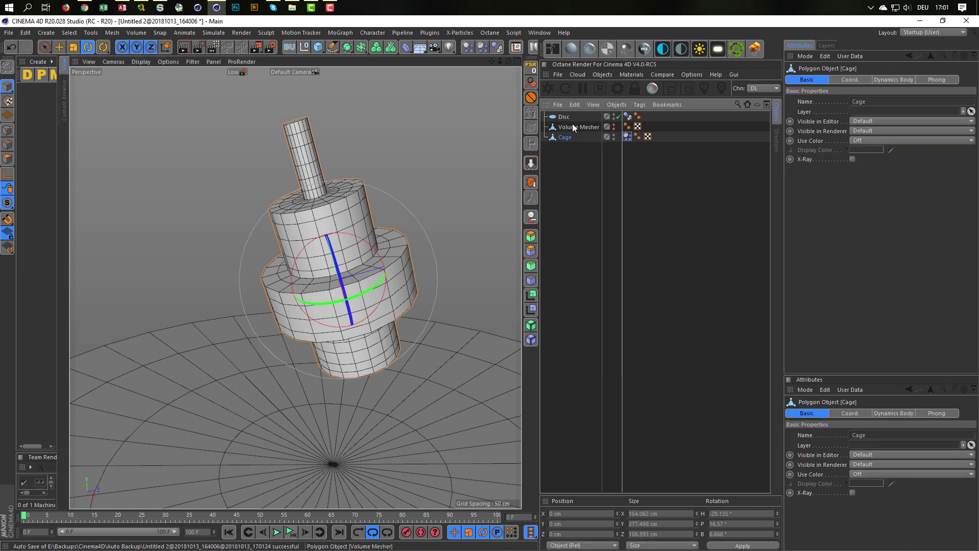
pyautogui.click(614, 127)
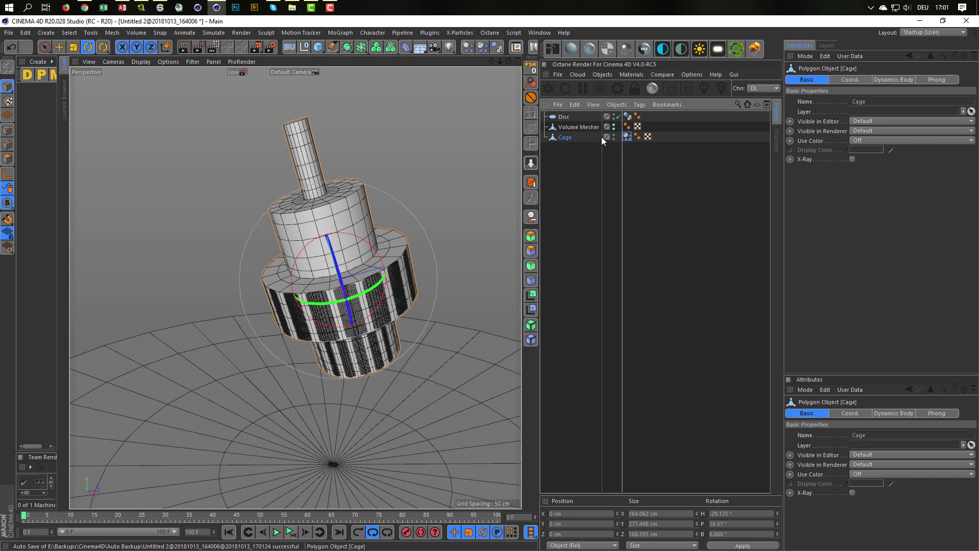
pyautogui.click(613, 126)
pyautogui.click(613, 127)
pyautogui.click(613, 128)
pyautogui.click(585, 126)
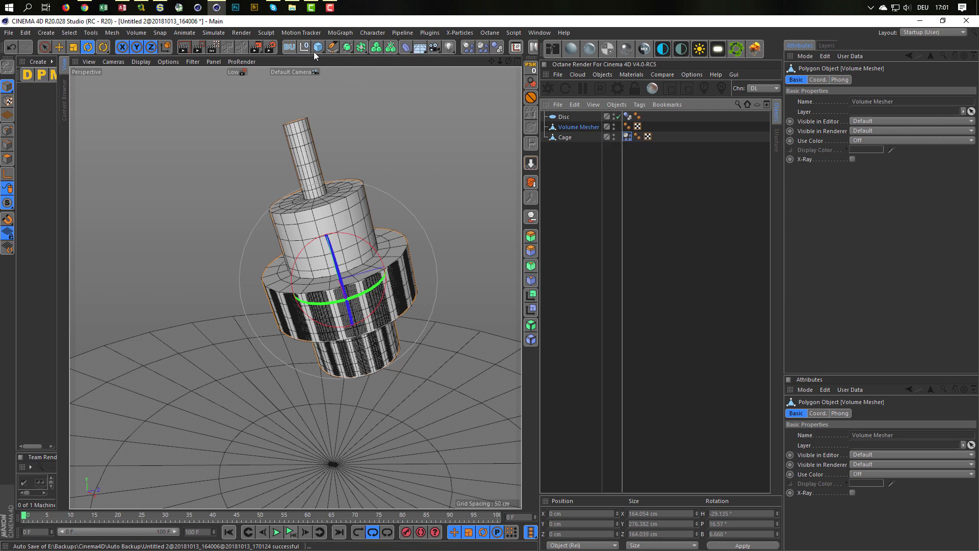
# Step: Add a Mesh deformer under the Volume Mesher, set Cage as its cage, and initialize it
pyautogui.click(406, 47)
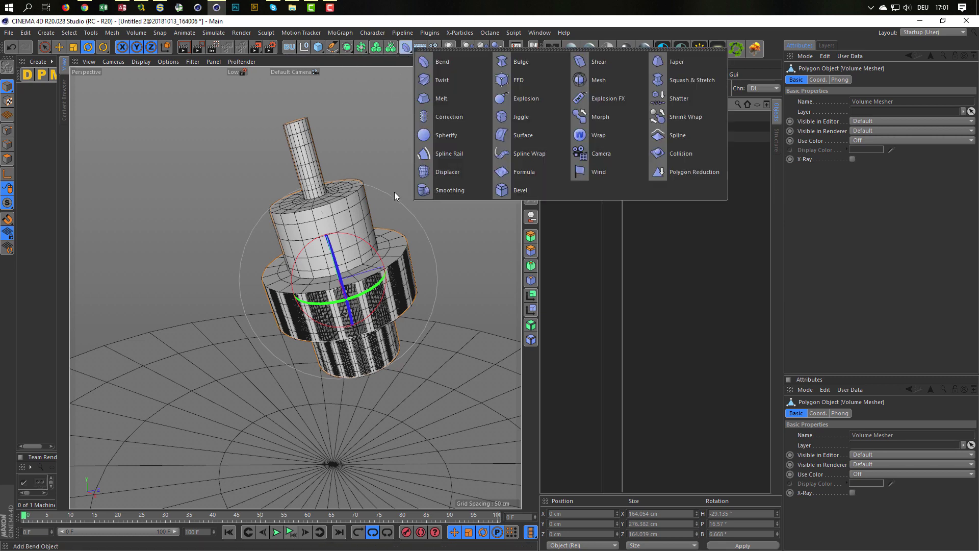
pyautogui.keyDown('shift'); pyautogui.click(605, 79); pyautogui.keyUp('shift')
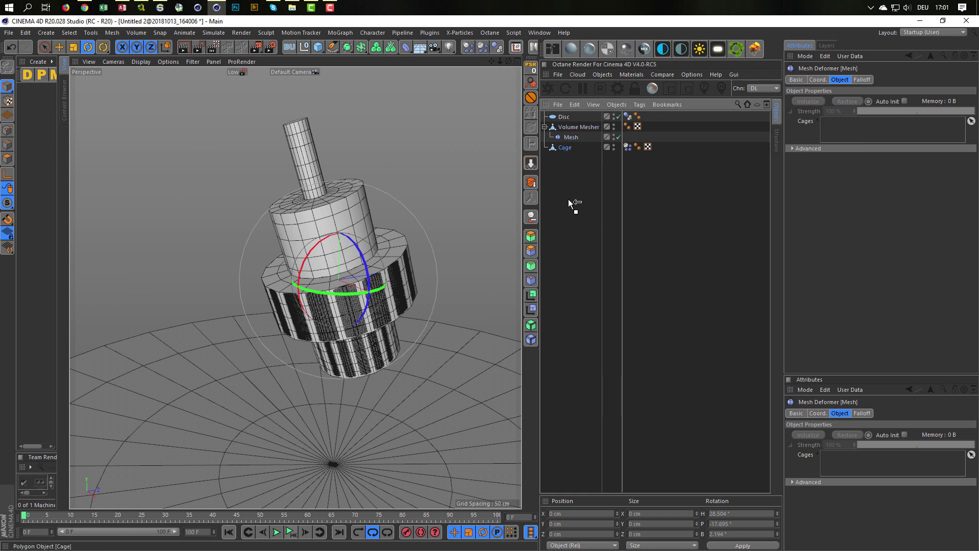
pyautogui.moveTo(845, 132); pyautogui.dragTo(845, 132)
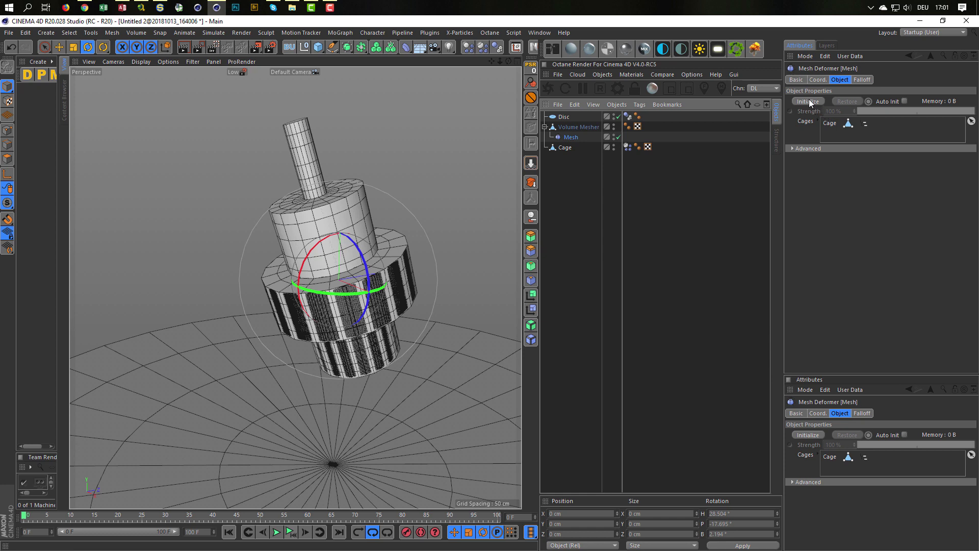
pyautogui.click(803, 148)
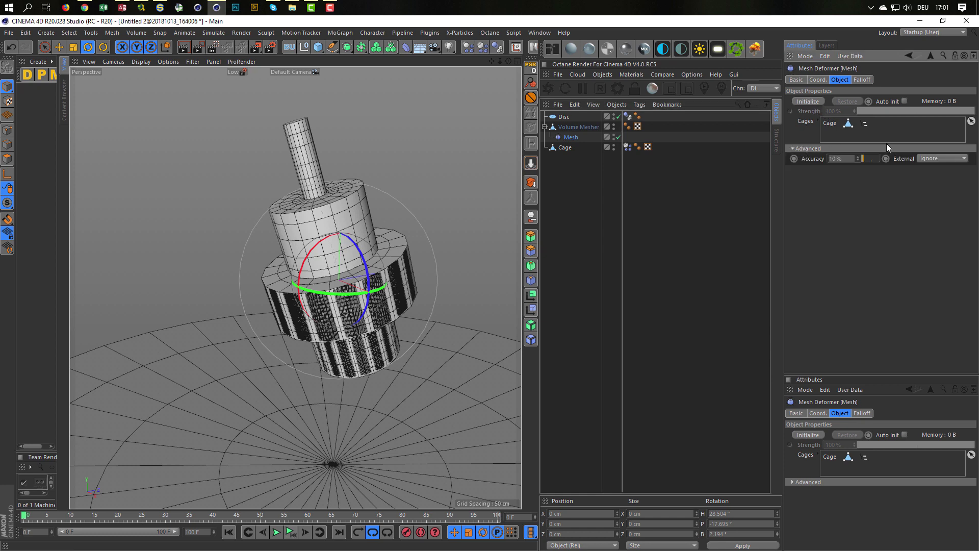
pyautogui.click(804, 101)
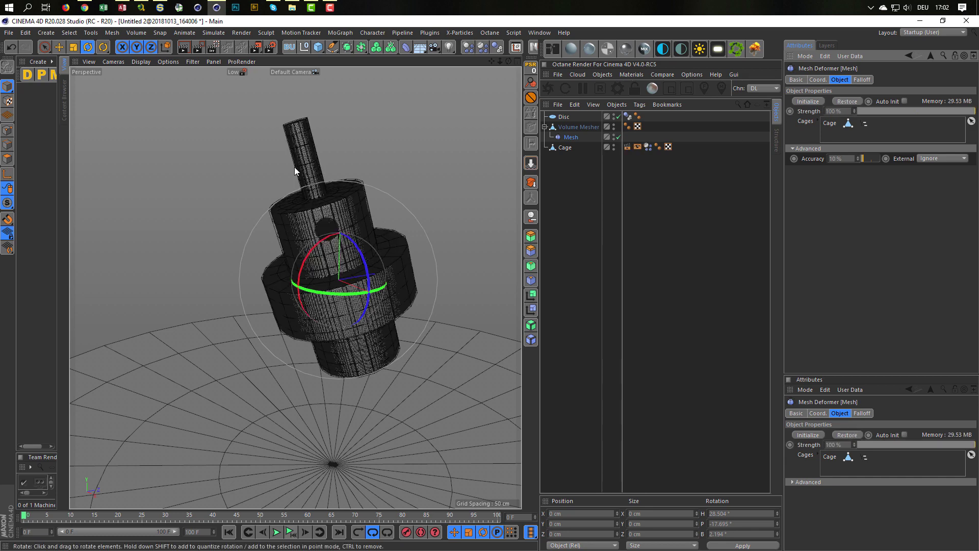
# Step: Inspect the Cage's tags and hide the Cage so only the voxel mesh shows
pyautogui.click(628, 146)
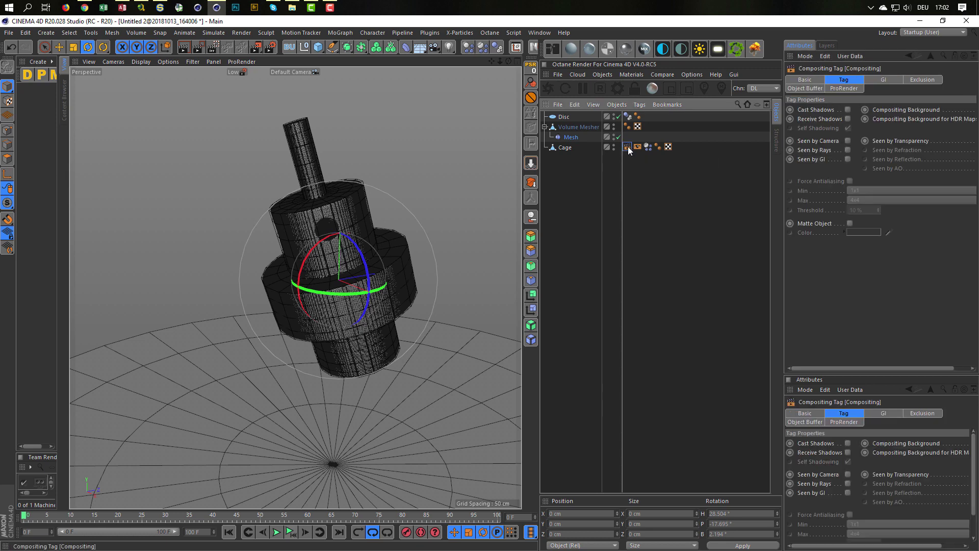
pyautogui.click(638, 146)
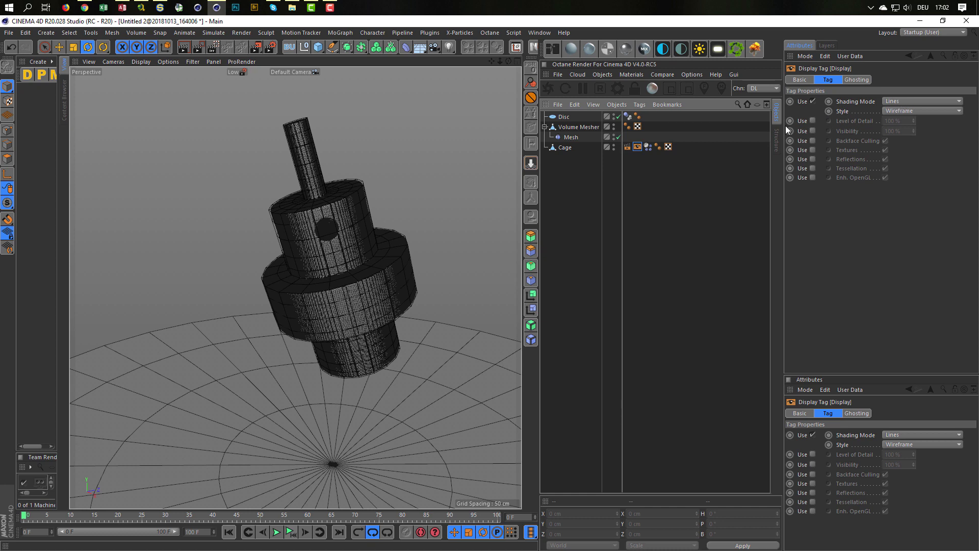
pyautogui.click(614, 147)
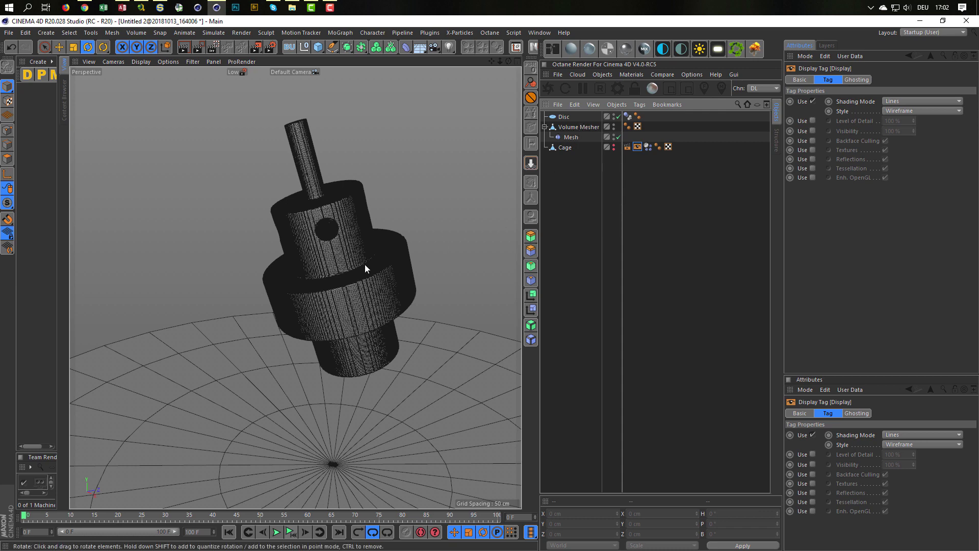
pyautogui.keyDown('alt'); pyautogui.moveTo(365, 264); pyautogui.dragTo(320, 192); pyautogui.keyUp('alt')
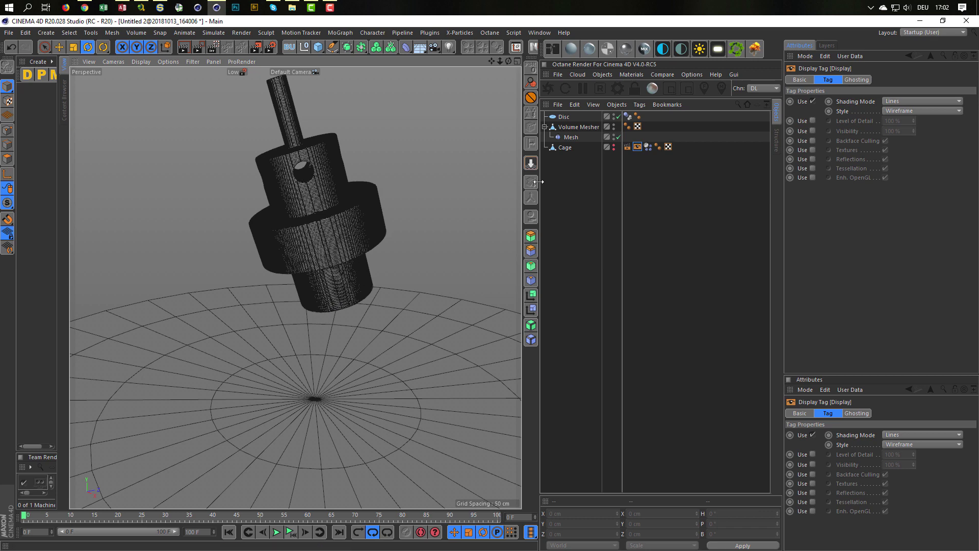
# Step: Set the Mesh deformer's External mode to Surface (Area) and replay the fall onto the floor
pyautogui.click(290, 533)
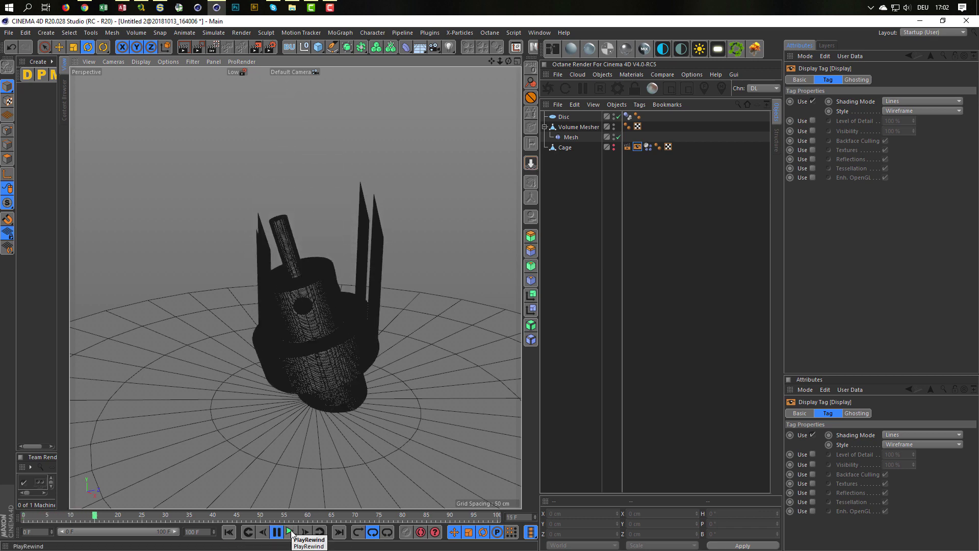
pyautogui.click(291, 533)
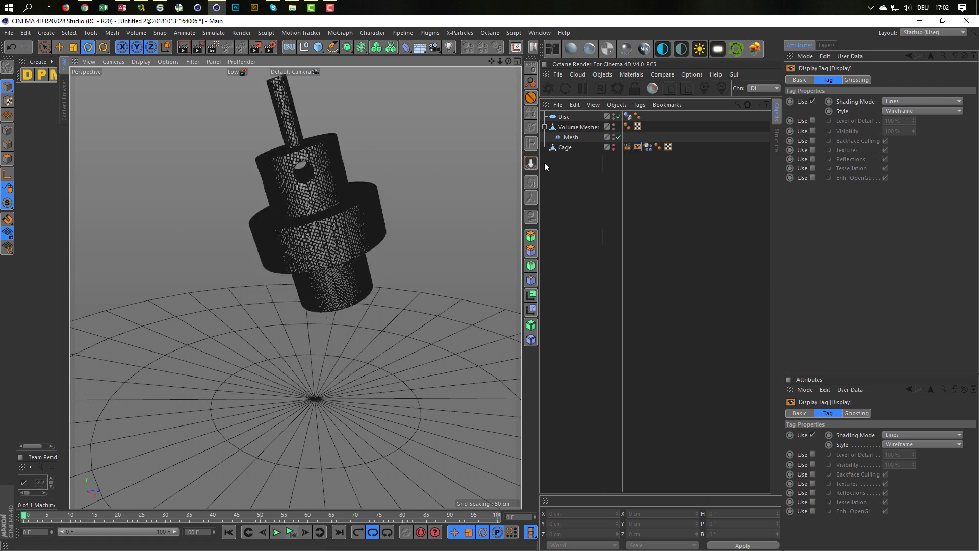
pyautogui.click(576, 137)
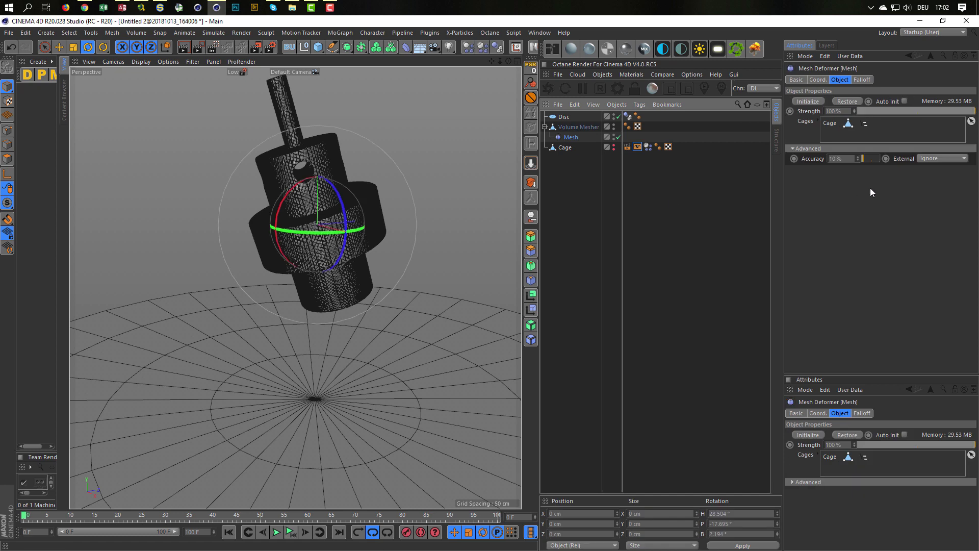
pyautogui.click(927, 158)
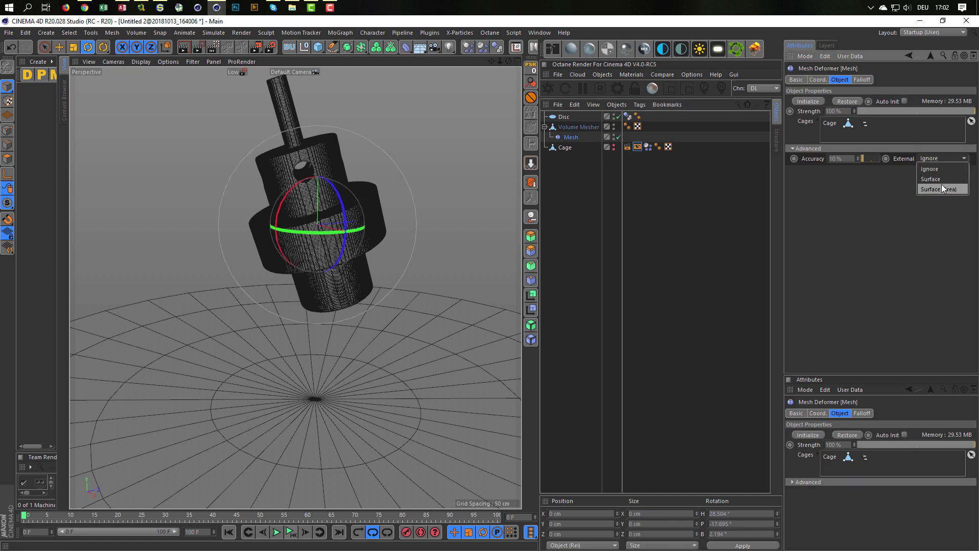
pyautogui.click(941, 186)
pyautogui.click(290, 534)
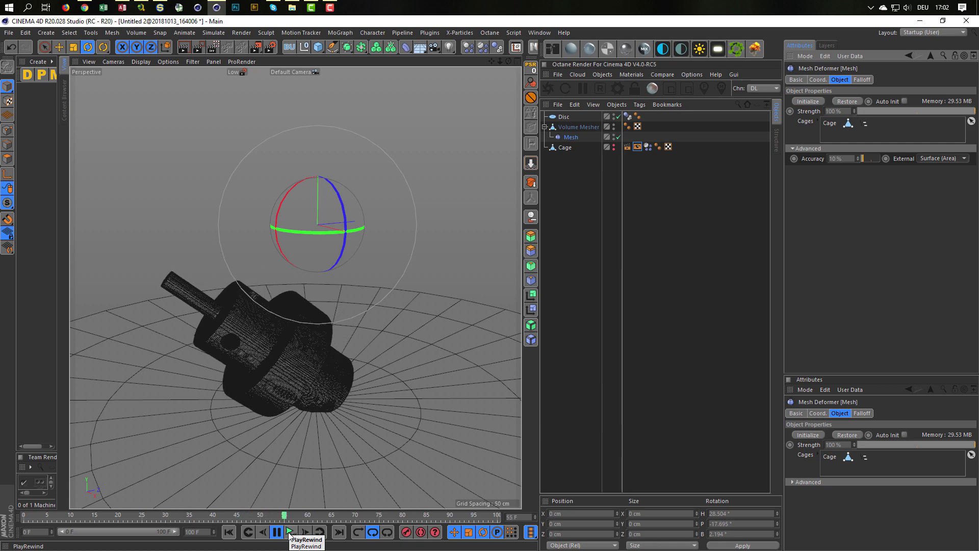
pyautogui.click(289, 533)
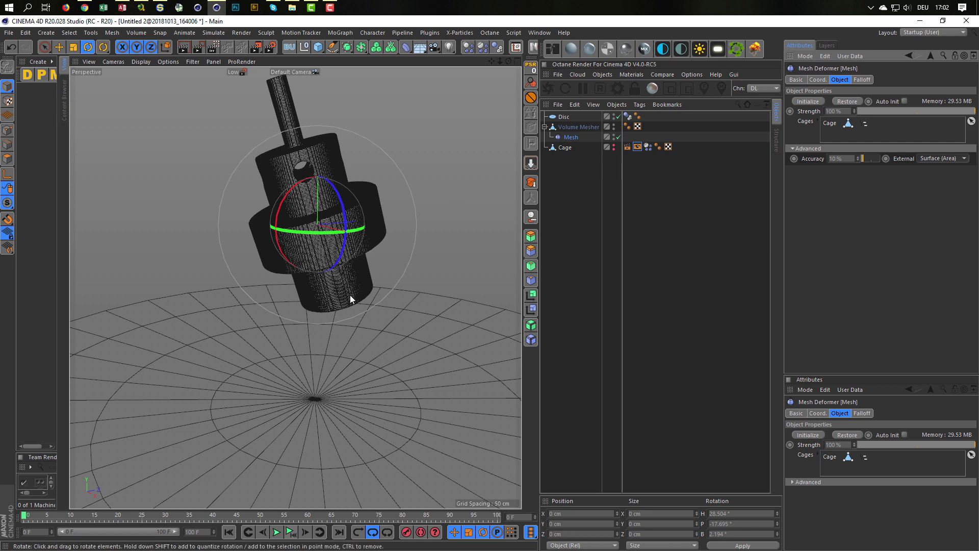
pyautogui.moveTo(350, 295)
pyautogui.keyDown('alt'); pyautogui.mouseDown()
pyautogui.moveTo(341, 323)
pyautogui.moveTo(379, 290)
pyautogui.mouseUp(); pyautogui.keyUp('alt')
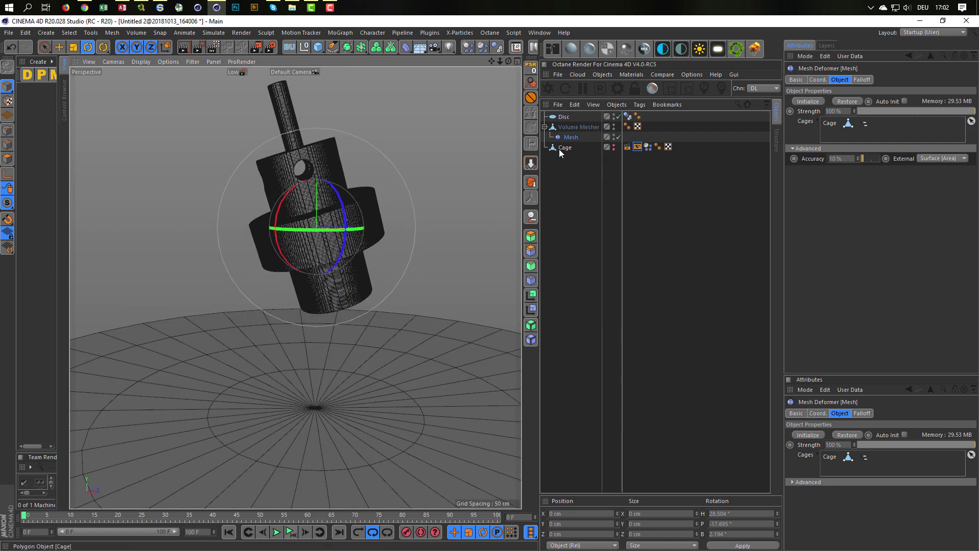
# Step: Replace the Disc with a cylinder flattened, lowered and widened into a large floor
pyautogui.click(563, 117)
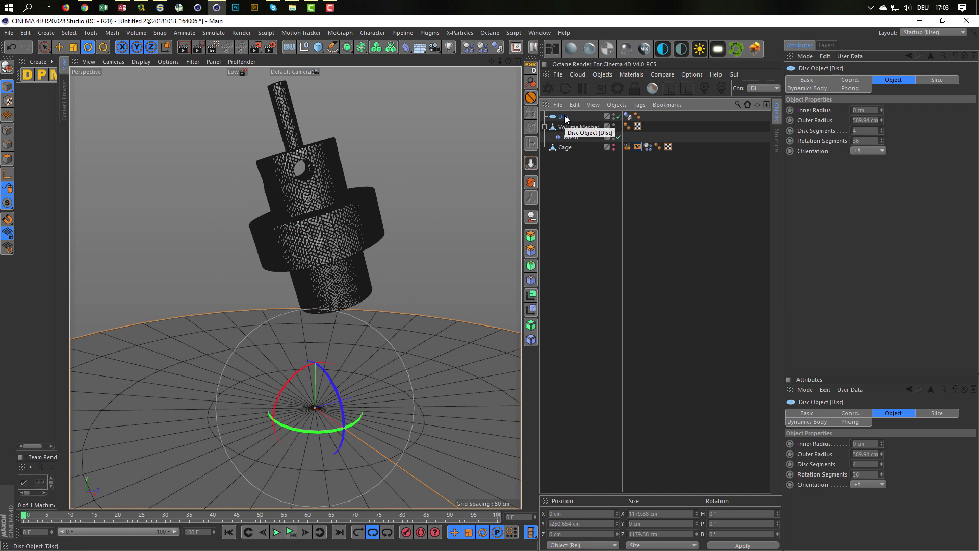
pyautogui.press('Delete')
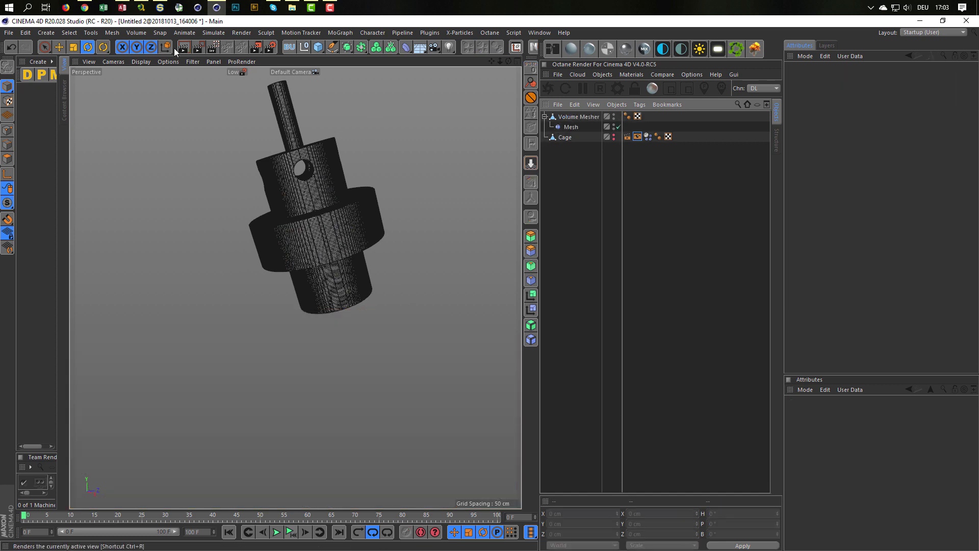
pyautogui.click(318, 47)
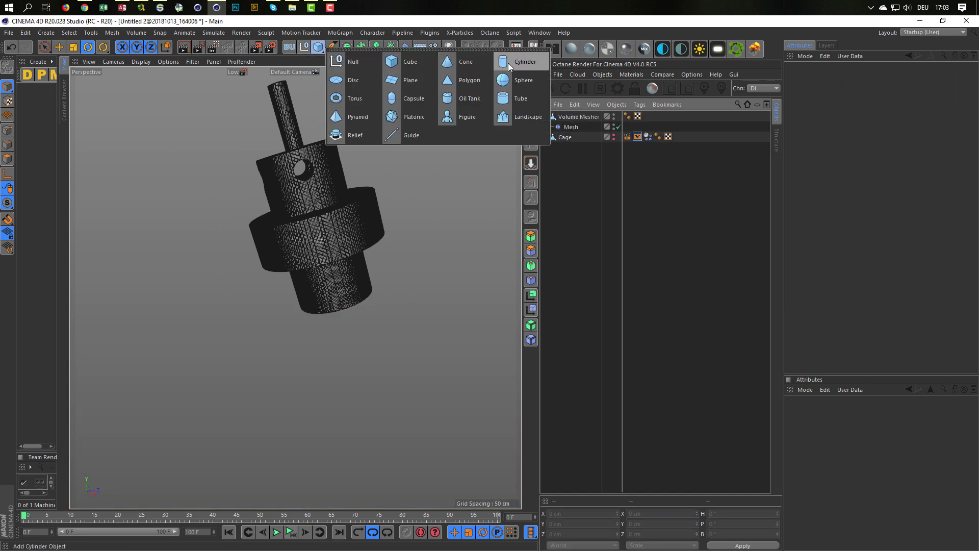
pyautogui.click(509, 63)
pyautogui.moveTo(317, 145); pyautogui.dragTo(312, 223)
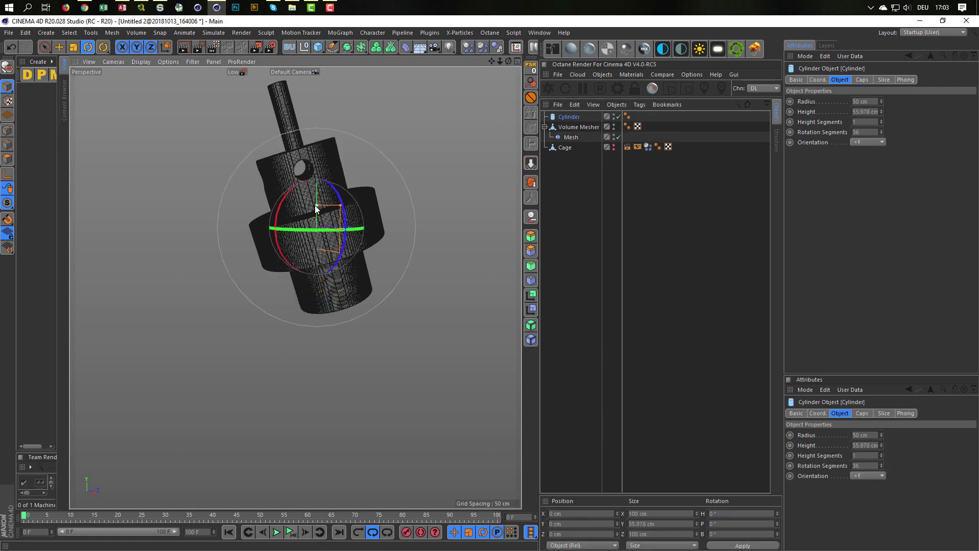
pyautogui.press('e')
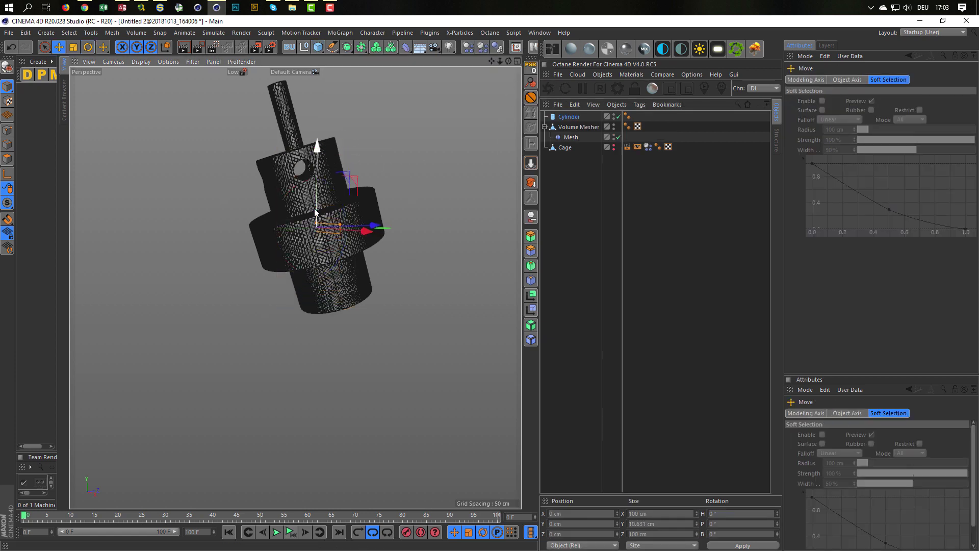
pyautogui.moveTo(317, 148); pyautogui.dragTo(290, 353)
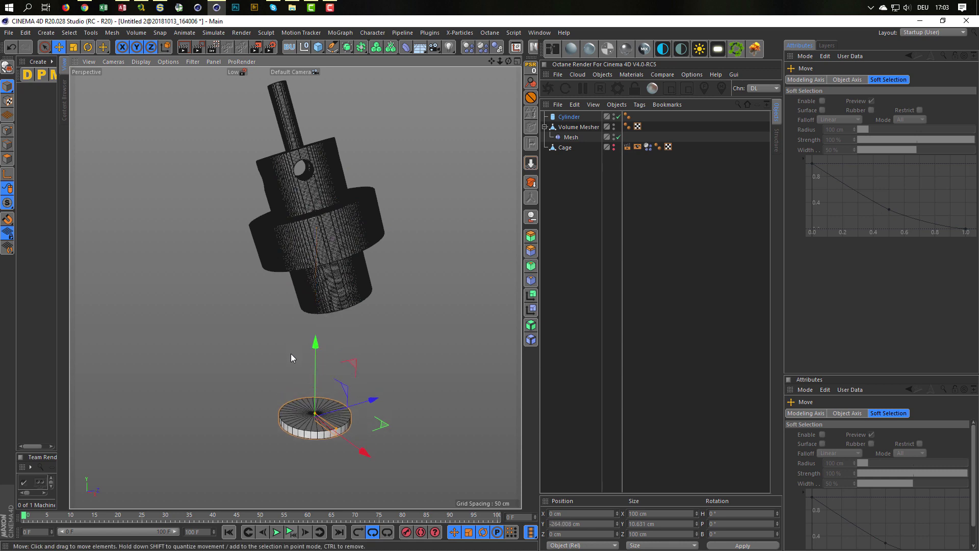
pyautogui.moveTo(337, 431); pyautogui.dragTo(408, 515)
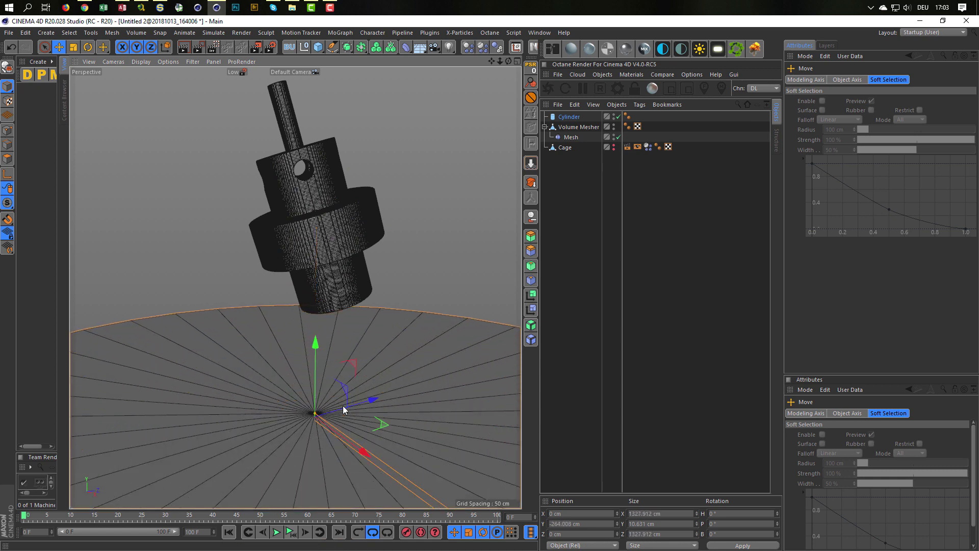
# Step: Give the cylinder floor's caps 11 concentric segments
pyautogui.click(568, 117)
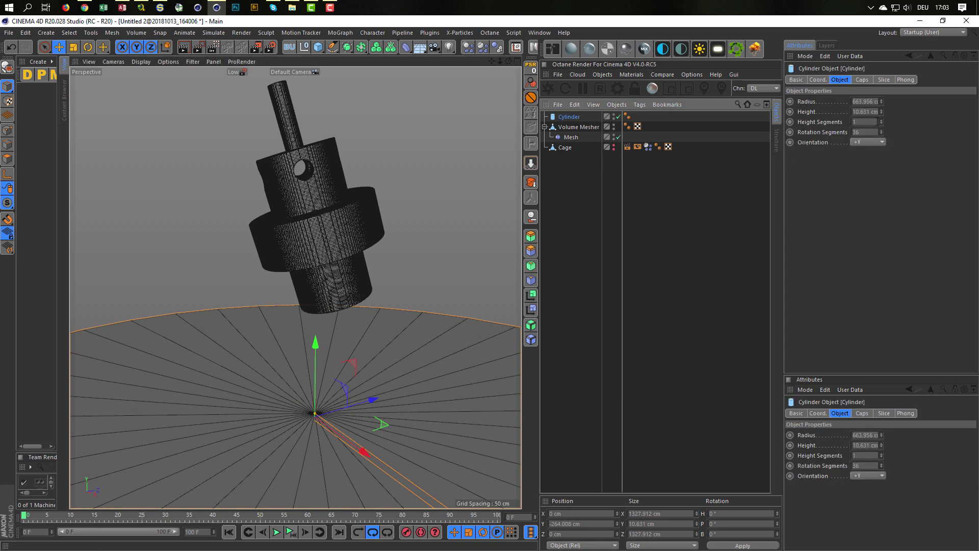
pyautogui.click(862, 80)
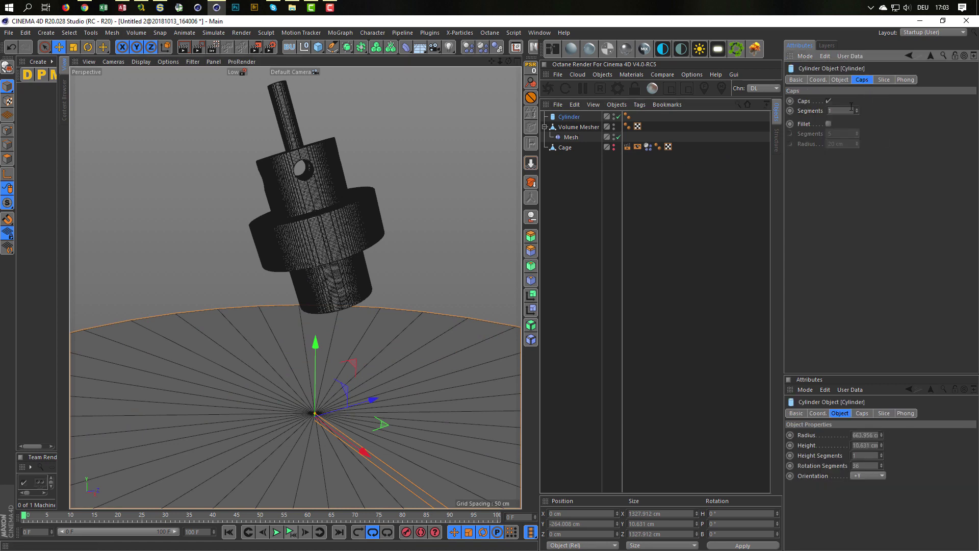
pyautogui.moveTo(857, 110); pyautogui.dragTo(857, 107)
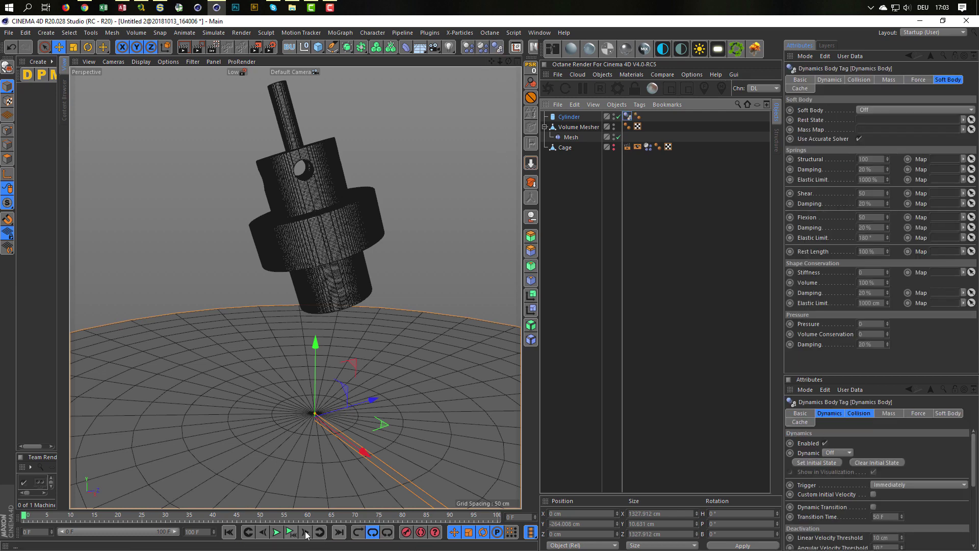
# Step: Watch the drop, then set Elastic Limit to 1 cm and Structural to 1 and replay
pyautogui.click(289, 533)
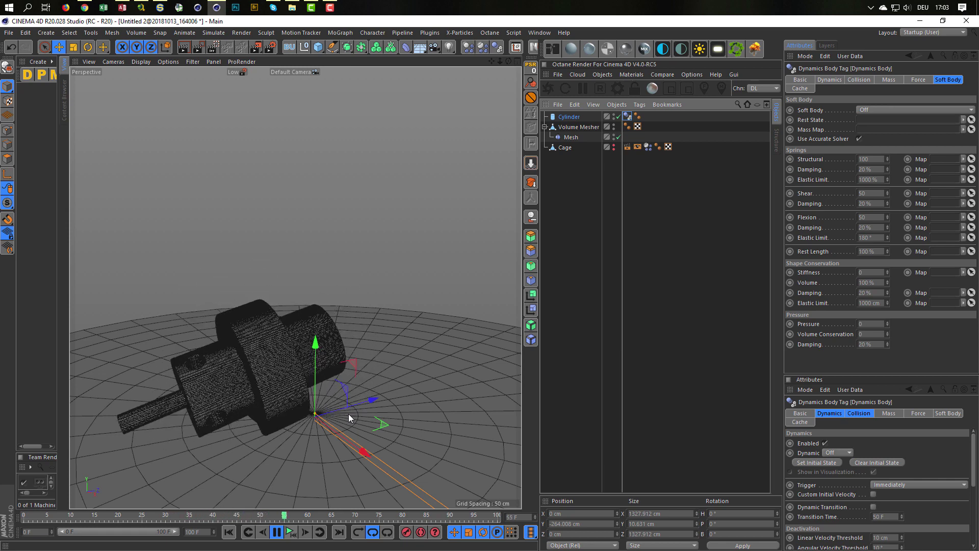
pyautogui.keyDown('alt'); pyautogui.moveTo(255, 363); pyautogui.dragTo(297, 287, button='middle'); pyautogui.keyUp('alt')
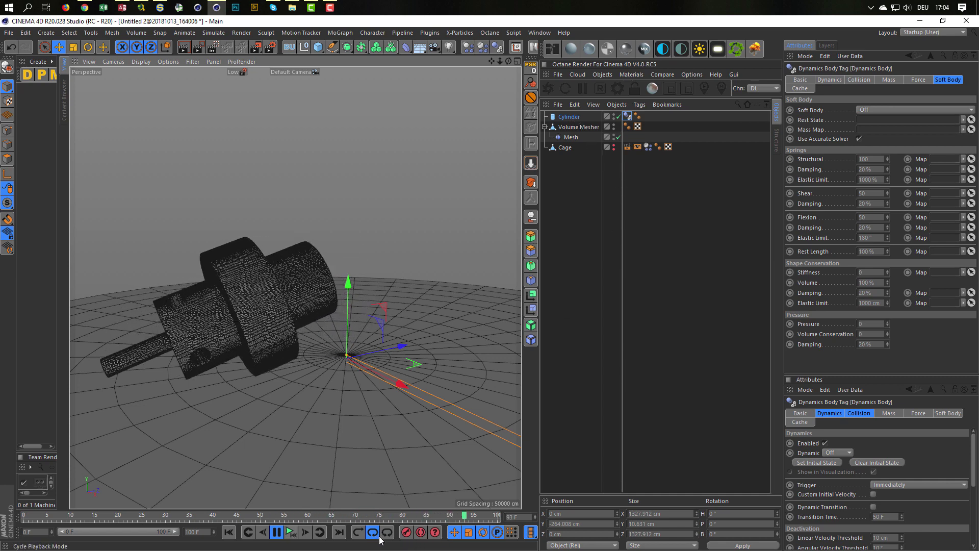
pyautogui.click(288, 534)
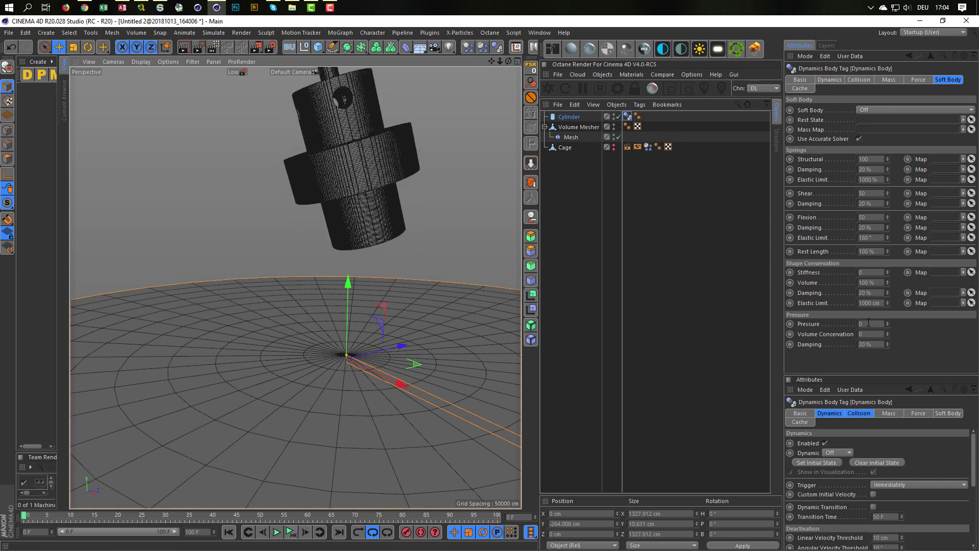
pyautogui.click(876, 303)
pyautogui.write('1')
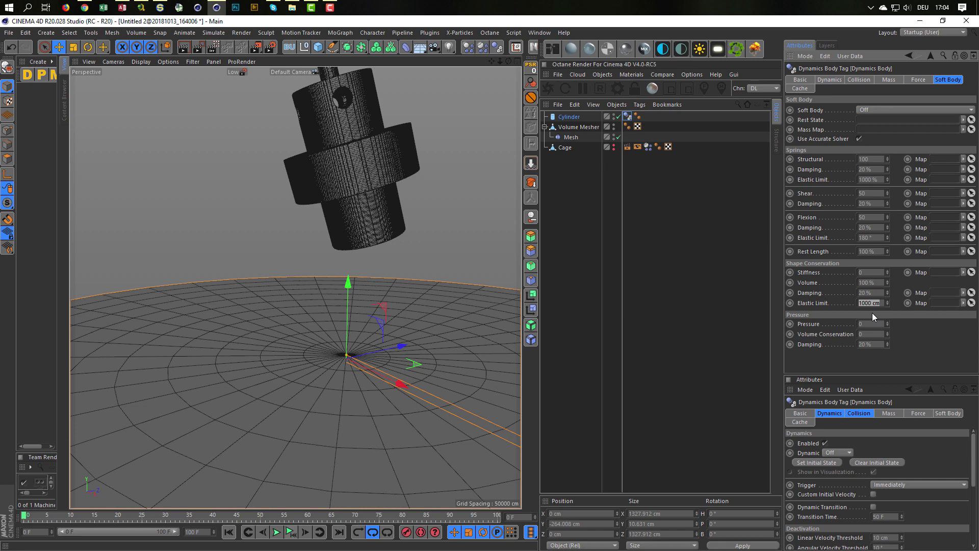
pyautogui.click(292, 532)
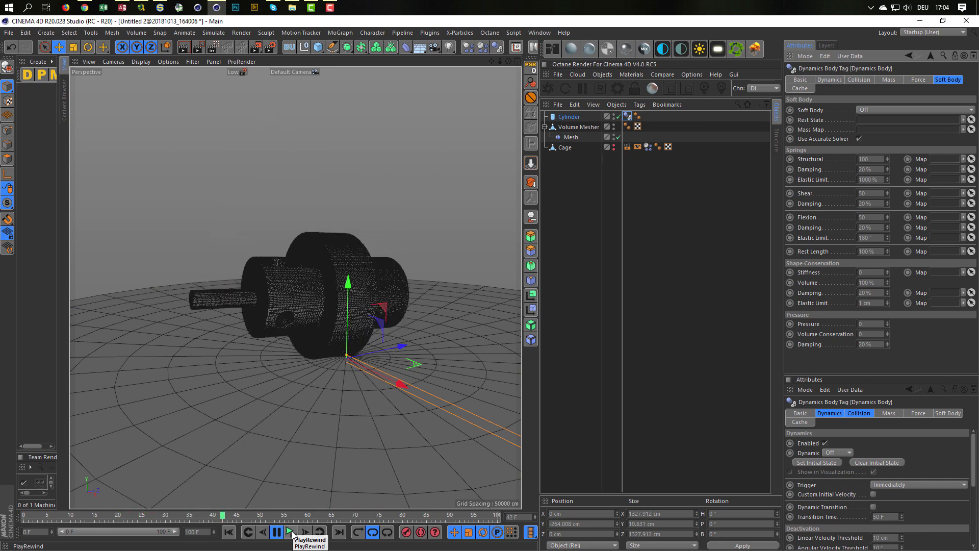
pyautogui.click(292, 532)
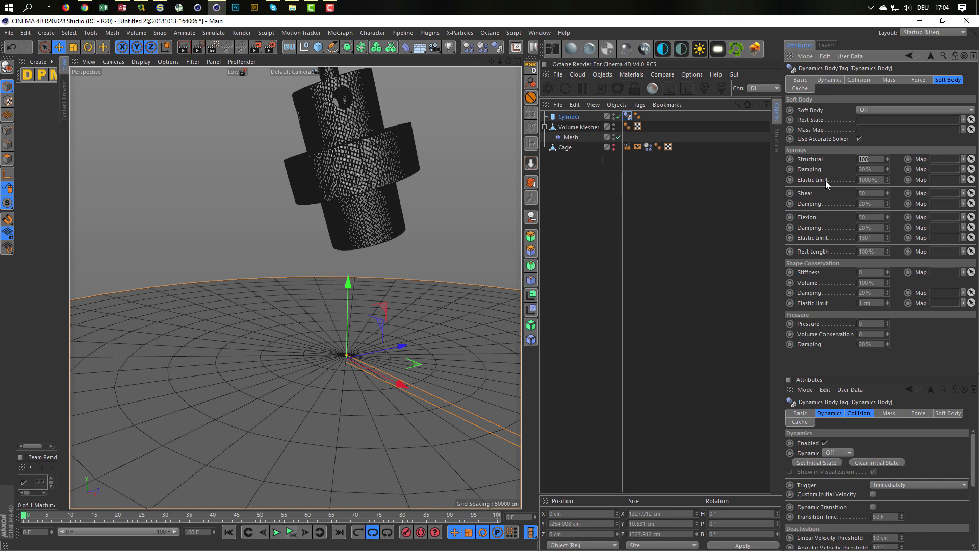
pyautogui.click(292, 533)
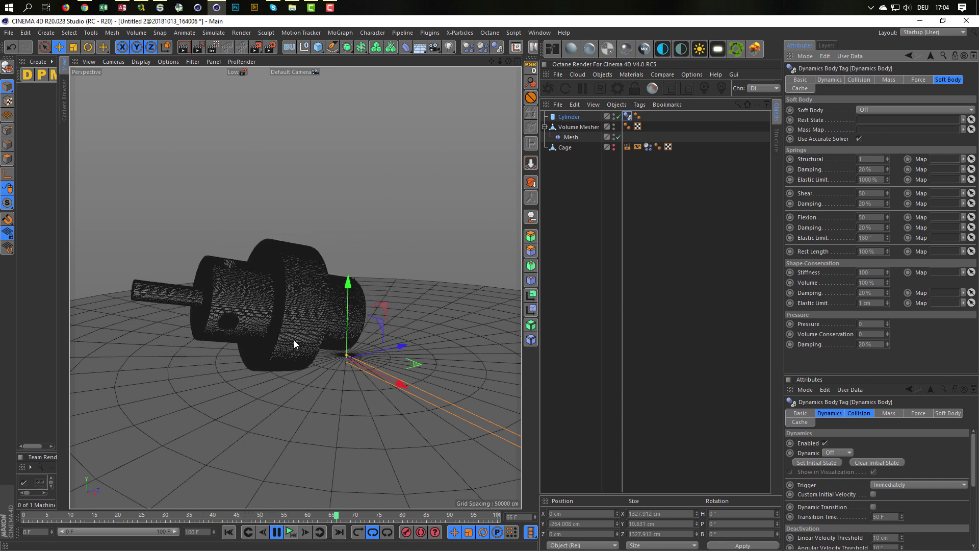
# Step: Orbit around the fallen object and switch the viewport to Gouraud shading
pyautogui.moveTo(294, 340)
pyautogui.keyDown('alt'); pyautogui.mouseDown()
pyautogui.moveTo(295, 326)
pyautogui.moveTo(350, 308)
pyautogui.mouseUp(); pyautogui.keyUp('alt')
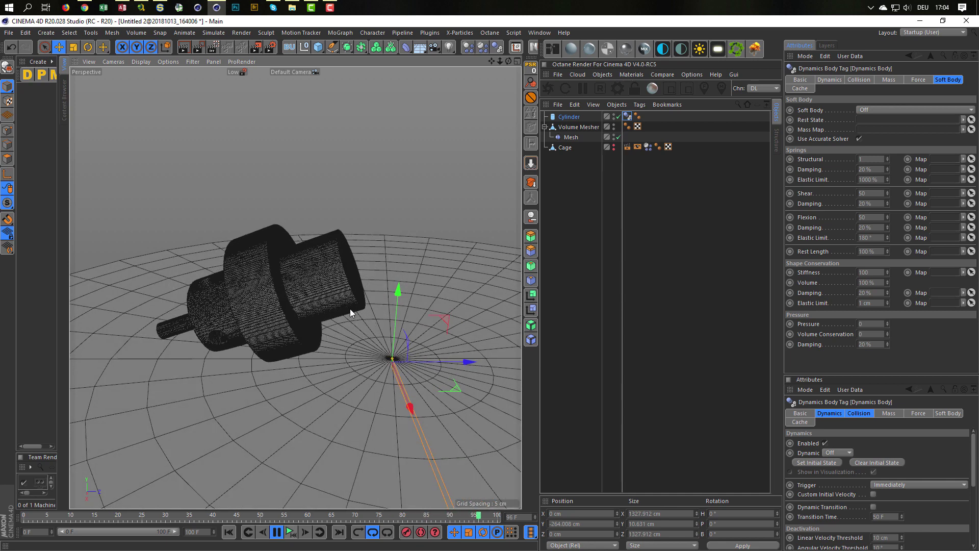
pyautogui.press('n')
pyautogui.press('a')
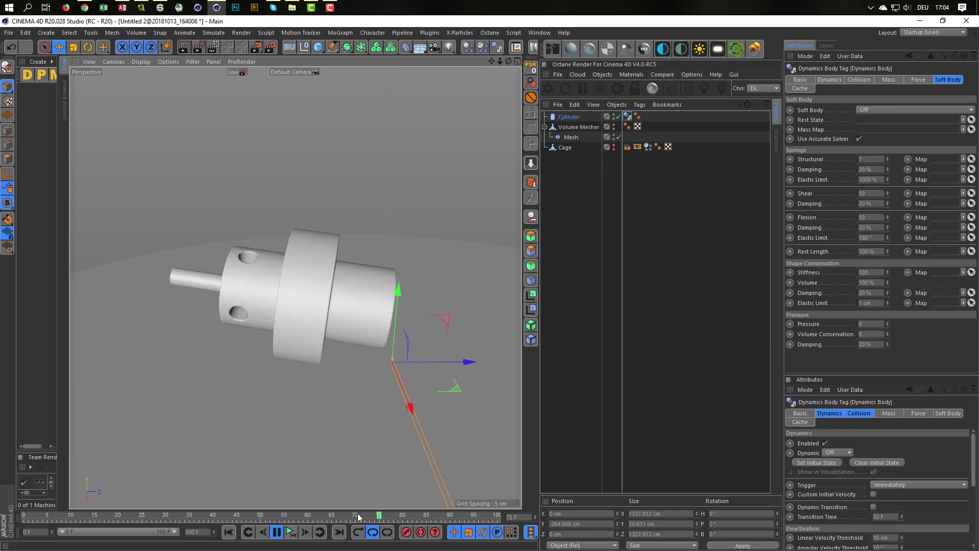
# Step: Frame the object and floor, then set the Mesh deformer's External mode to Surface
pyautogui.click(290, 533)
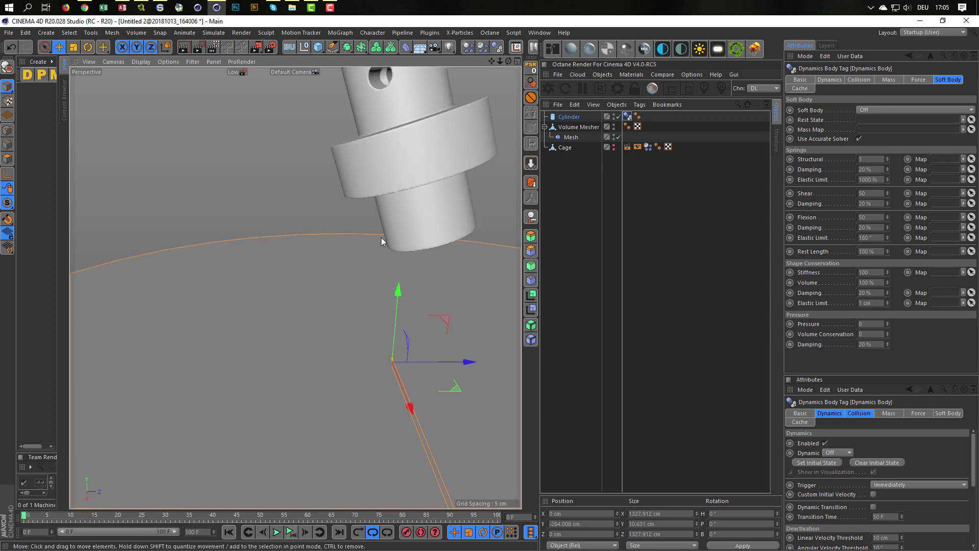
pyautogui.moveTo(381, 237)
pyautogui.keyDown('alt'); pyautogui.mouseDown()
pyautogui.moveTo(335, 237)
pyautogui.moveTo(280, 283)
pyautogui.moveTo(328, 302)
pyautogui.mouseUp(); pyautogui.keyUp('alt')
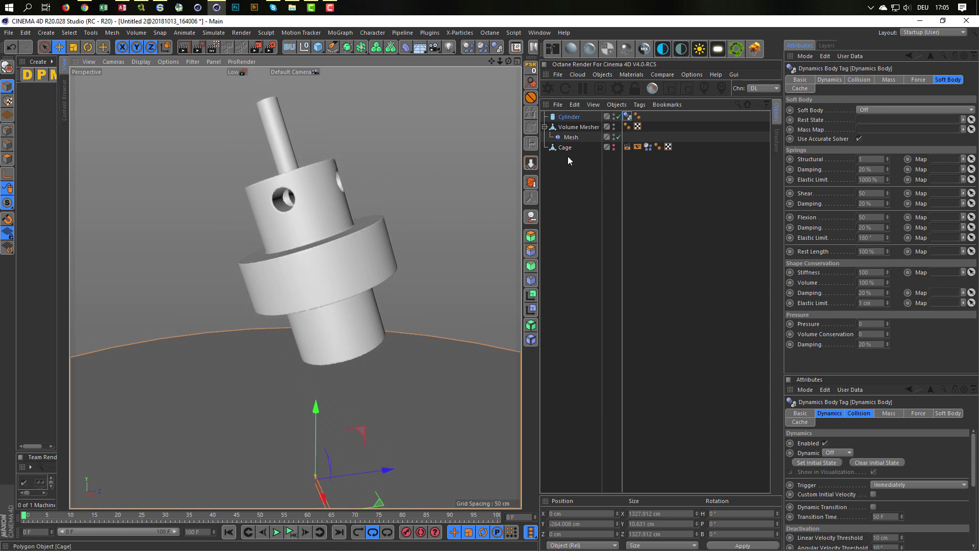
pyautogui.click(570, 137)
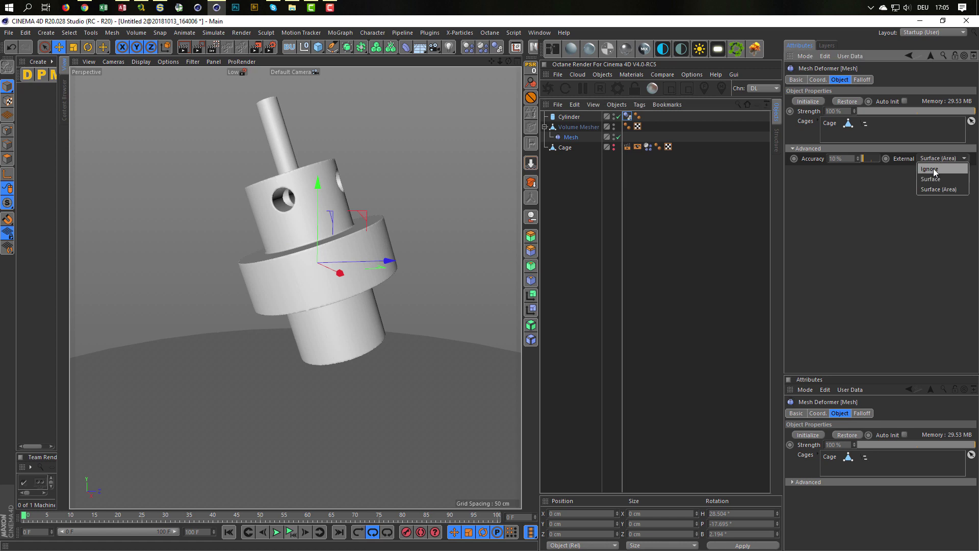
pyautogui.click(293, 532)
# Step: Replay the test fall, then lower the Cage soft body's Structural stiffness to 100
pyautogui.click(292, 533)
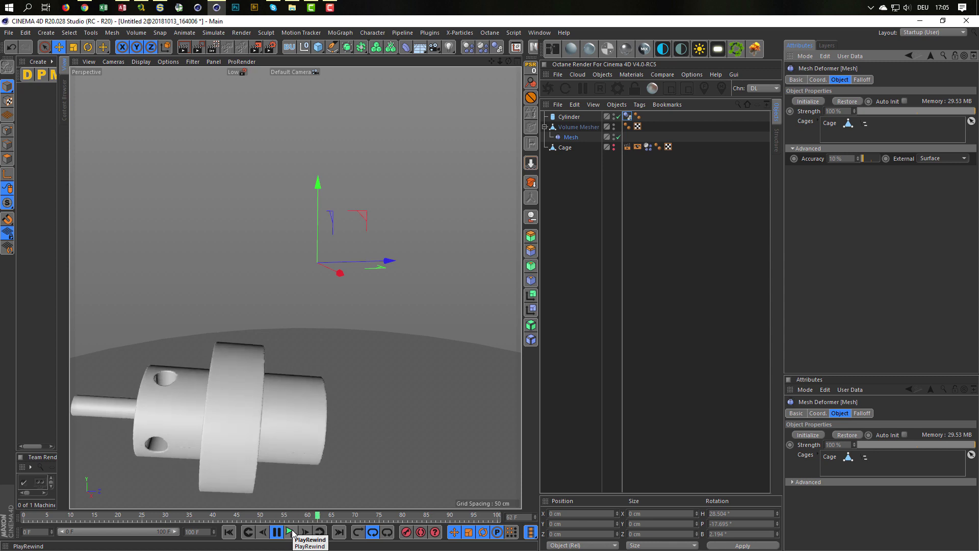
pyautogui.click(291, 530)
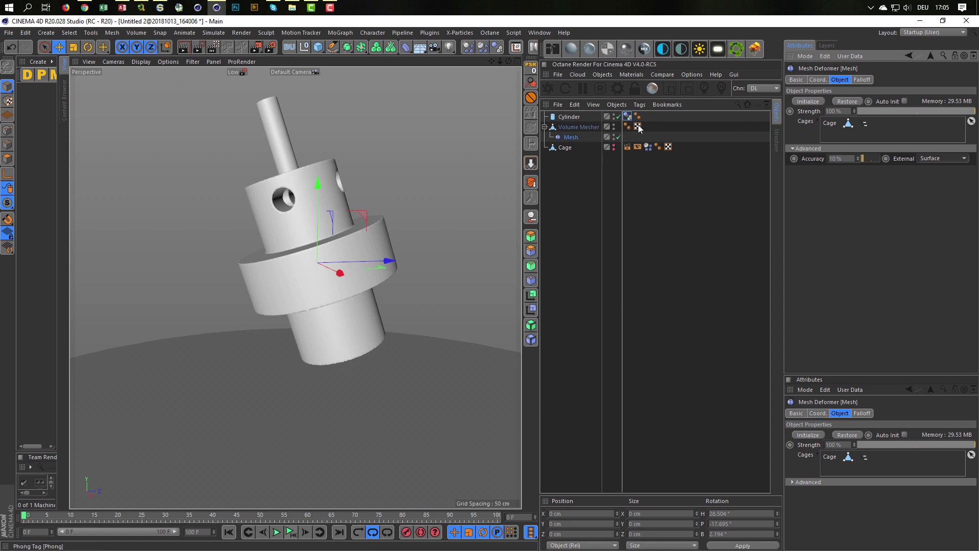
pyautogui.click(648, 147)
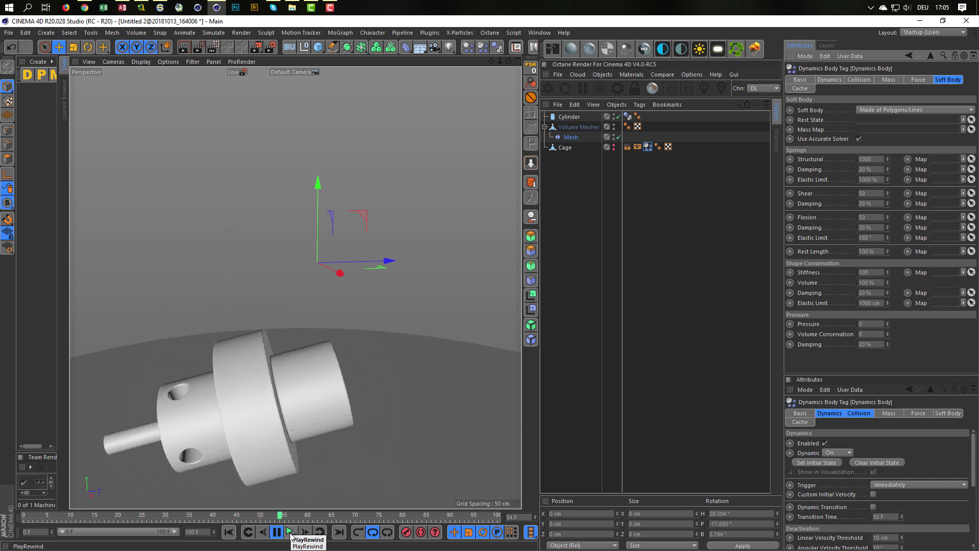
pyautogui.click(289, 532)
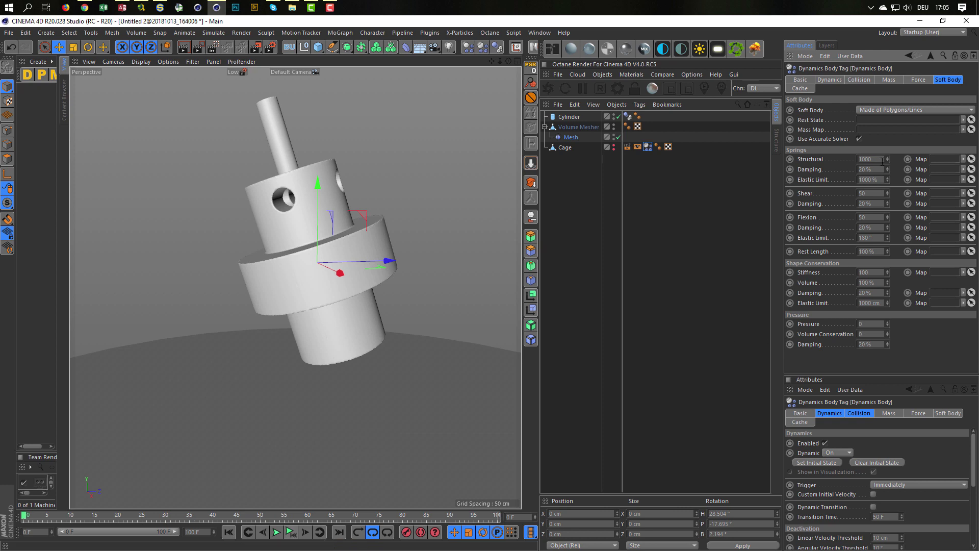
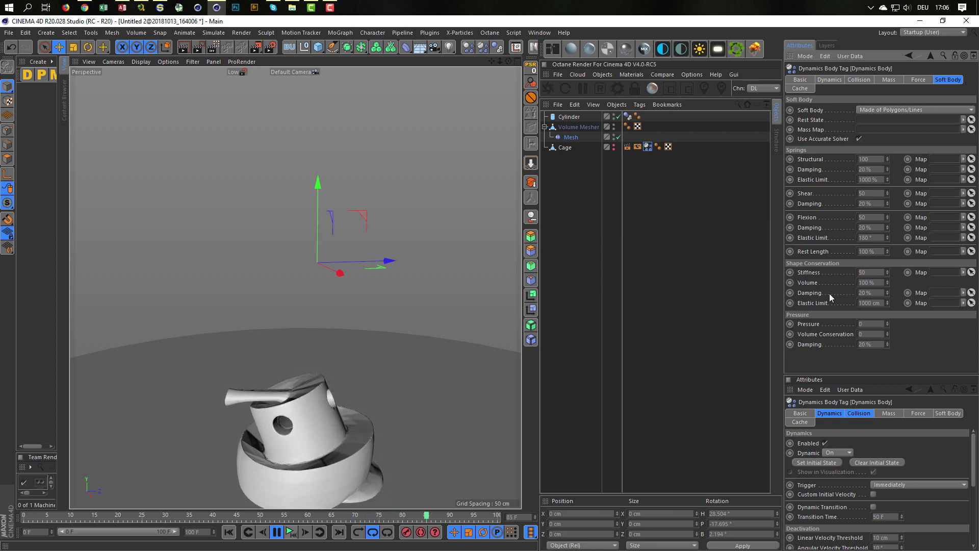
# Step: Set Shape Conservation Stiffness to 50, then 100, and replay the simulation from the start
pyautogui.write('50')
pyautogui.press('Return')
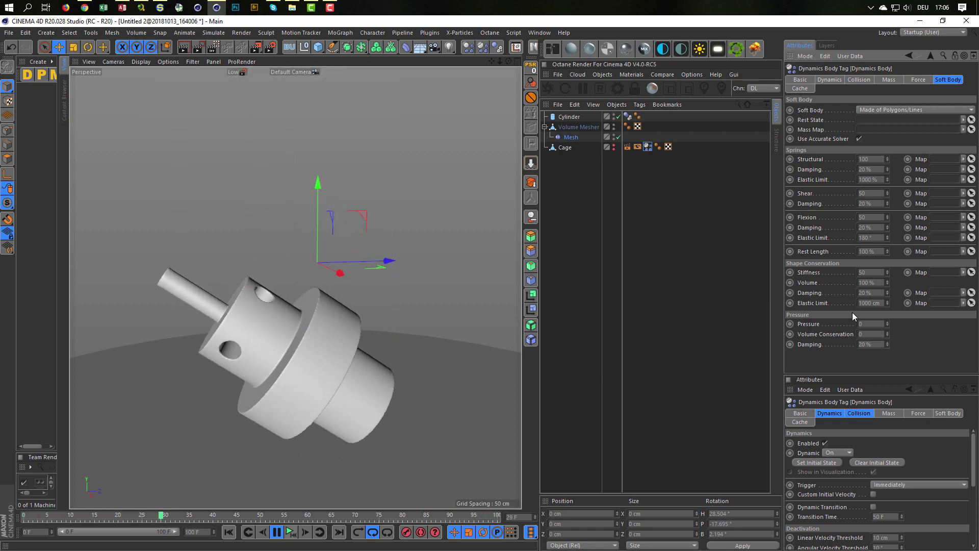
pyautogui.doubleClick(871, 272)
pyautogui.write('100')
pyautogui.press('Return')
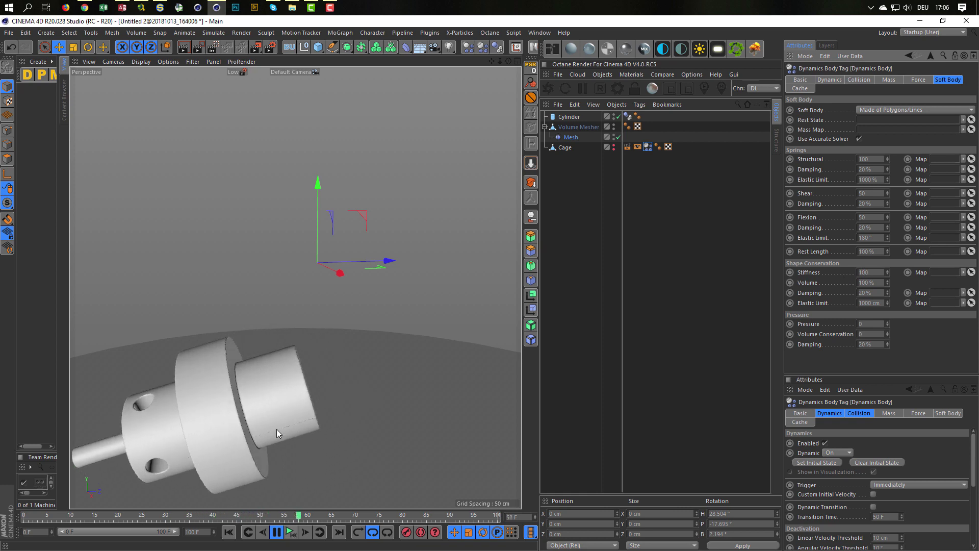
pyautogui.click(287, 533)
pyautogui.click(290, 532)
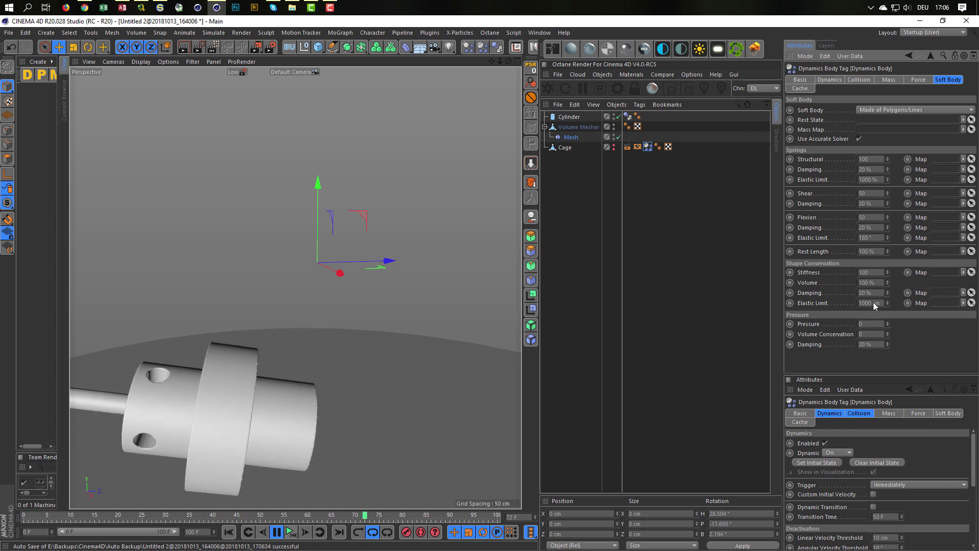
# Step: Lower Stiffness to 20, set Pressure to 20, and rewind the simulation
pyautogui.click(864, 273)
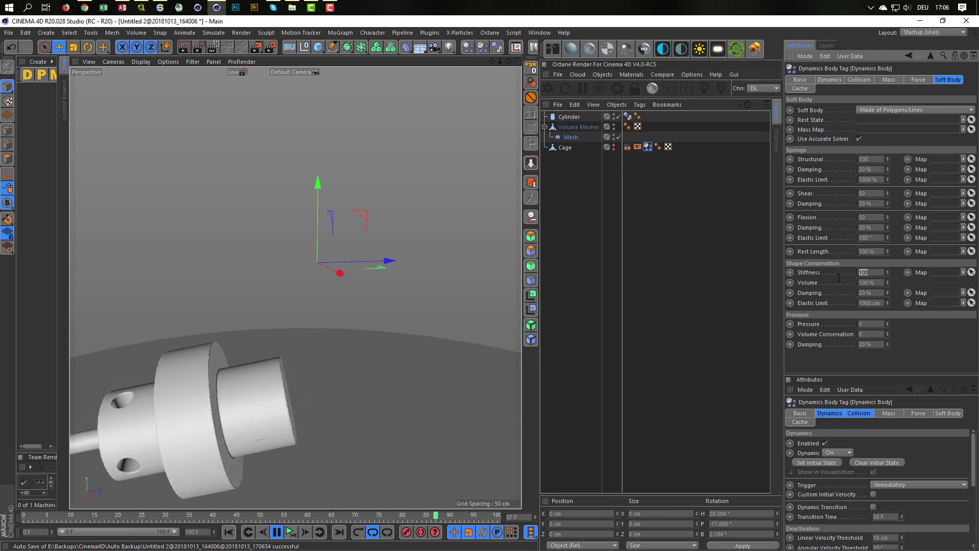
pyautogui.write('20')
pyautogui.press('Return')
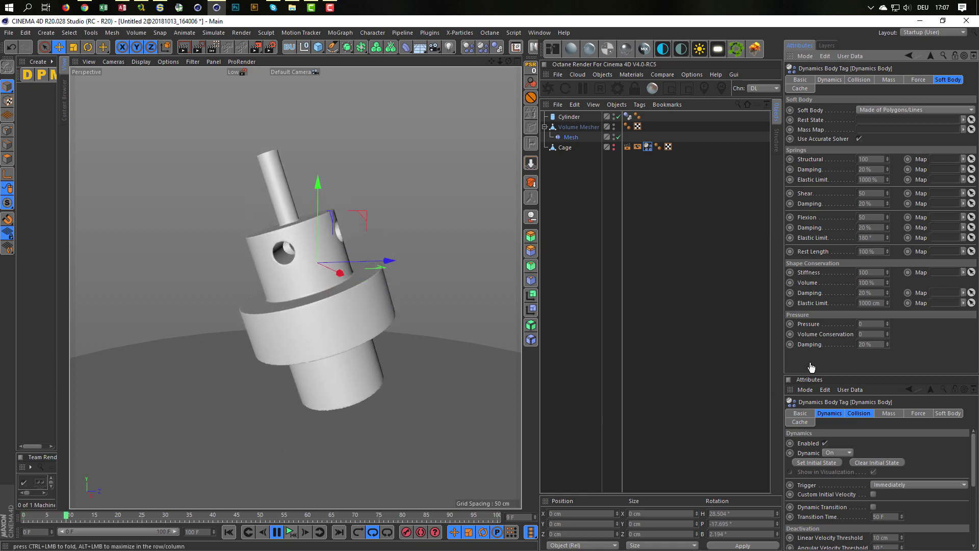
pyautogui.click(865, 324)
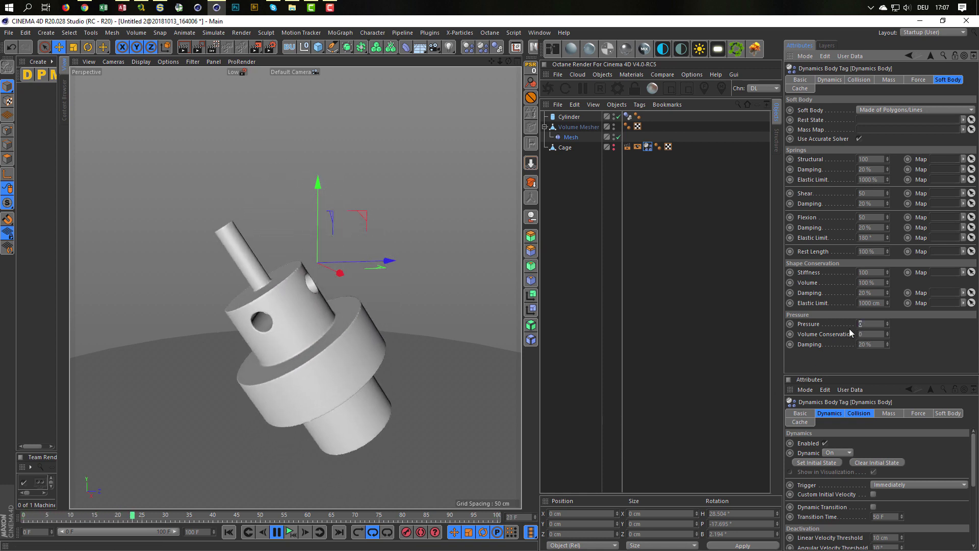
pyautogui.write('20')
pyautogui.press('Return')
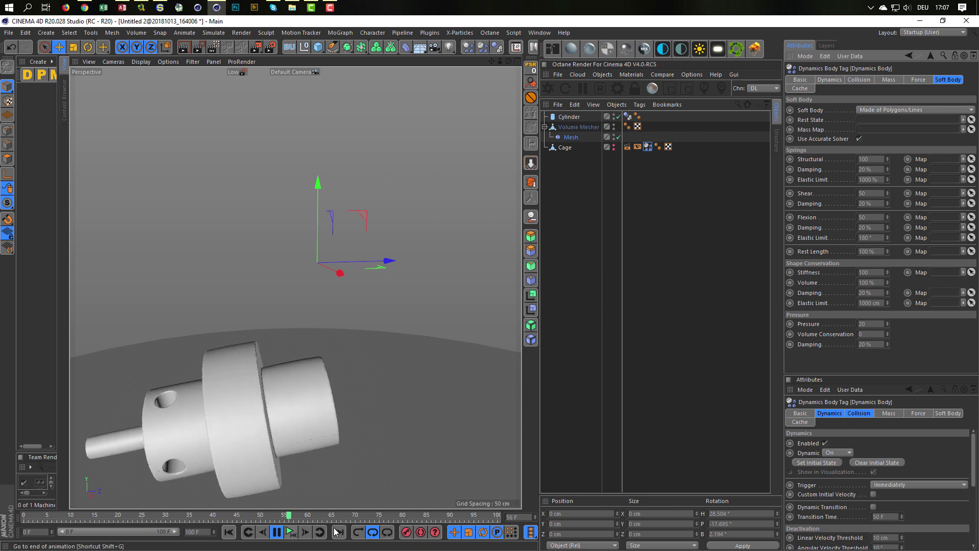
pyautogui.click(295, 533)
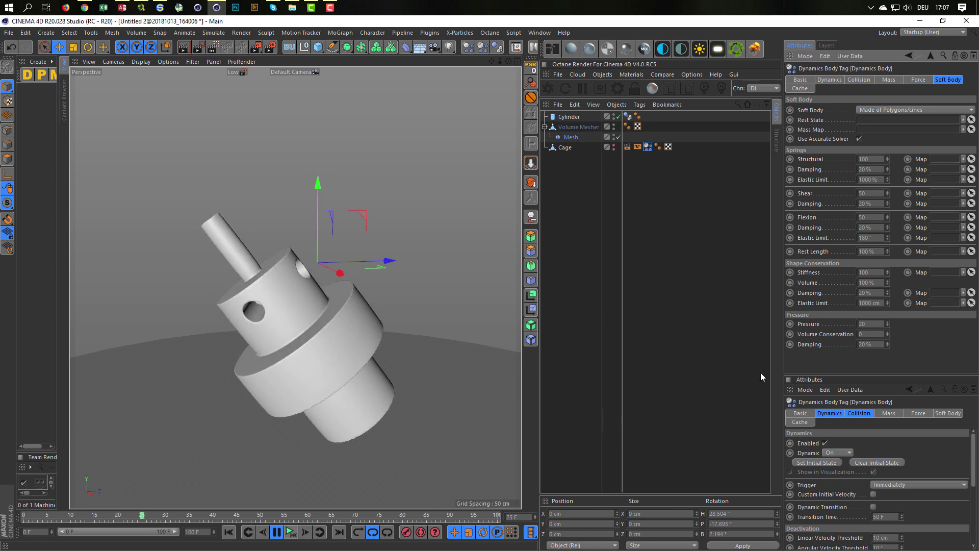
# Step: Raise the soft body's Pressure to 100
pyautogui.click(865, 324)
pyautogui.write('100')
pyautogui.press('Return')
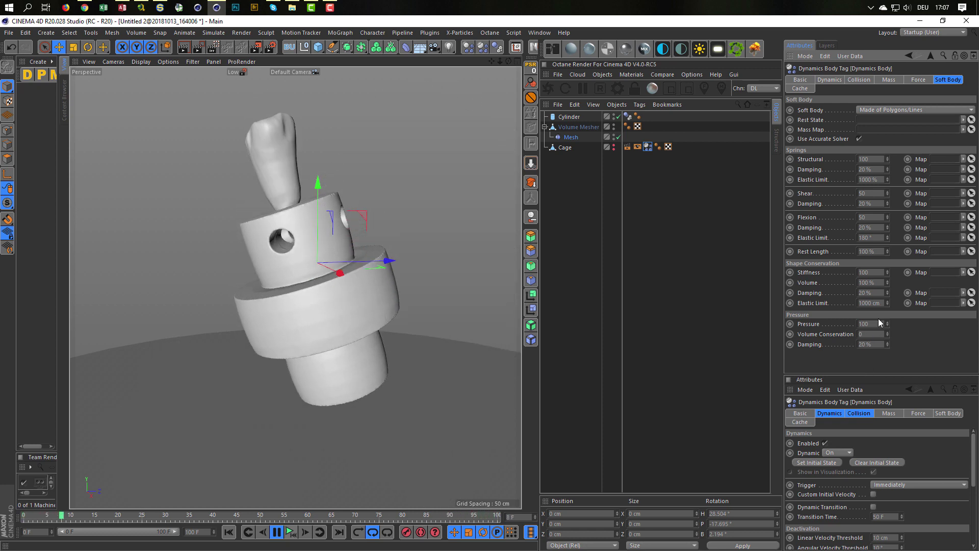
# Step: Set Pressure to 50 and Volume Conservation to 50, then rewind the simulation
pyautogui.click(877, 323)
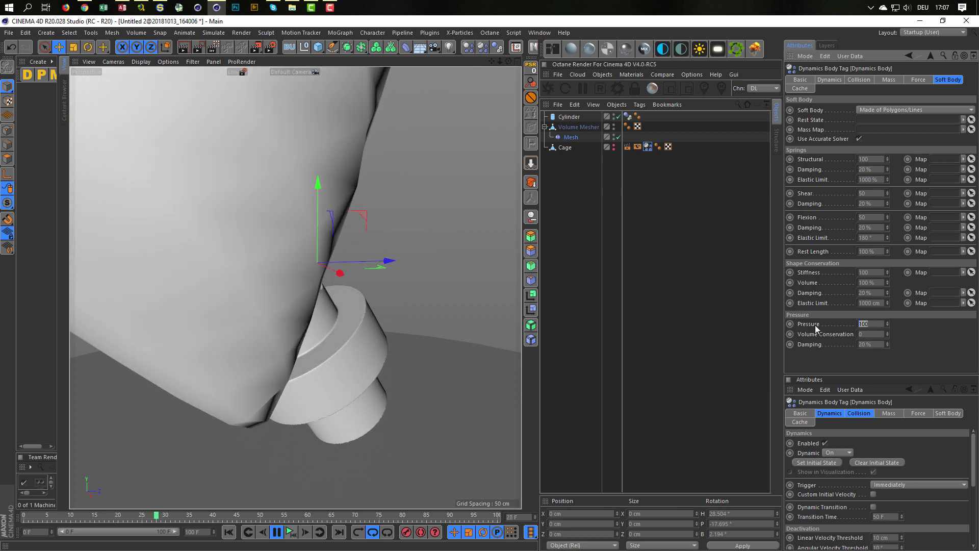
pyautogui.write('50')
pyautogui.press('Return')
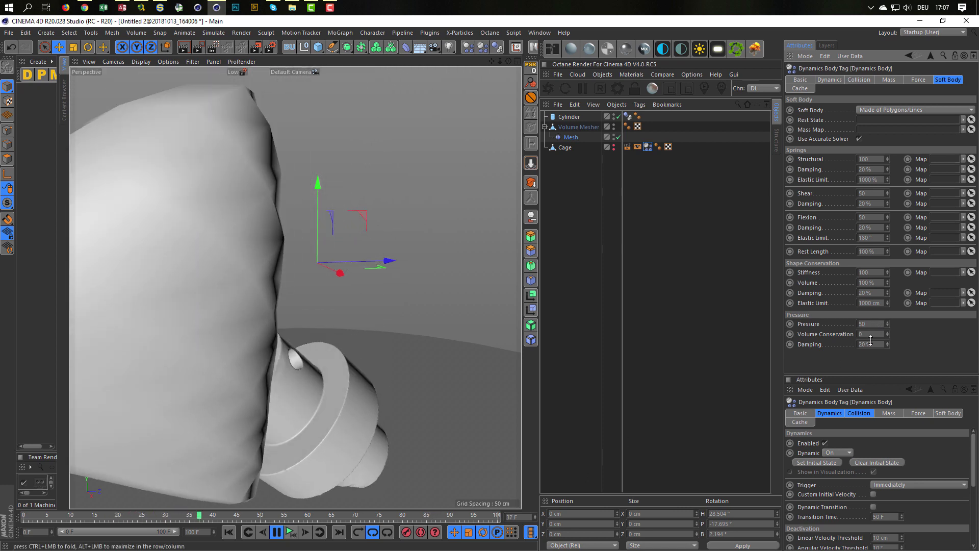
pyautogui.click(867, 334)
pyautogui.write('50')
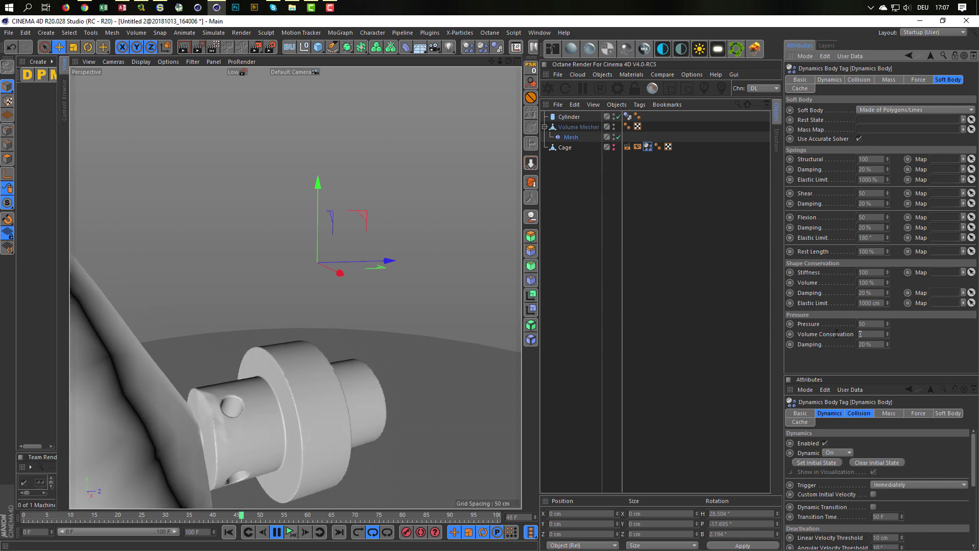
pyautogui.press('Return')
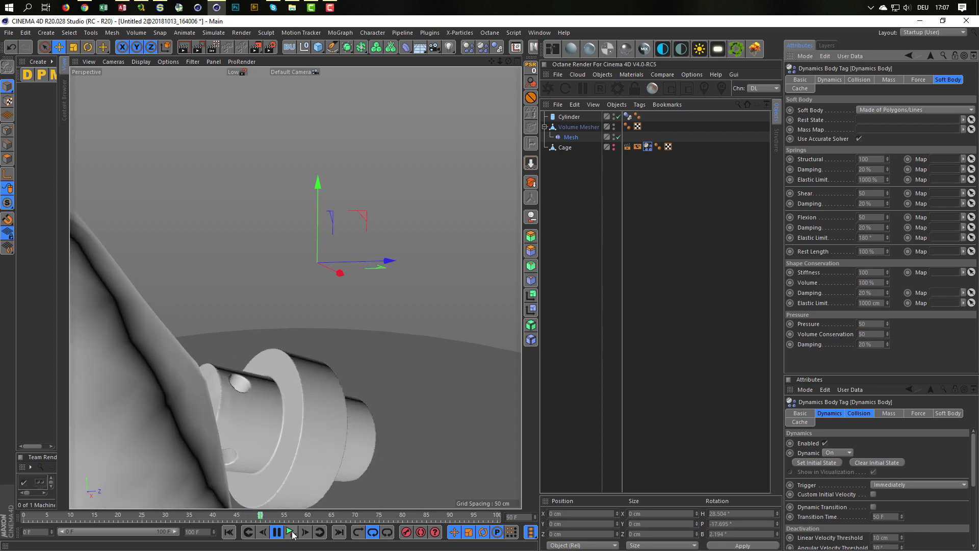
pyautogui.click(291, 533)
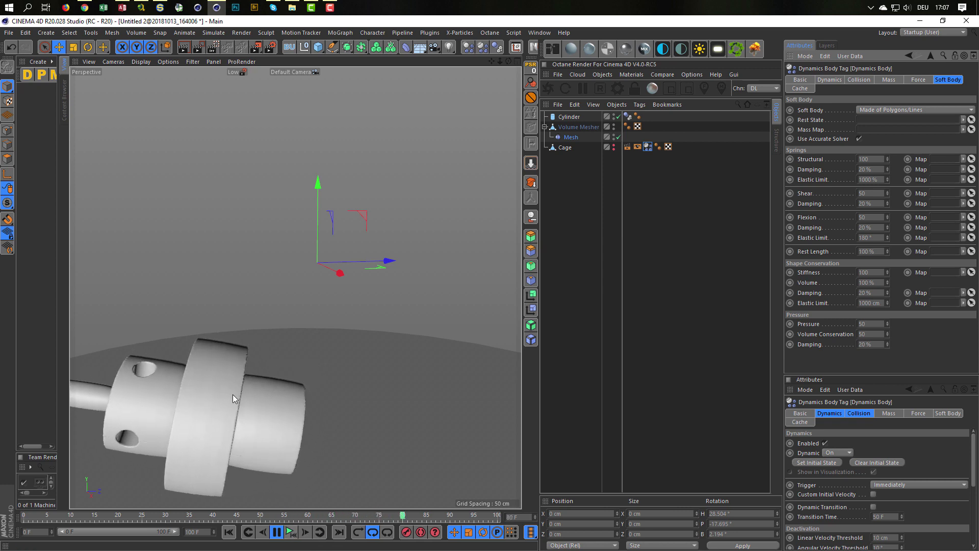
# Step: Try Pressure 70, then set Pressure to 0 and stop playback at frame 0
pyautogui.doubleClick(865, 324)
pyautogui.write('70')
pyautogui.press('Return')
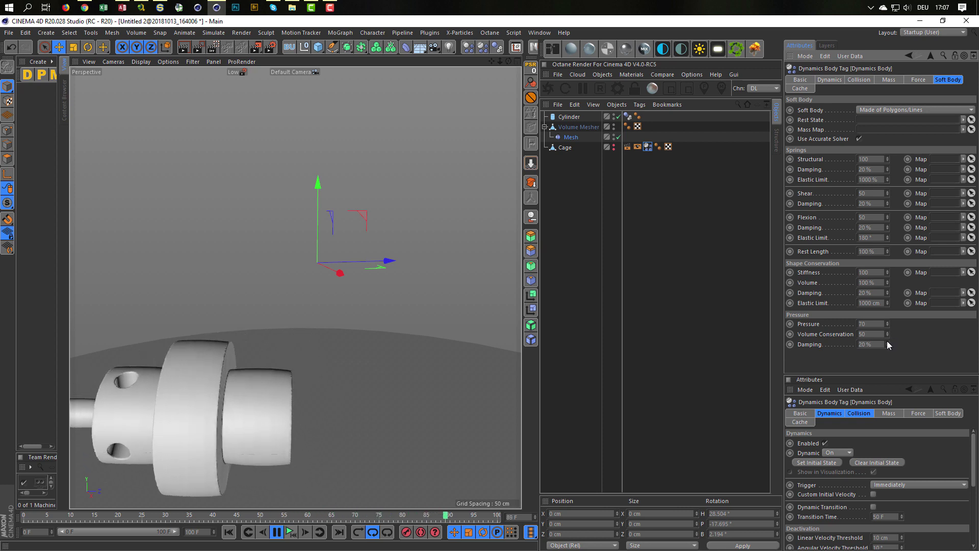
pyautogui.doubleClick(867, 324)
pyautogui.write('0')
pyautogui.press('Return')
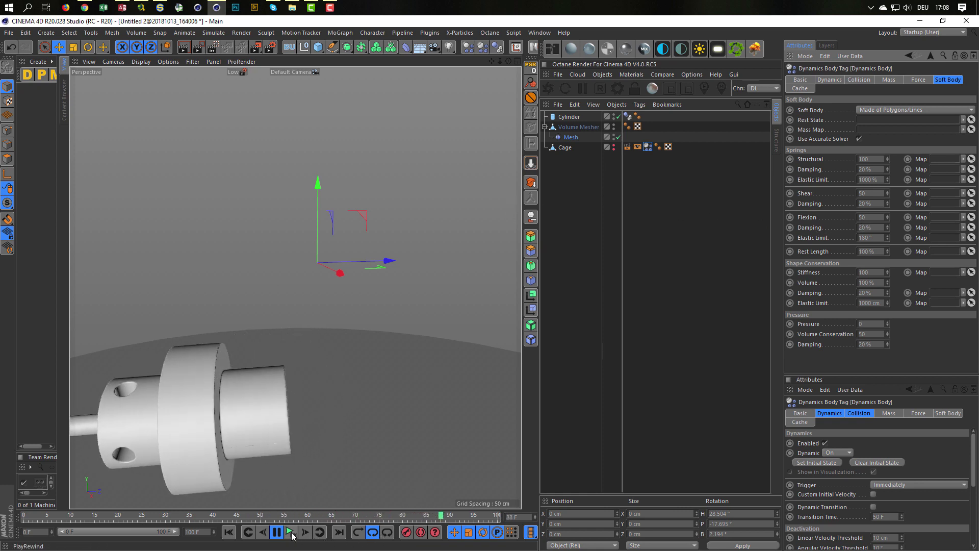
pyautogui.press('F8')
pyautogui.hotkey('shift', 'f')
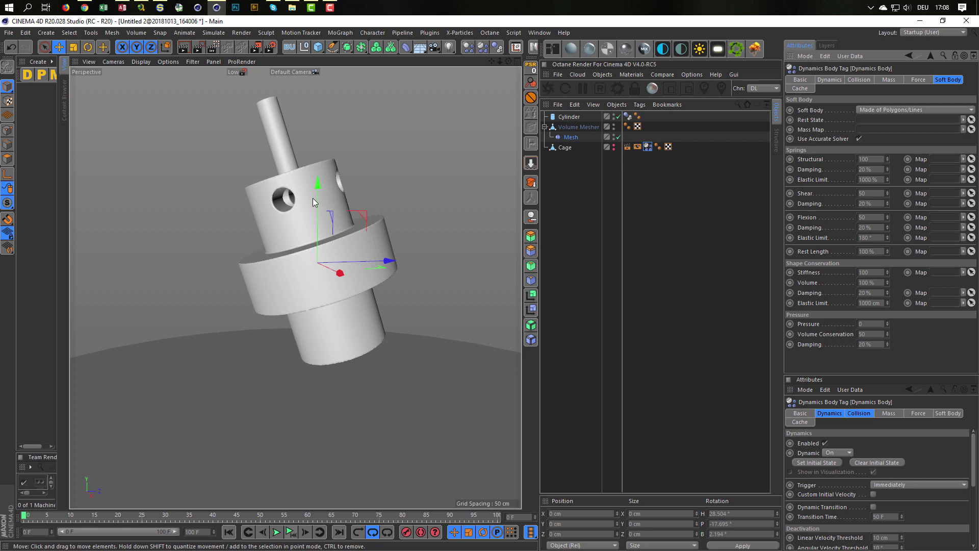
# Step: Select Volume Mesher and Cage and set their rotation to 0 so the model stands upright
pyautogui.keyDown('alt'); pyautogui.moveTo(320, 223); pyautogui.dragTo(329, 326, button='middle'); pyautogui.keyUp('alt')
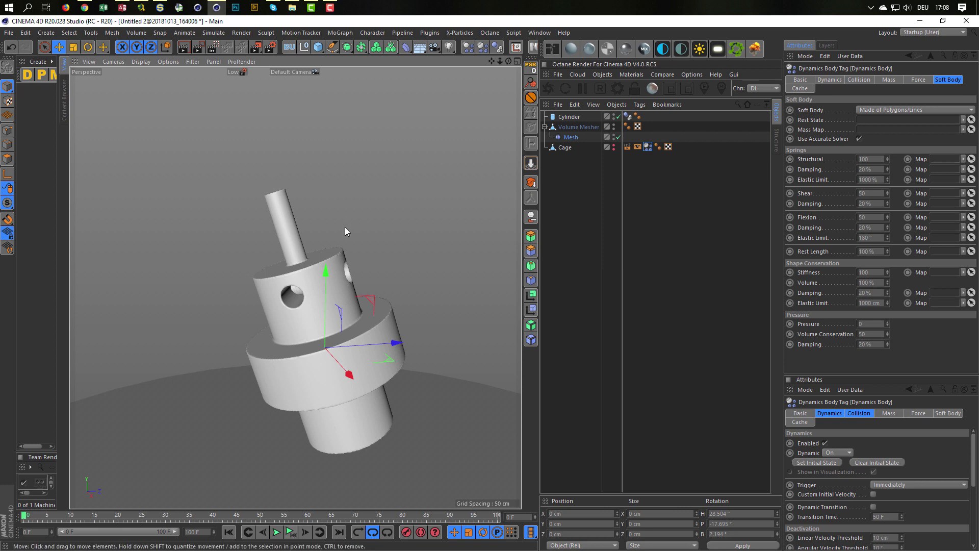
pyautogui.keyDown('ctrl'); pyautogui.click(563, 148); pyautogui.keyUp('ctrl')
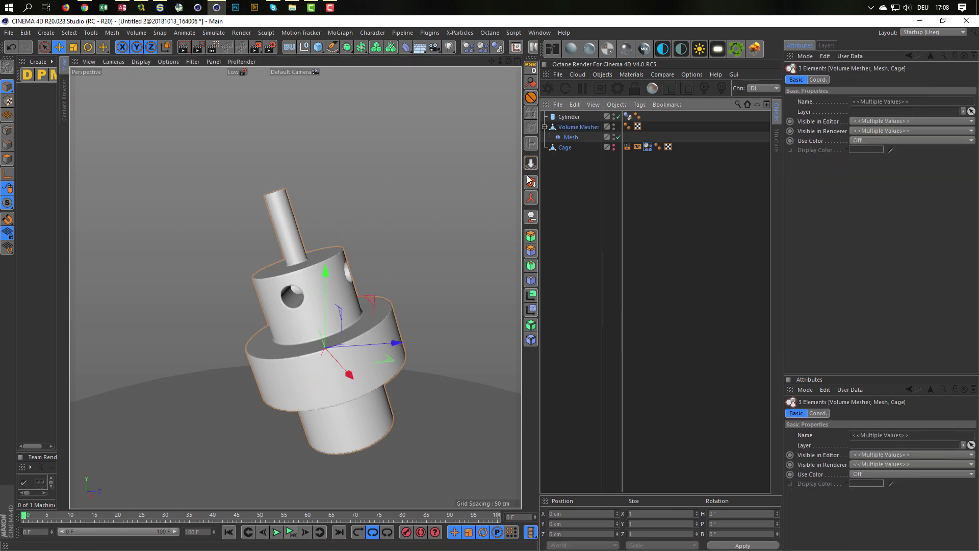
pyautogui.keyDown('ctrl'); pyautogui.click(571, 137); pyautogui.keyUp('ctrl')
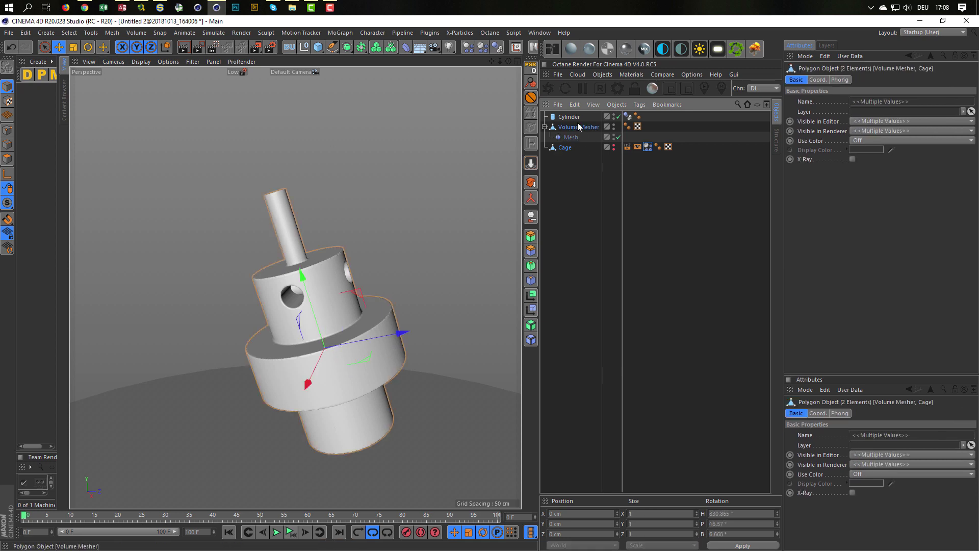
pyautogui.click(744, 516)
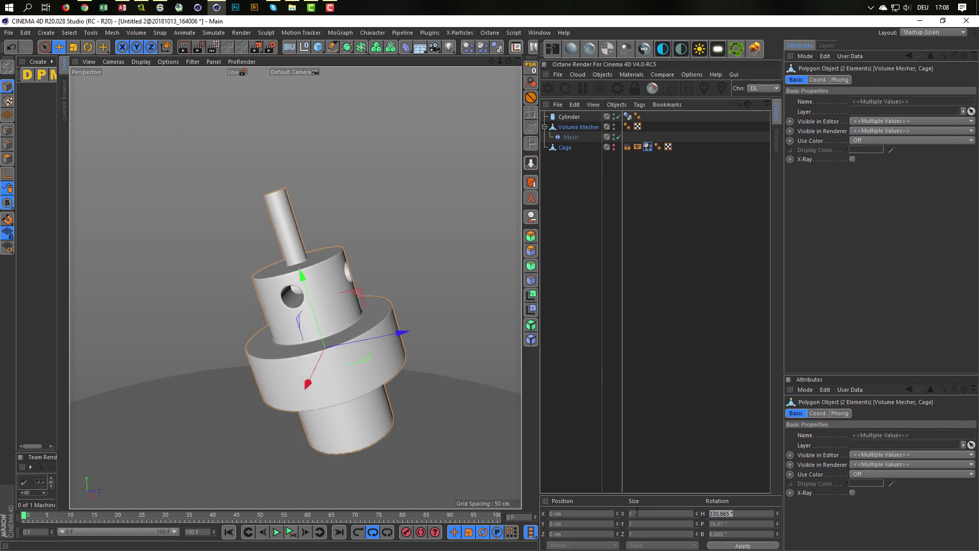
pyautogui.write('0')
pyautogui.press('Return')
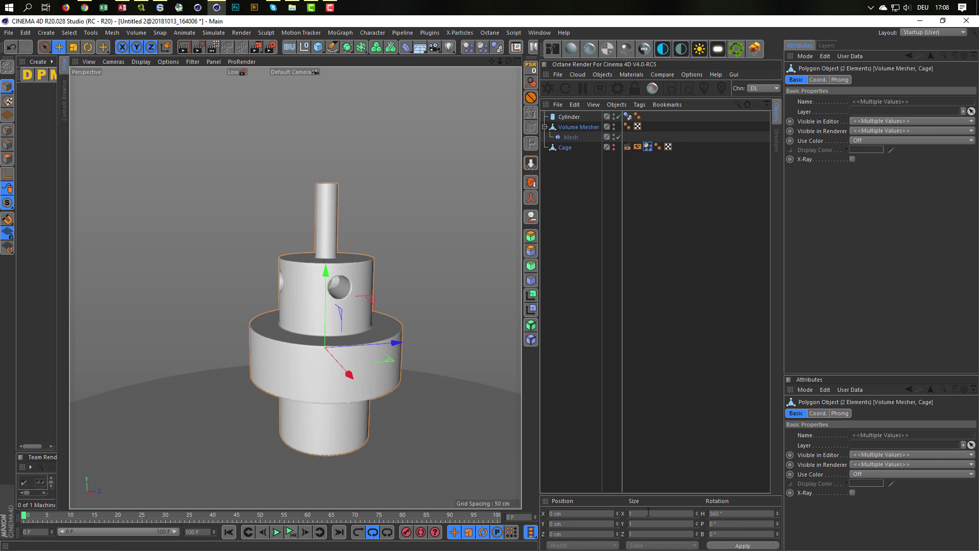
pyautogui.keyDown('alt'); pyautogui.moveTo(339, 229); pyautogui.dragTo(306, 285, button='middle'); pyautogui.keyUp('alt')
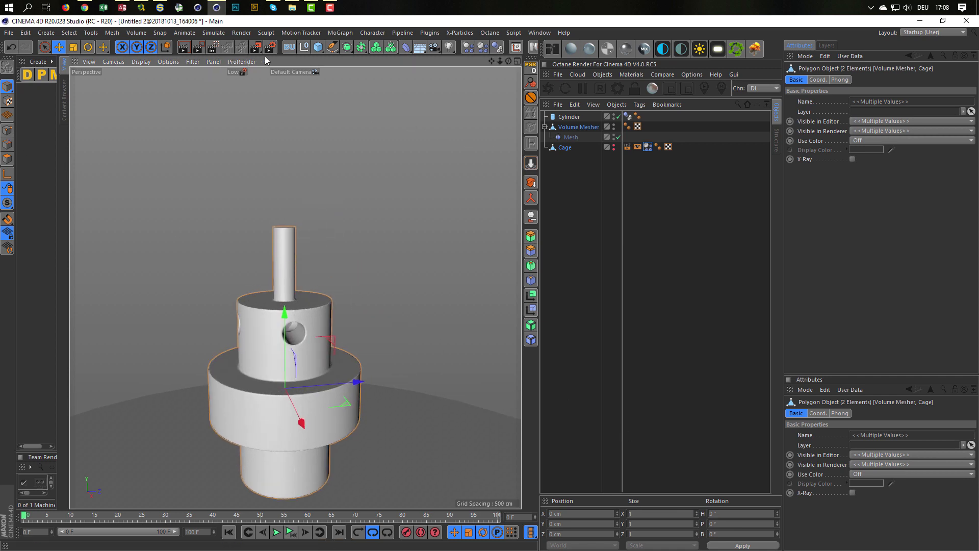
pyautogui.click(321, 48)
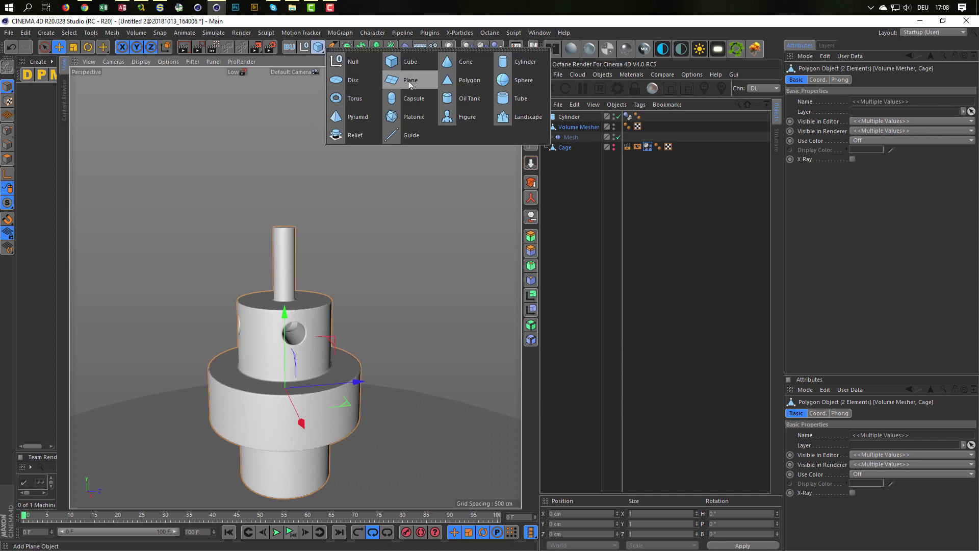
# Step: Add a torus, raise it above the model and scale it down to about 63.8 cm
pyautogui.click(356, 99)
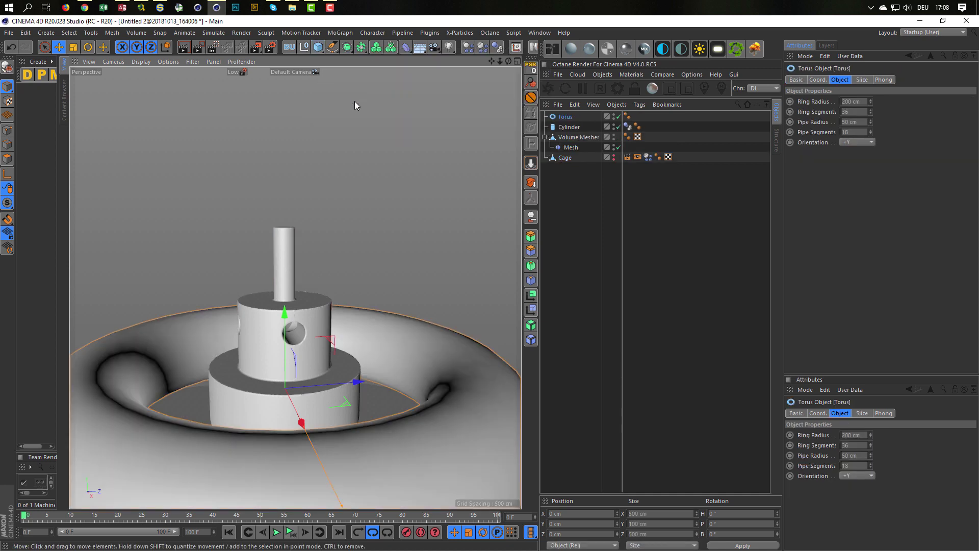
pyautogui.press('e')
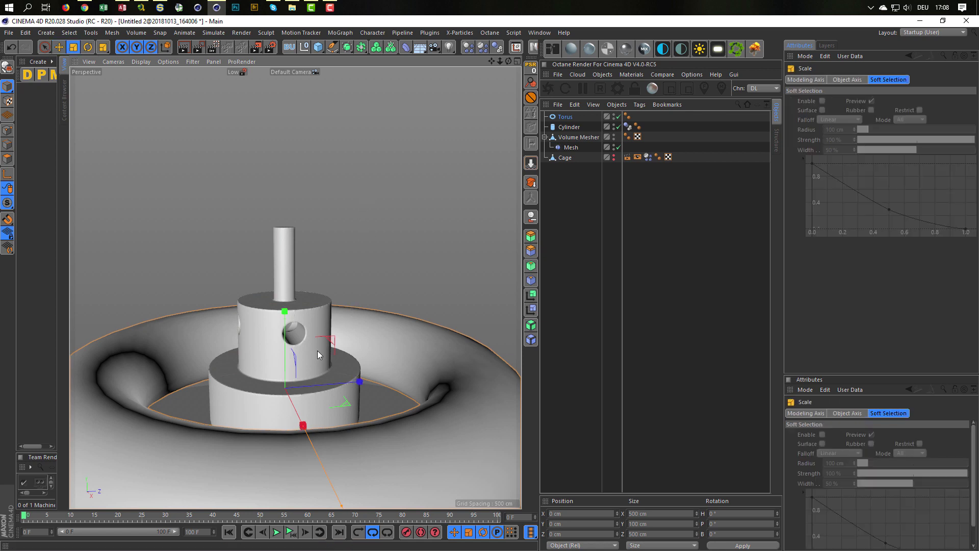
pyautogui.moveTo(283, 323); pyautogui.dragTo(290, 122)
pyautogui.press('t')
pyautogui.moveTo(345, 348); pyautogui.dragTo(184, 408)
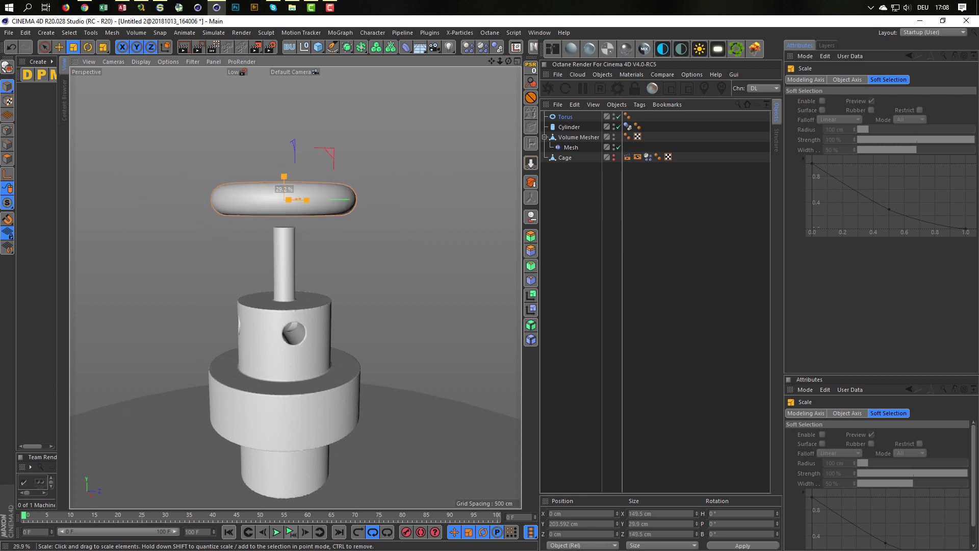
pyautogui.moveTo(384, 242)
pyautogui.mouseDown()
pyautogui.moveTo(232, 256)
pyautogui.moveTo(306, 272)
pyautogui.moveTo(308, 295)
pyautogui.mouseUp()
# Step: Lower the torus onto the top of the rod and adjust its height
pyautogui.press('e')
pyautogui.moveTo(291, 206); pyautogui.dragTo(289, 238)
pyautogui.scroll(5, 317, 309)
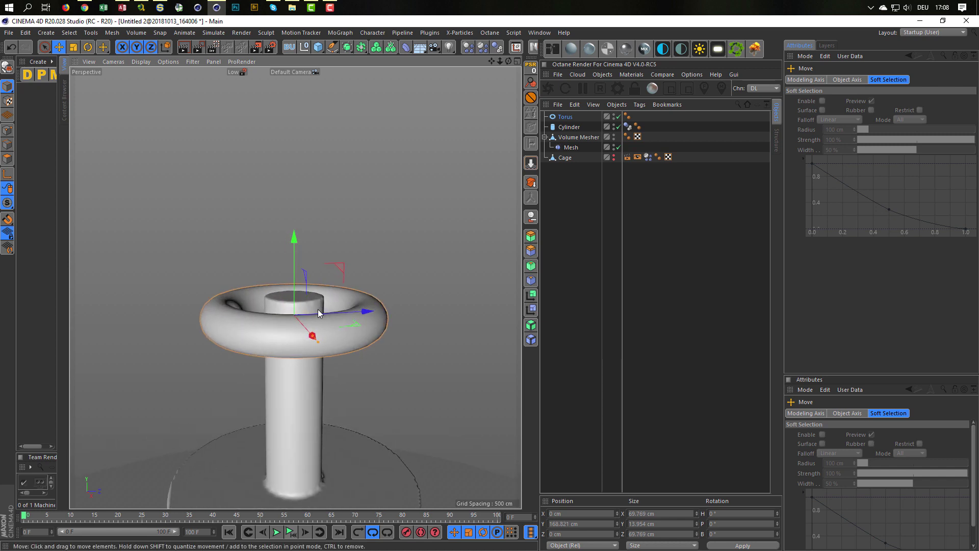
pyautogui.scroll(2, 360, 287)
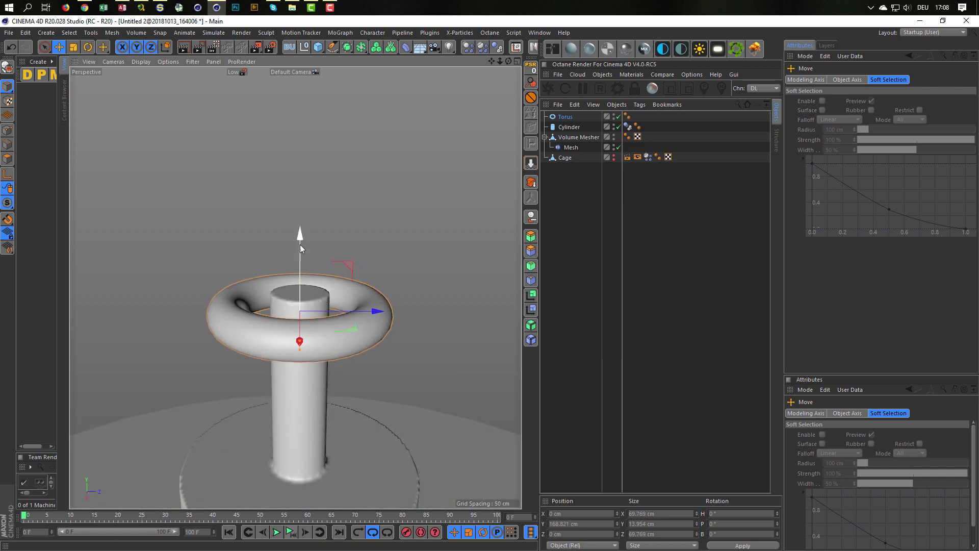
pyautogui.moveTo(295, 227); pyautogui.dragTo(304, 203)
pyautogui.hotkey('ctrl', 'z')
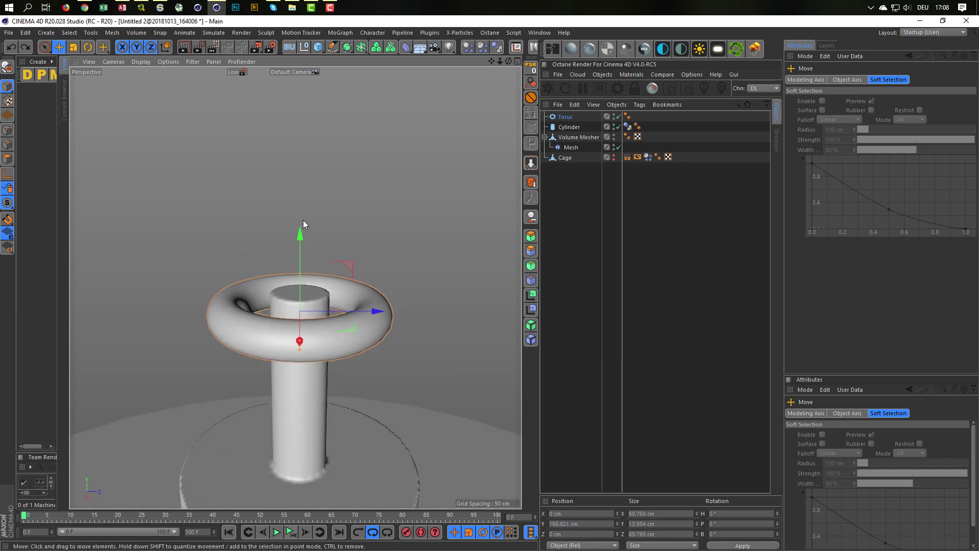
pyautogui.moveTo(299, 237); pyautogui.dragTo(308, 208)
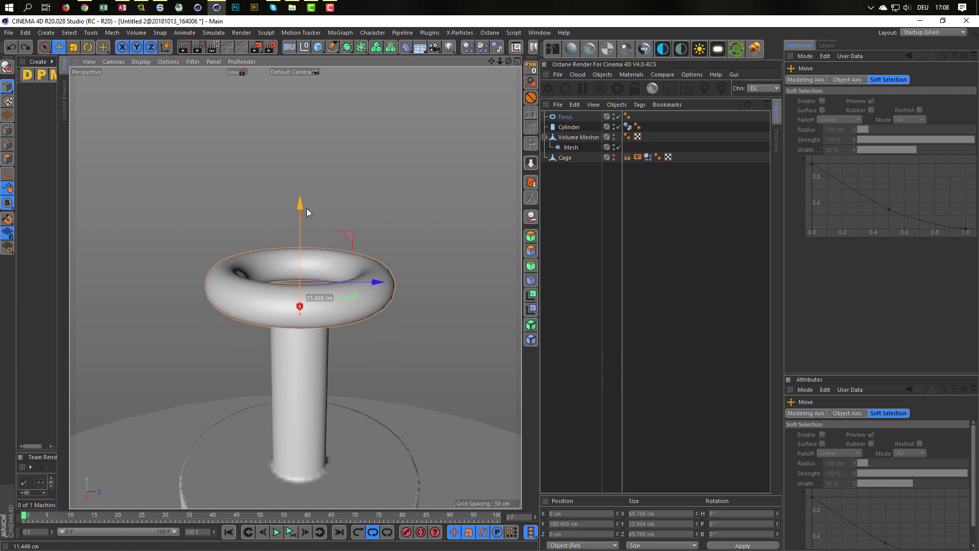
# Step: Delete the Cage's display tag and select the Cage in polygon mode
pyautogui.click(613, 160)
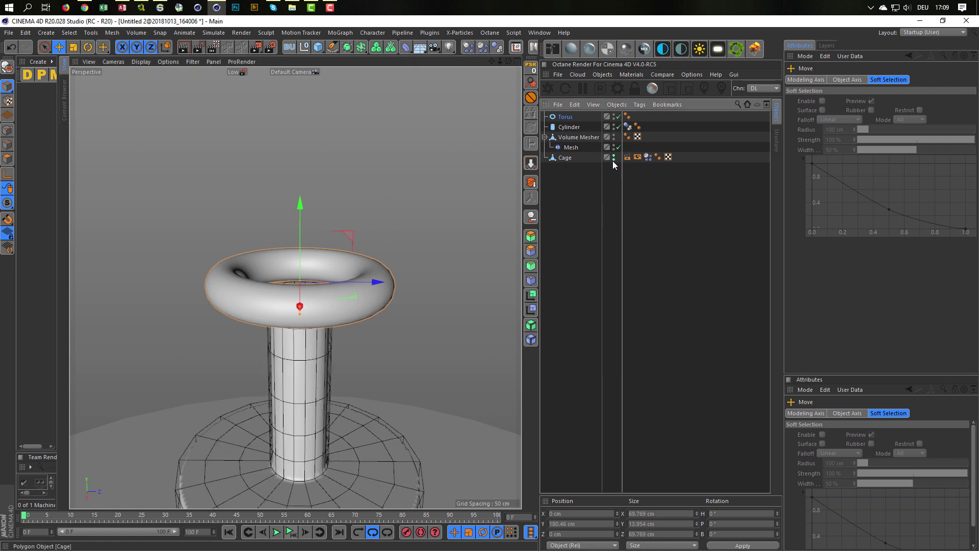
pyautogui.click(622, 158)
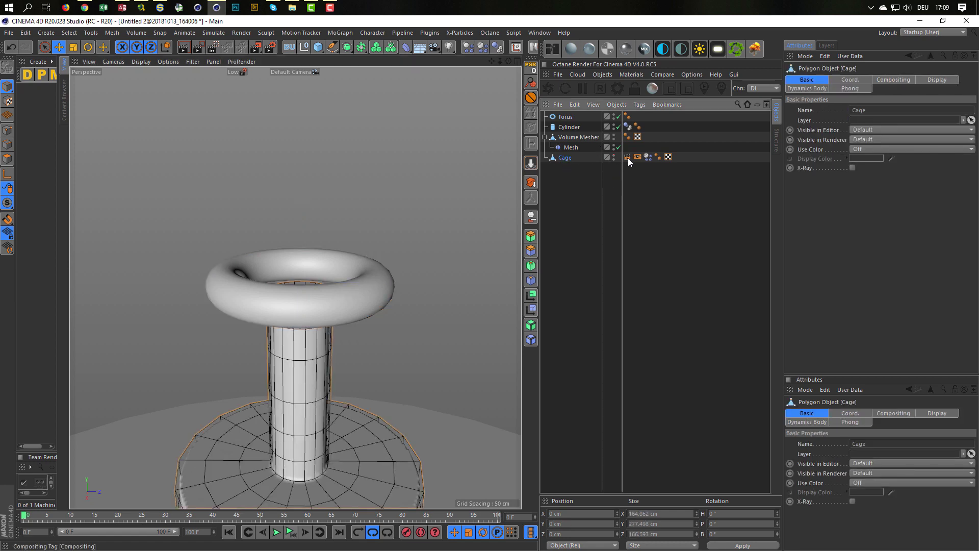
pyautogui.click(638, 157)
pyautogui.press('Delete')
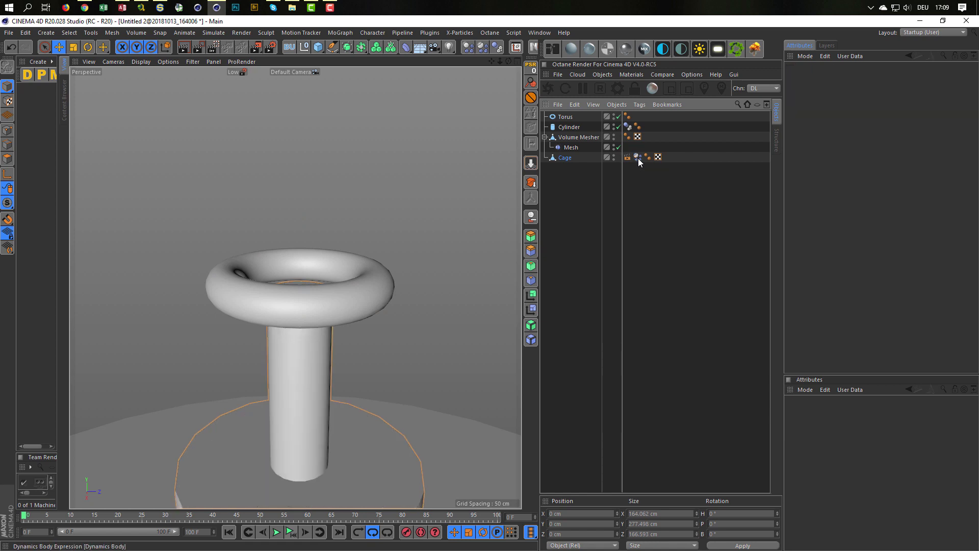
pyautogui.click(565, 158)
pyautogui.click(8, 159)
# Step: Select and delete the Cage's top cap polygons, then undo back to the cap selection
pyautogui.scroll(5, 281, 251)
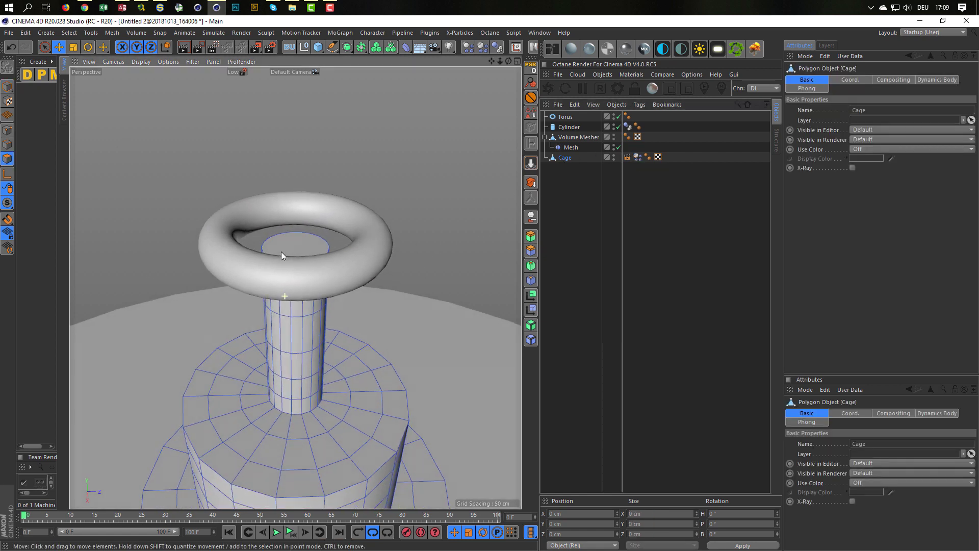
pyautogui.click(294, 245)
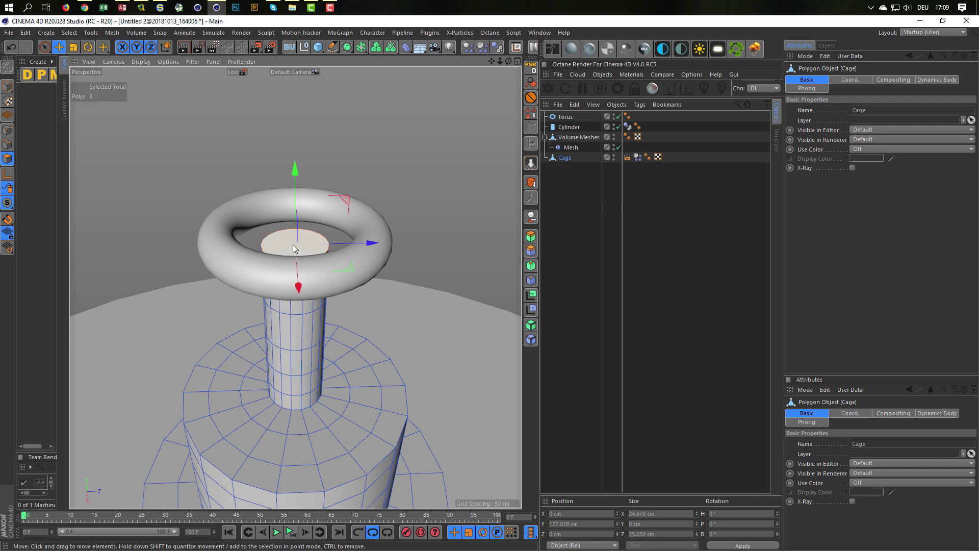
pyautogui.press('Delete')
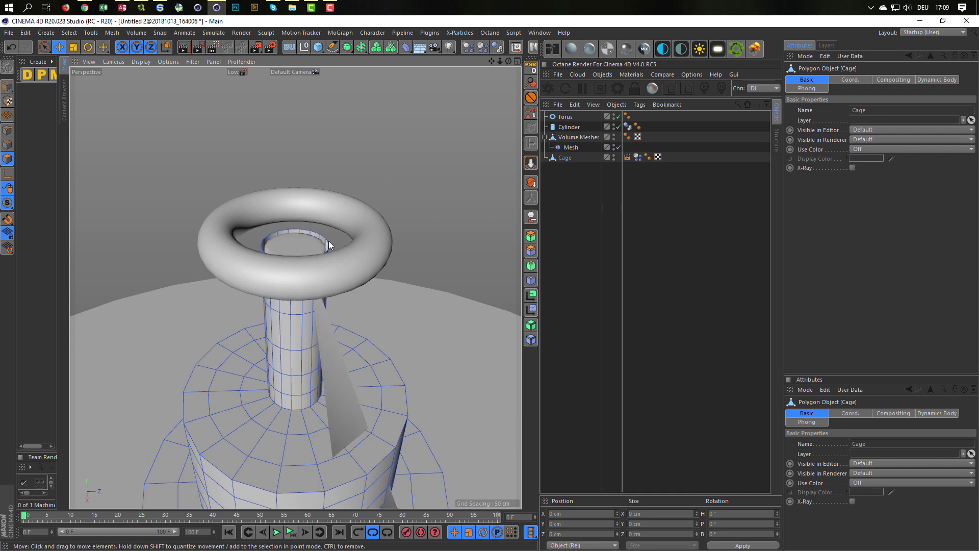
pyautogui.hotkey('ctrl', 'a')
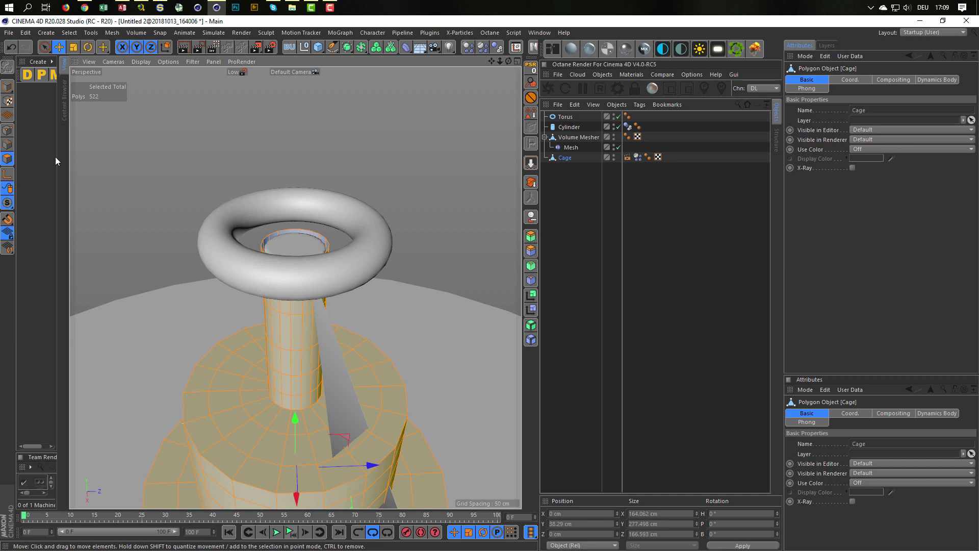
pyautogui.keyDown('alt'); pyautogui.moveTo(219, 276); pyautogui.dragTo(344, 359); pyautogui.keyUp('alt')
pyautogui.click(348, 376)
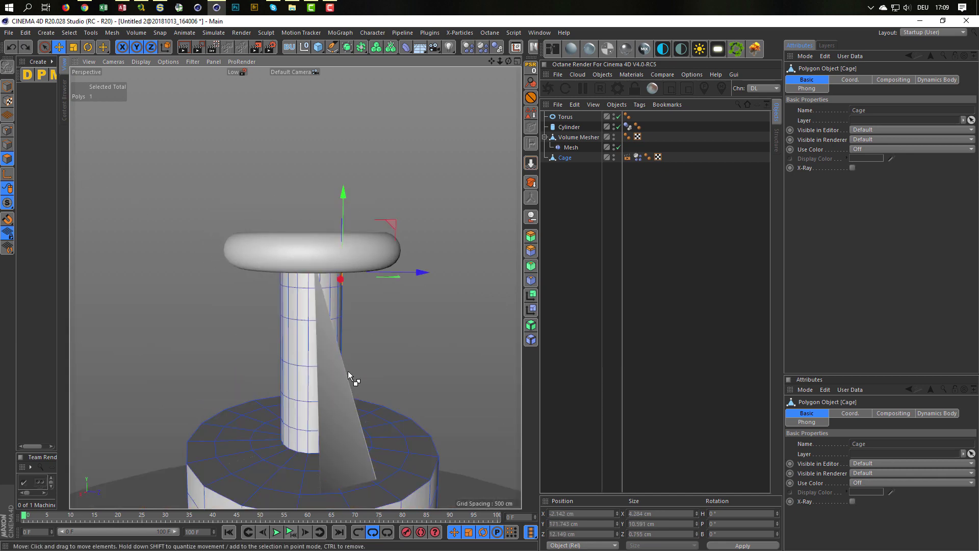
pyautogui.hotkey('ctrl', 'z')
pyautogui.hotkey('ctrl', 'z')
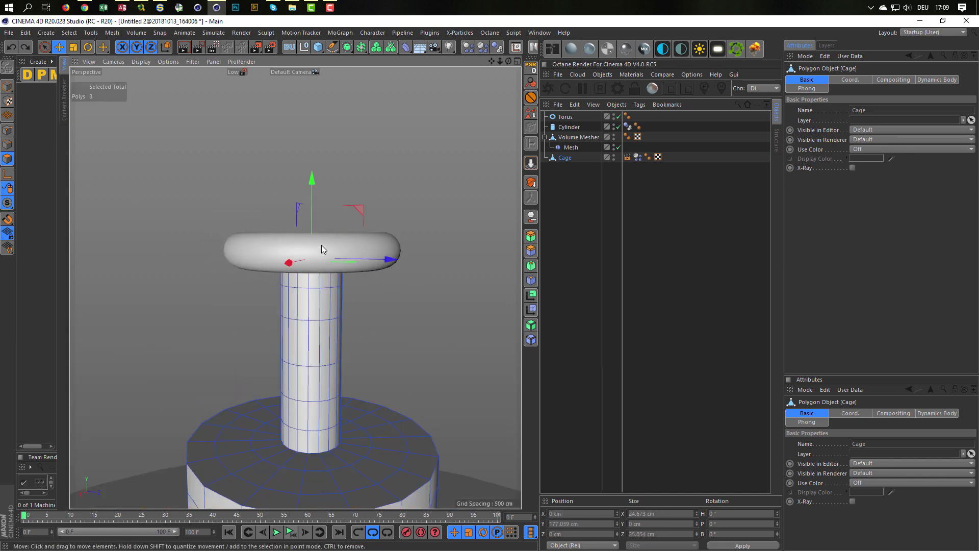
# Step: Delete the cap polygons again, view from a distance, then undo the deletion
pyautogui.keyDown('alt'); pyautogui.moveTo(322, 249); pyautogui.dragTo(294, 173); pyautogui.keyUp('alt')
pyautogui.press('9')
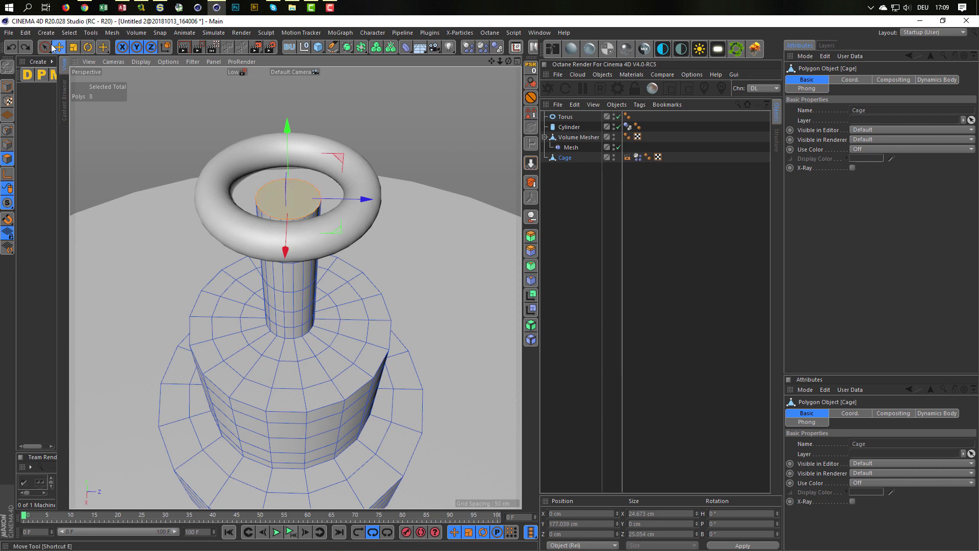
pyautogui.press('Delete')
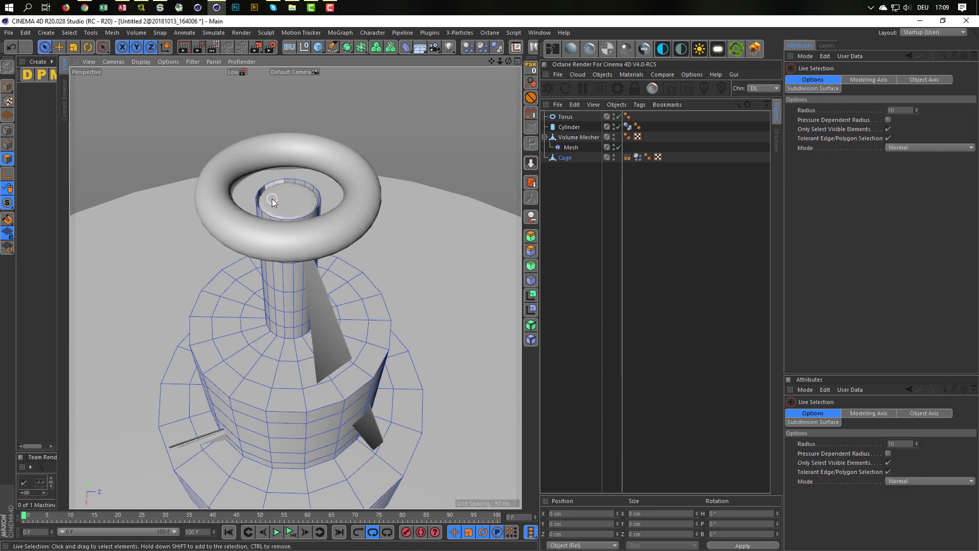
pyautogui.moveTo(294, 195)
pyautogui.keyDown('alt'); pyautogui.mouseDown()
pyautogui.moveTo(193, 435)
pyautogui.moveTo(284, 279)
pyautogui.moveTo(295, 310)
pyautogui.moveTo(284, 241)
pyautogui.moveTo(280, 290)
pyautogui.moveTo(225, 262)
pyautogui.mouseUp(); pyautogui.keyUp('alt')
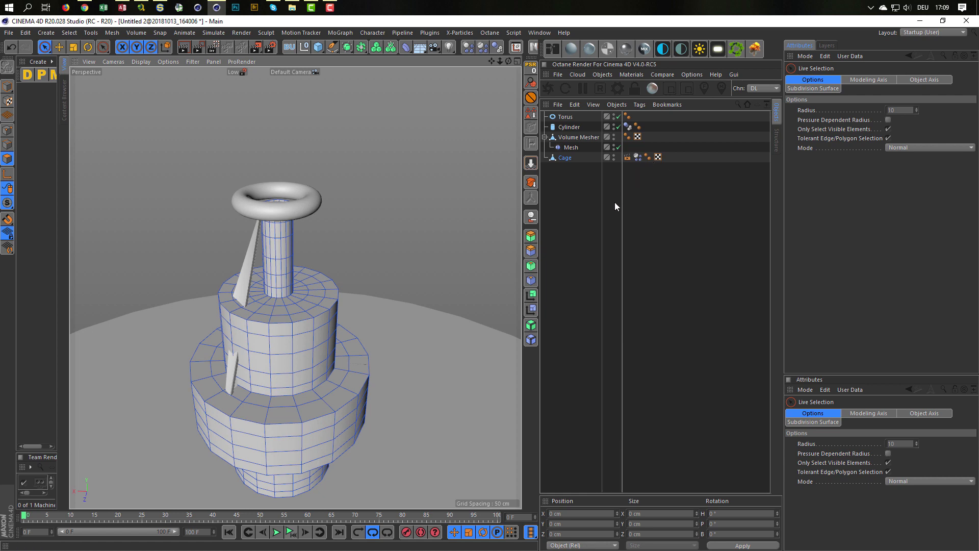
pyautogui.hotkey('ctrl', 'z')
# Step: Select the Cage's Dynamics Body tag and view its Basic and Dynamics settings
pyautogui.click(639, 158)
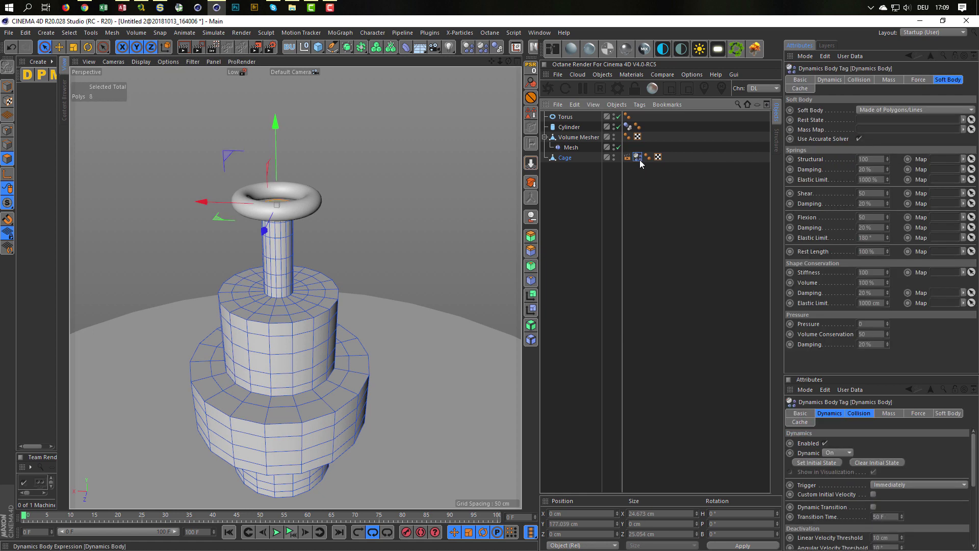
pyautogui.click(800, 80)
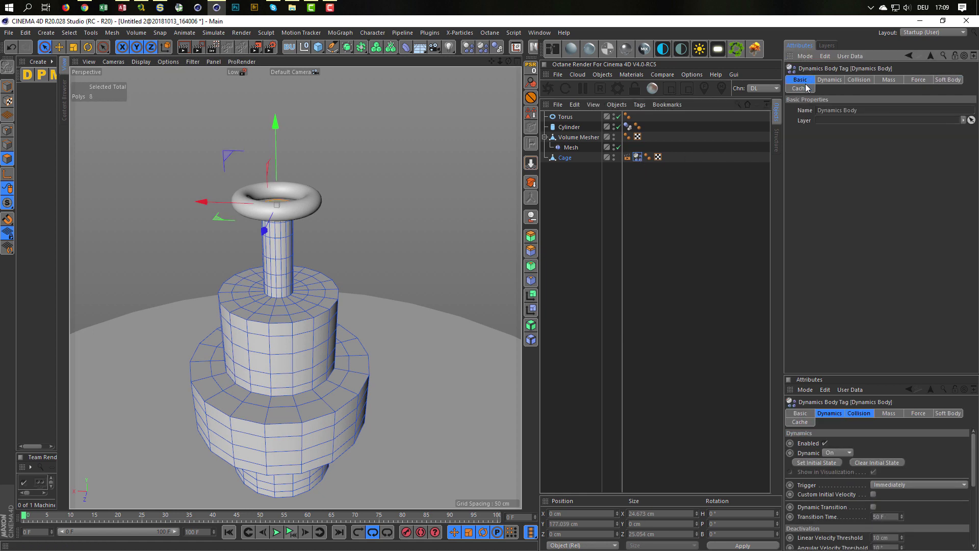
pyautogui.click(828, 80)
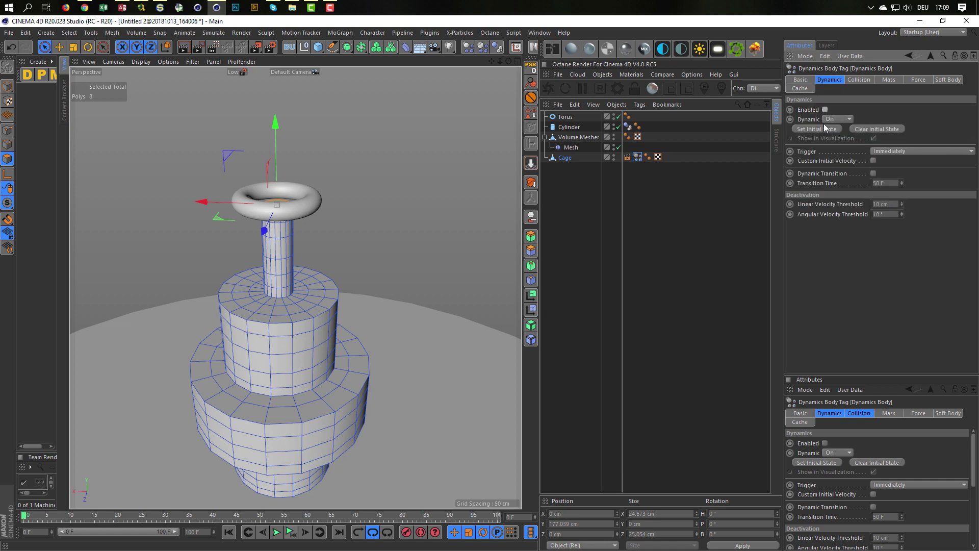
pyautogui.keyDown('alt'); pyautogui.moveTo(282, 231); pyautogui.dragTo(322, 322, button='middle'); pyautogui.keyUp('alt')
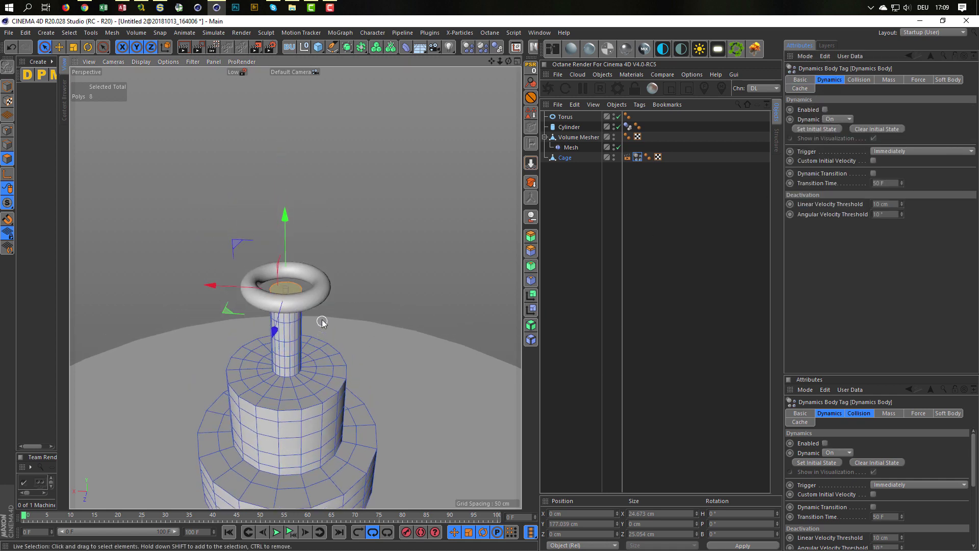
# Step: Reselect the cap polygons and scale them up to about 297%
pyautogui.click(340, 292)
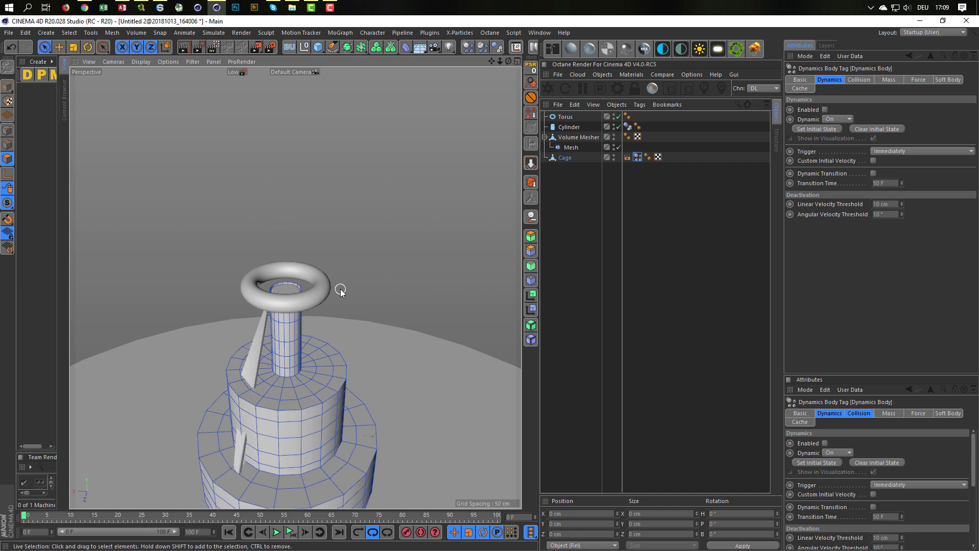
pyautogui.hotkey('ctrl', 'z')
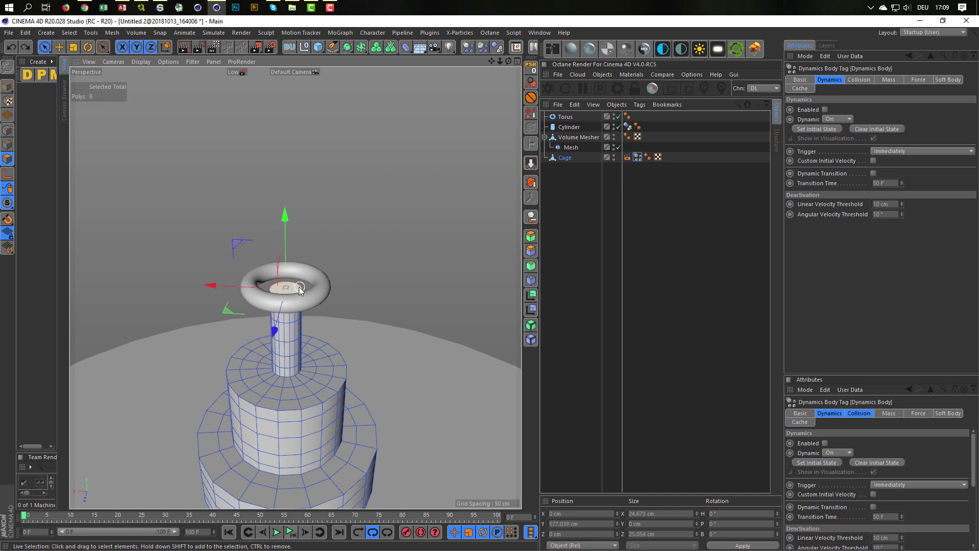
pyautogui.scroll(2, 302, 289)
pyautogui.scroll(3, 305, 287)
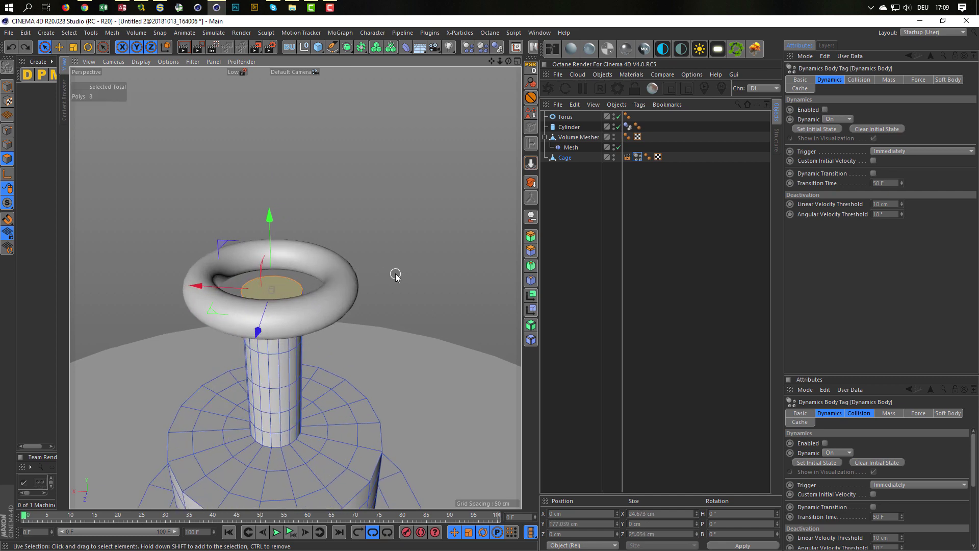
pyautogui.press('t')
pyautogui.moveTo(354, 374); pyautogui.dragTo(464, 356)
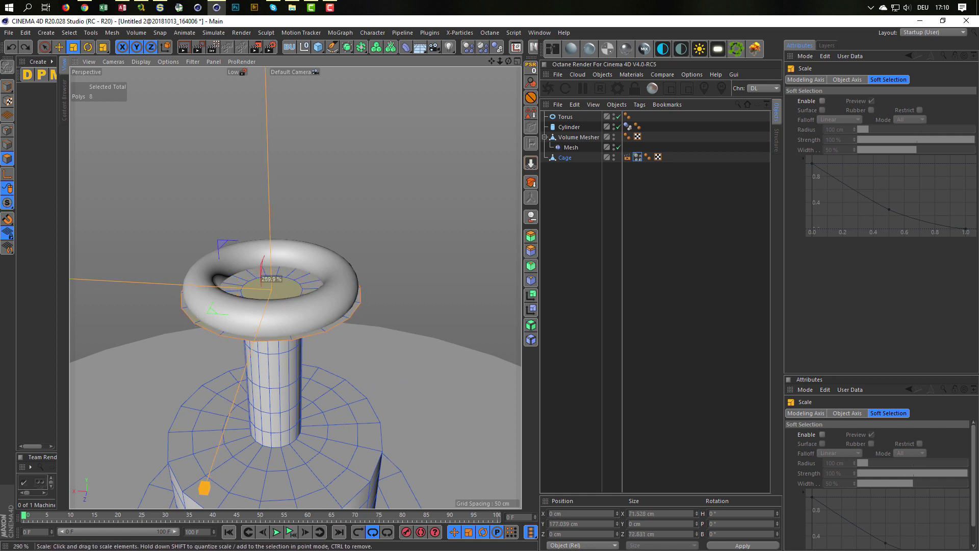
pyautogui.moveTo(200, 501); pyautogui.dragTo(201, 496)
# Step: Try raising the scaled cap polygons, then undo the move
pyautogui.press('e')
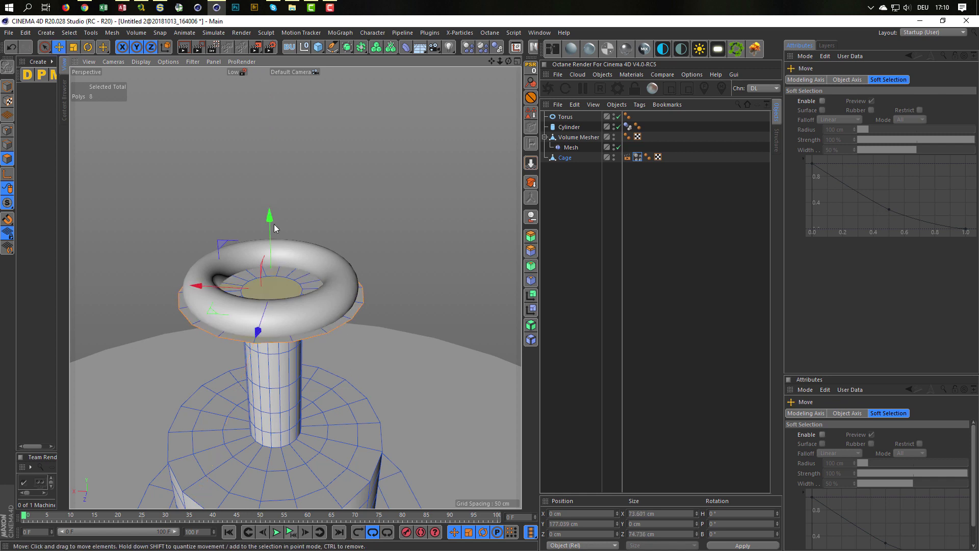
pyautogui.moveTo(271, 219); pyautogui.dragTo(267, 182)
pyautogui.moveTo(275, 261)
pyautogui.keyDown('alt'); pyautogui.mouseDown()
pyautogui.moveTo(325, 333)
pyautogui.moveTo(326, 358)
pyautogui.mouseUp(); pyautogui.keyUp('alt')
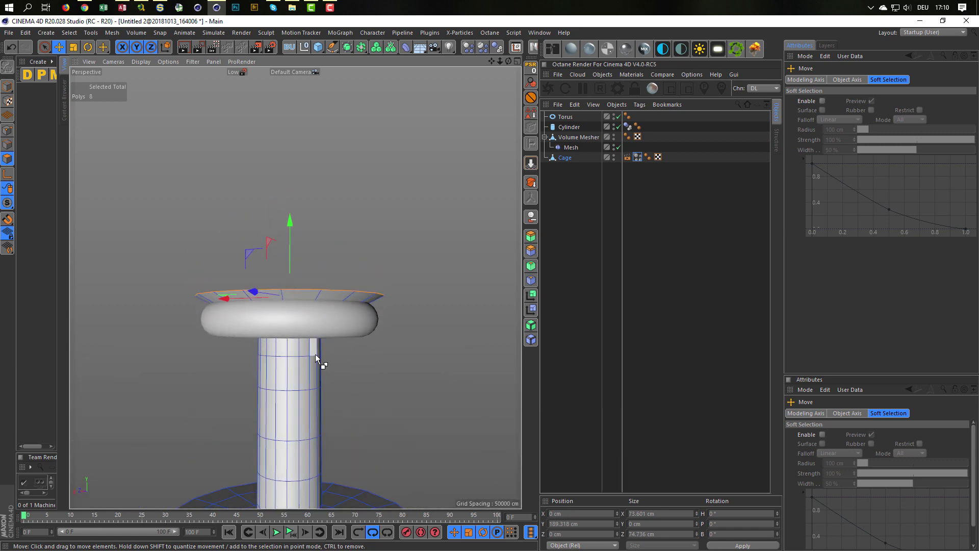
pyautogui.hotkey('ctrl', 'z')
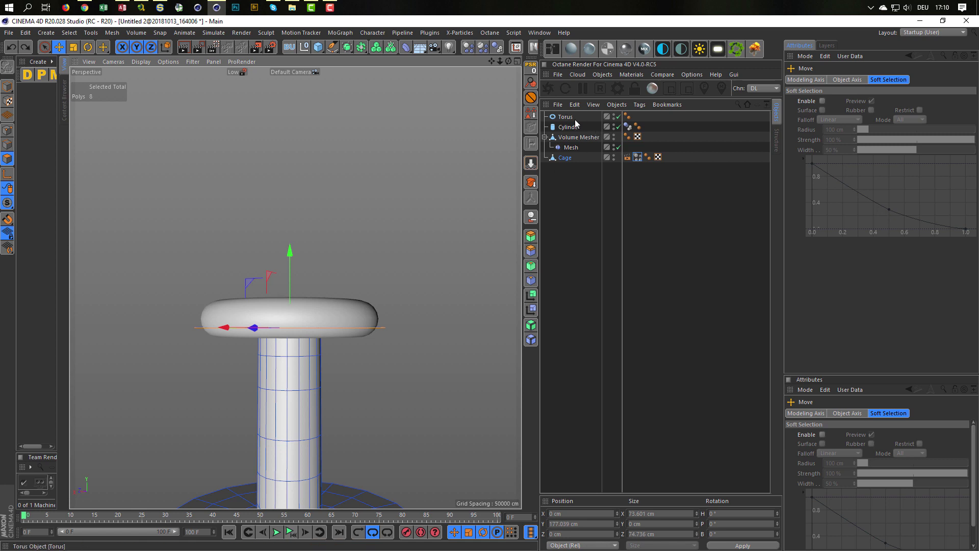
pyautogui.hotkey('ctrl', 'z')
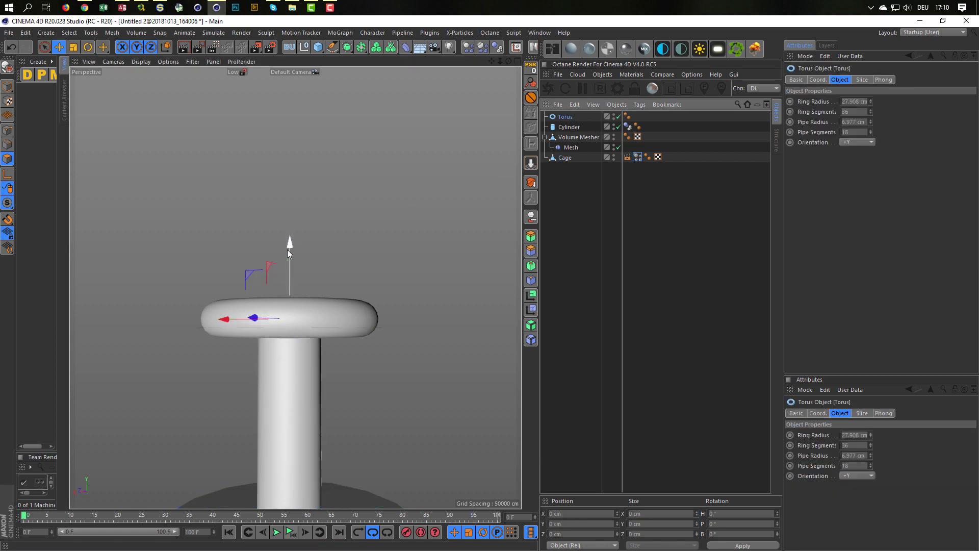
# Step: Lower the torus and cage slightly in four-view, then return to single perspective
pyautogui.middleClick(268, 372)
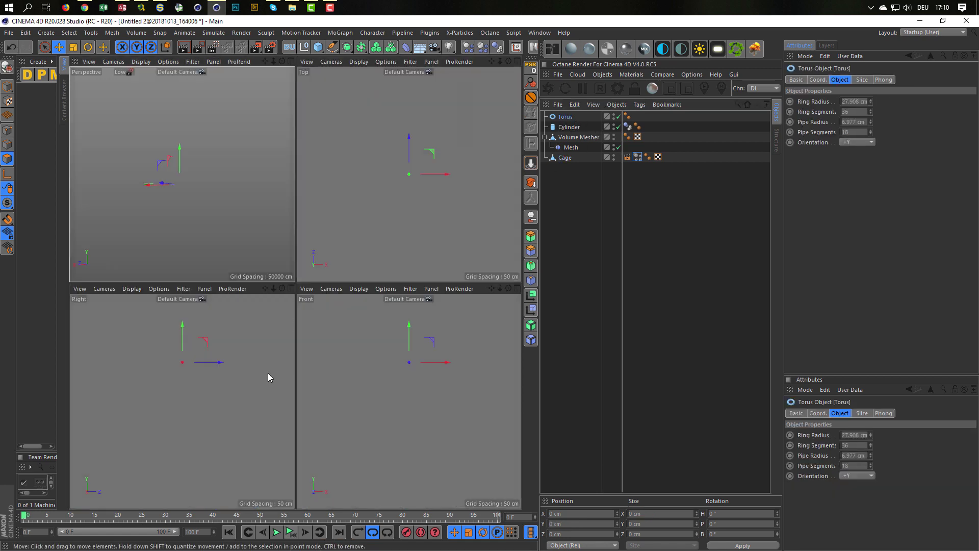
pyautogui.scroll(2, 297, 284)
pyautogui.scroll(3, 344, 283)
pyautogui.scroll(3, 322, 339)
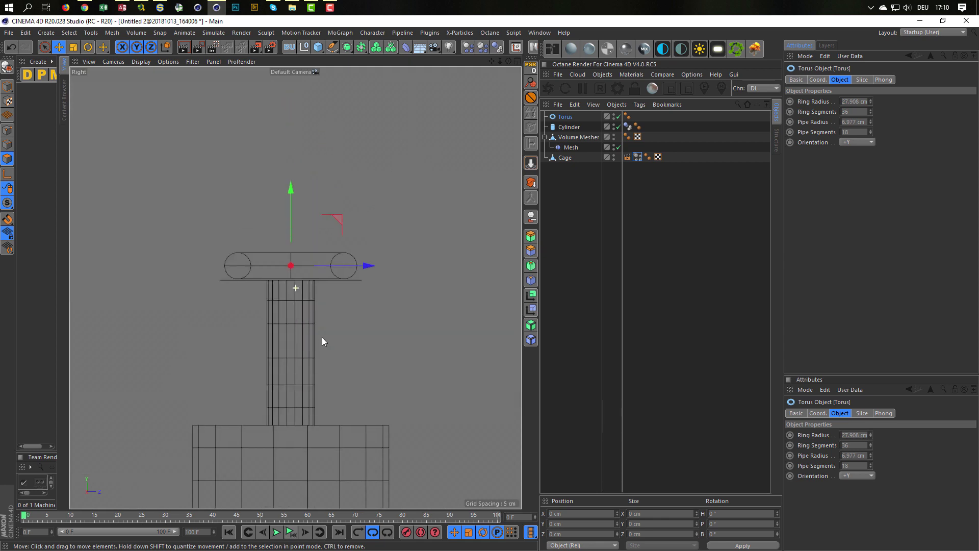
pyautogui.scroll(2, 316, 306)
pyautogui.moveTo(292, 200); pyautogui.dragTo(292, 178)
pyautogui.click(561, 156)
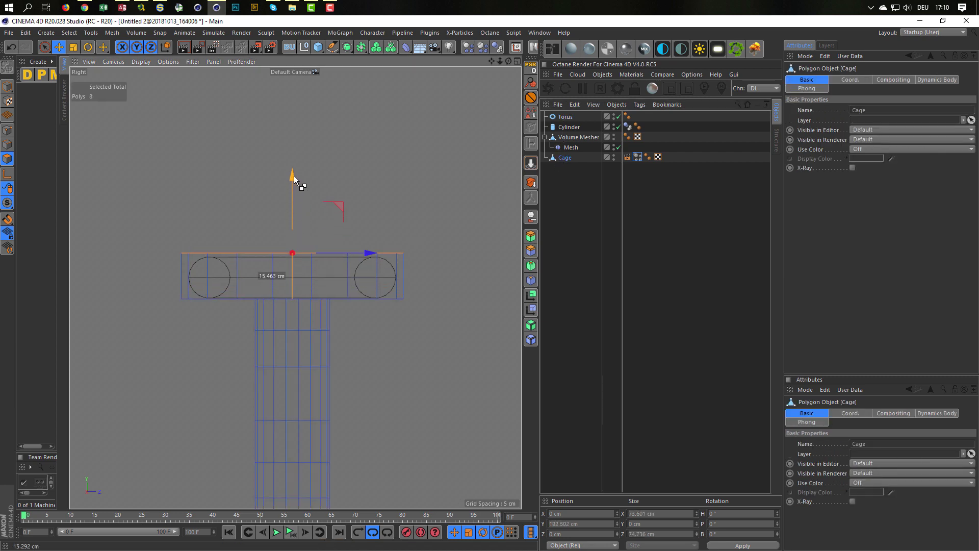
pyautogui.moveTo(292, 177); pyautogui.dragTo(290, 179)
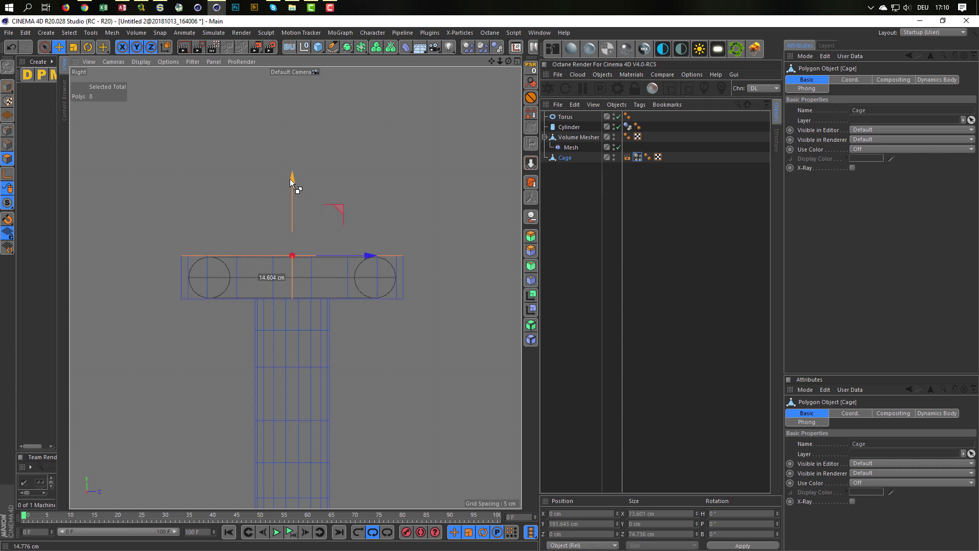
pyautogui.middleClick(285, 192)
pyautogui.middleClick(250, 224)
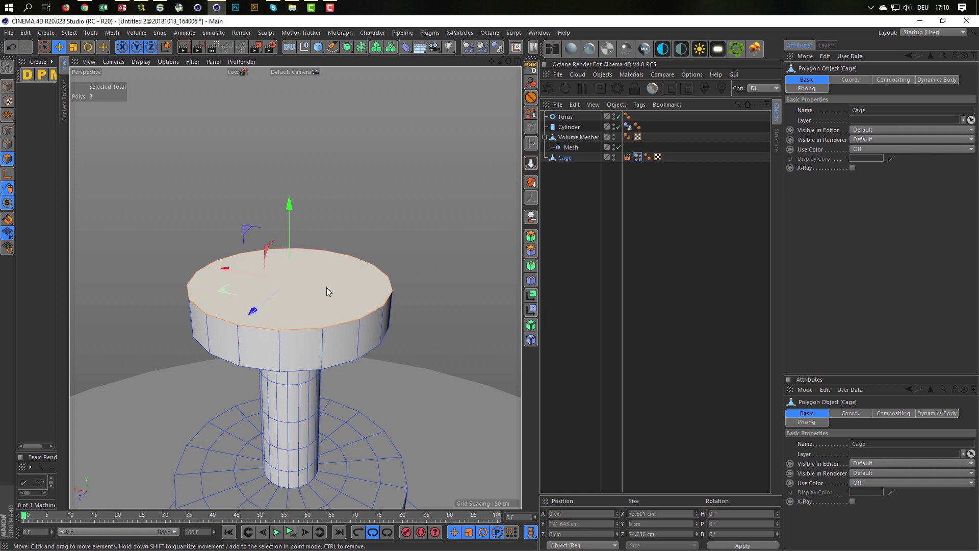
# Step: Delete the cage's top polygon and cap its open rim edge loop with a polygon grid
pyautogui.press('Delete')
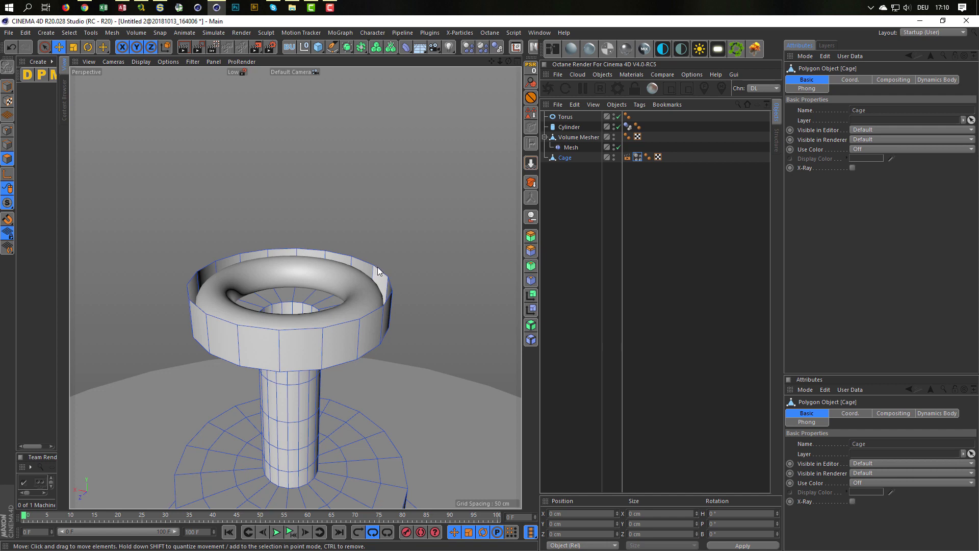
pyautogui.click(10, 145)
pyautogui.doubleClick(335, 254)
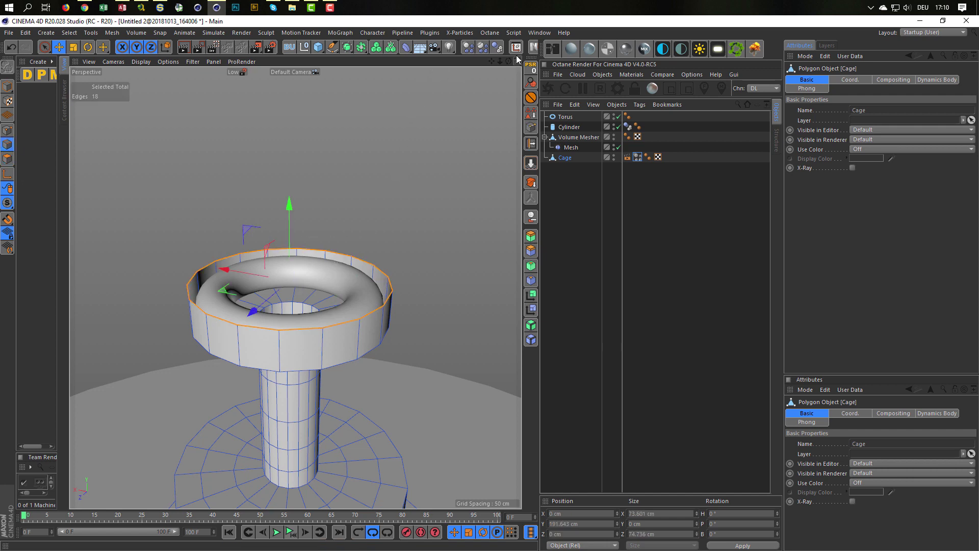
pyautogui.scroll(-5, 504, 48)
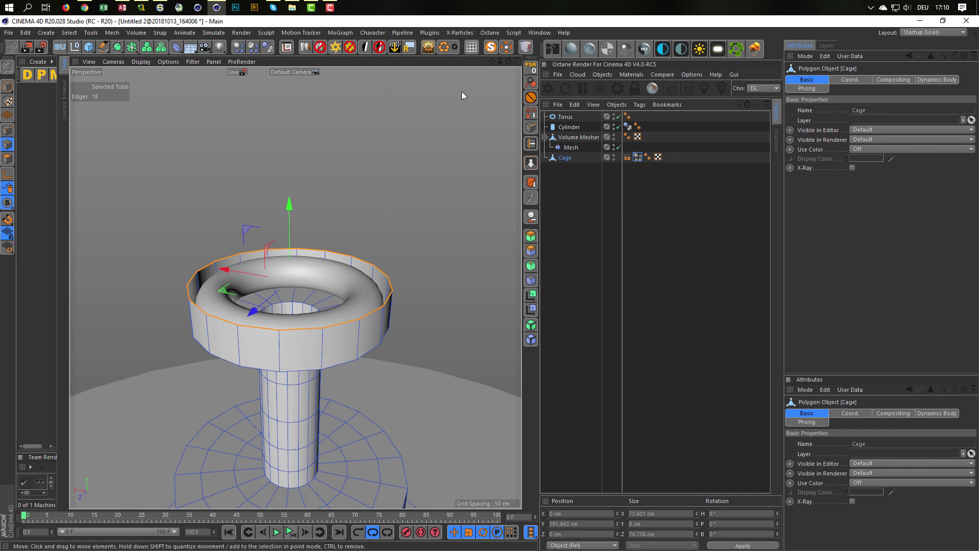
pyautogui.click(472, 49)
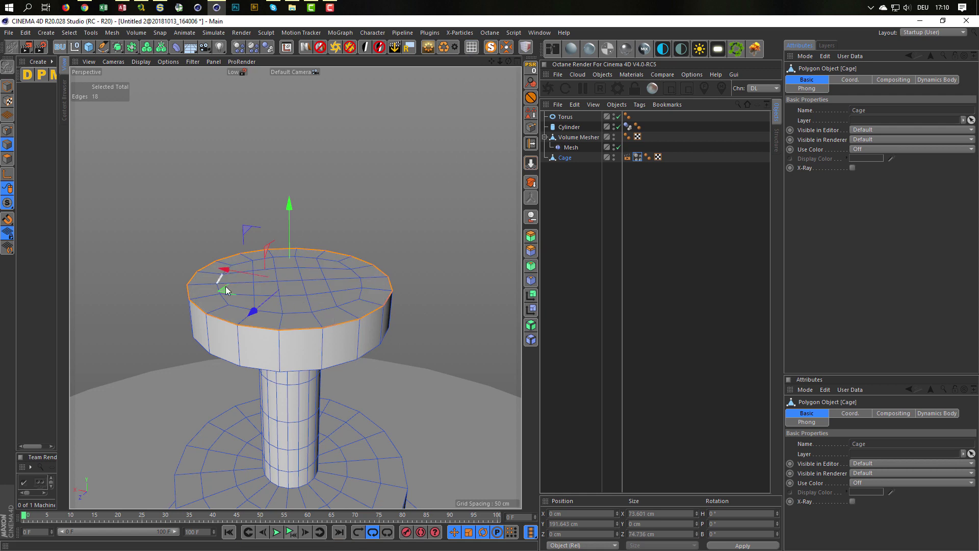
# Step: Optimize the mesh points to merge duplicate points
pyautogui.click(7, 91)
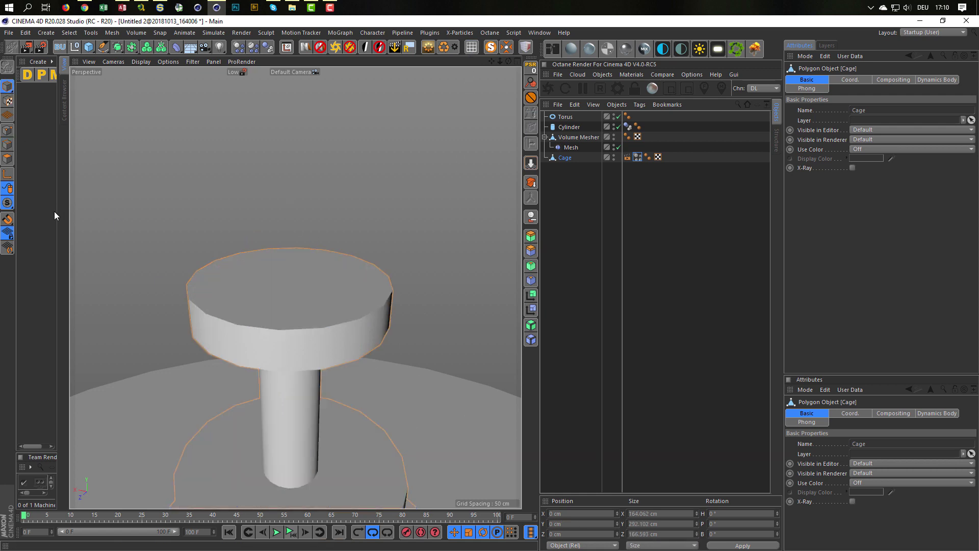
pyautogui.scroll(-3, 275, 282)
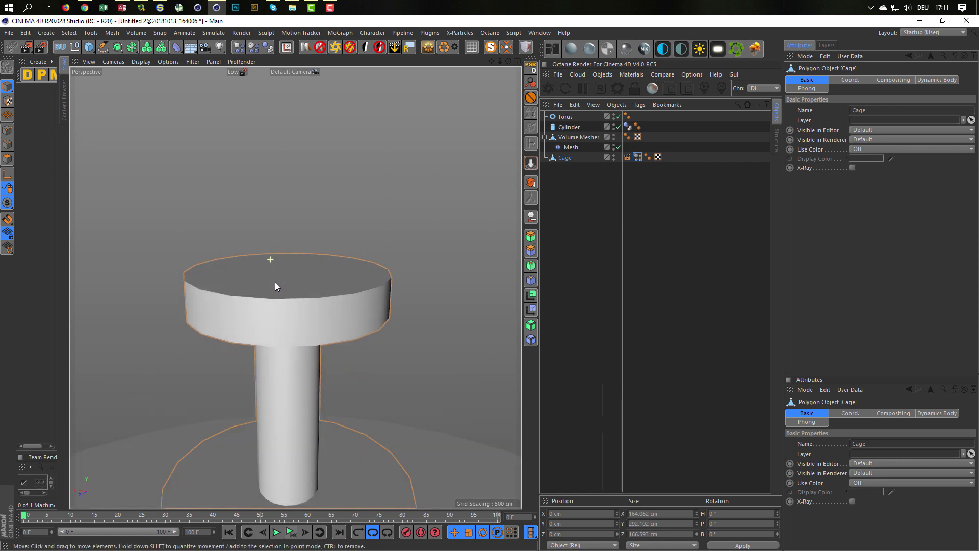
pyautogui.scroll(-3, 252, 314)
pyautogui.keyDown('alt'); pyautogui.moveTo(252, 313); pyautogui.dragTo(295, 268); pyautogui.keyUp('alt')
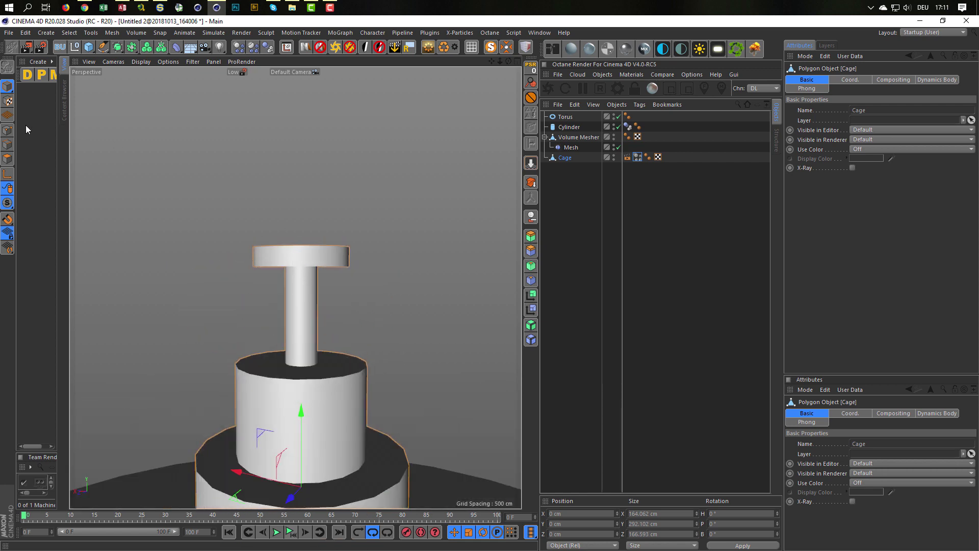
pyautogui.press('9')
pyautogui.click(7, 130)
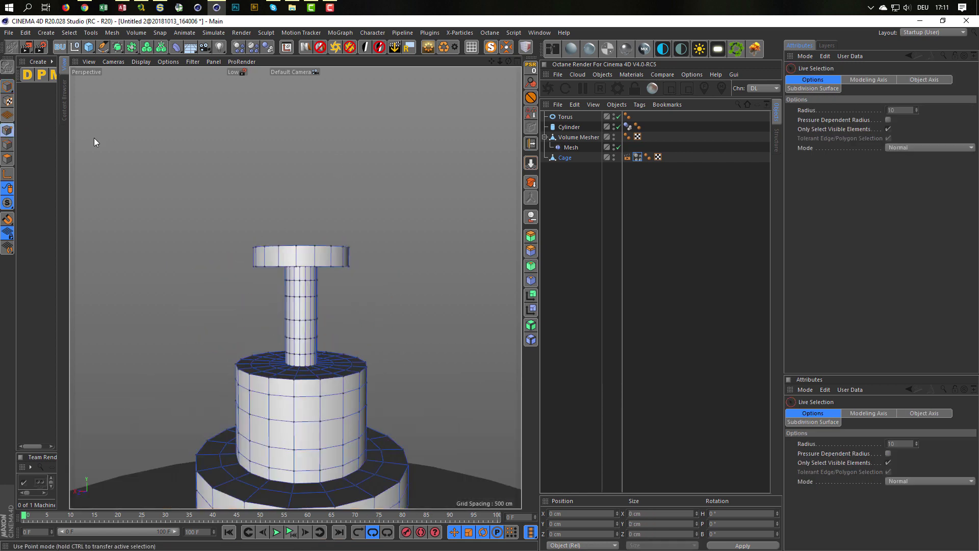
pyautogui.rightClick(412, 178)
pyautogui.click(445, 453)
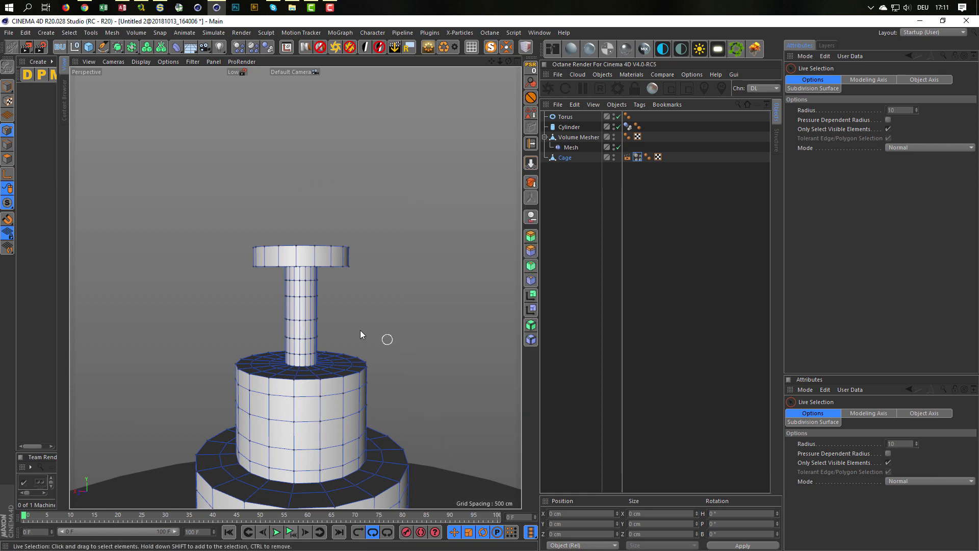
pyautogui.keyDown('alt'); pyautogui.moveTo(360, 330); pyautogui.dragTo(313, 263); pyautogui.keyUp('alt')
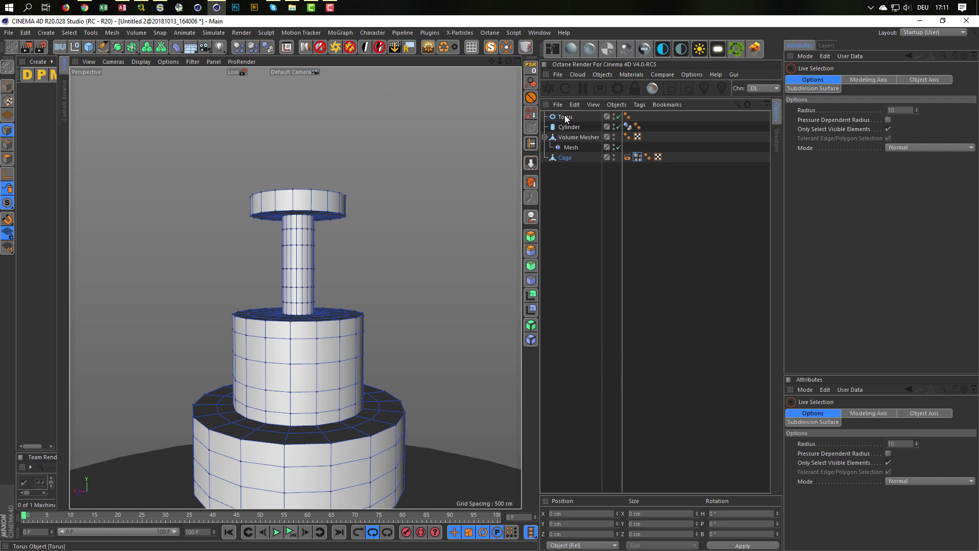
# Step: Reorder Torus and Mesh in the object list and put the Torus inside a new Connect object
pyautogui.moveTo(565, 119); pyautogui.dragTo(561, 135)
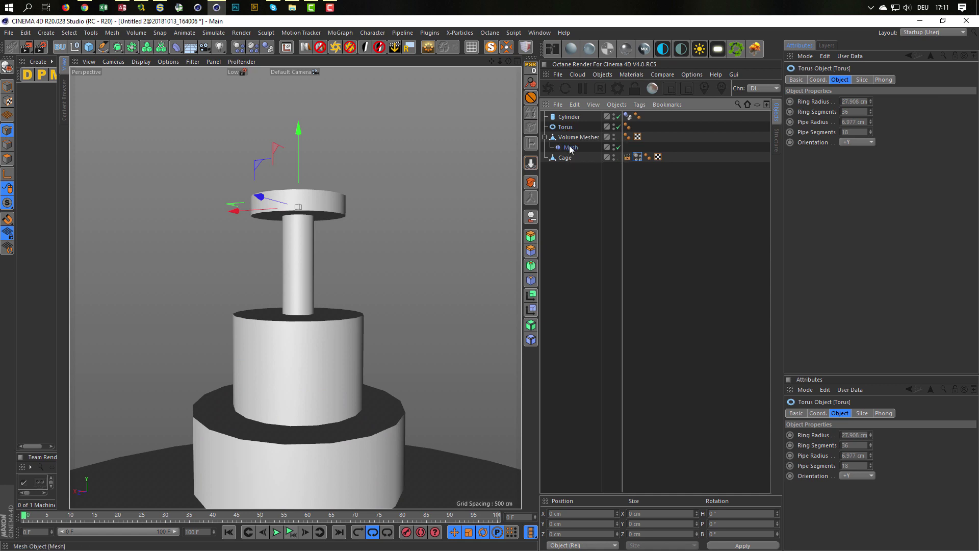
pyautogui.moveTo(566, 181); pyautogui.dragTo(565, 153)
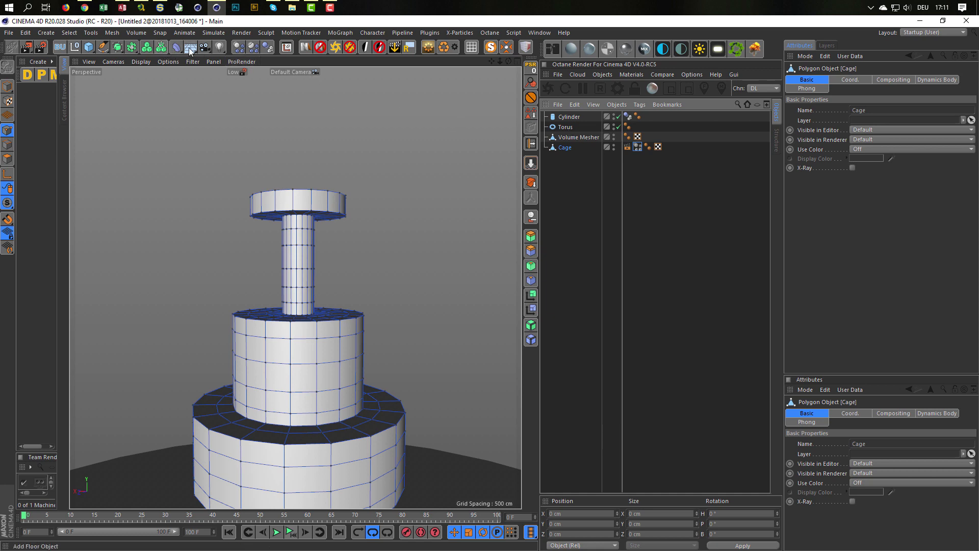
pyautogui.click(134, 50)
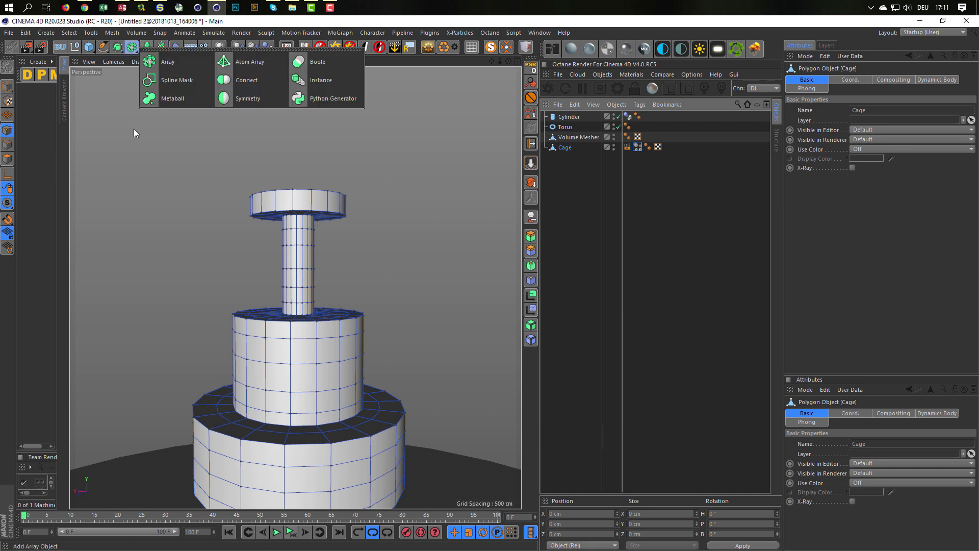
pyautogui.click(264, 84)
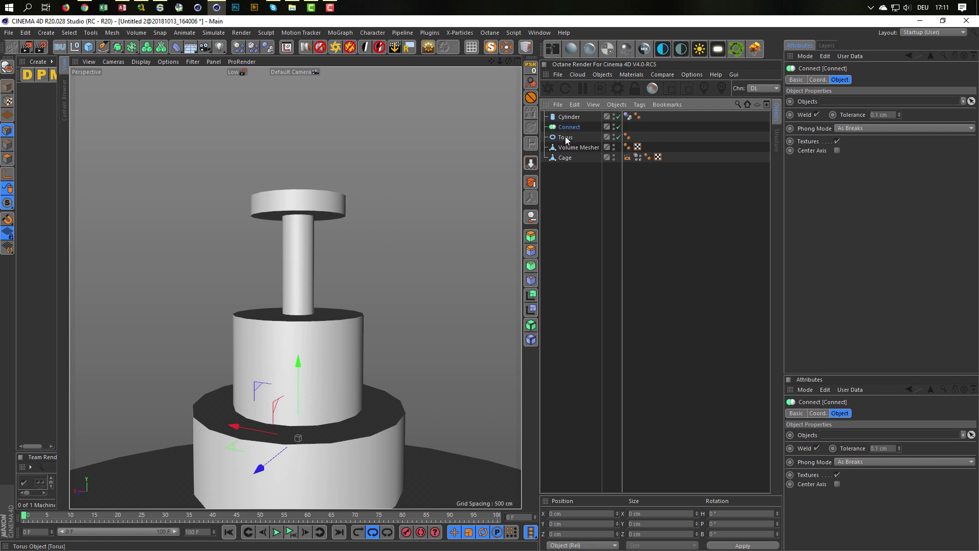
pyautogui.moveTo(571, 129); pyautogui.dragTo(572, 145)
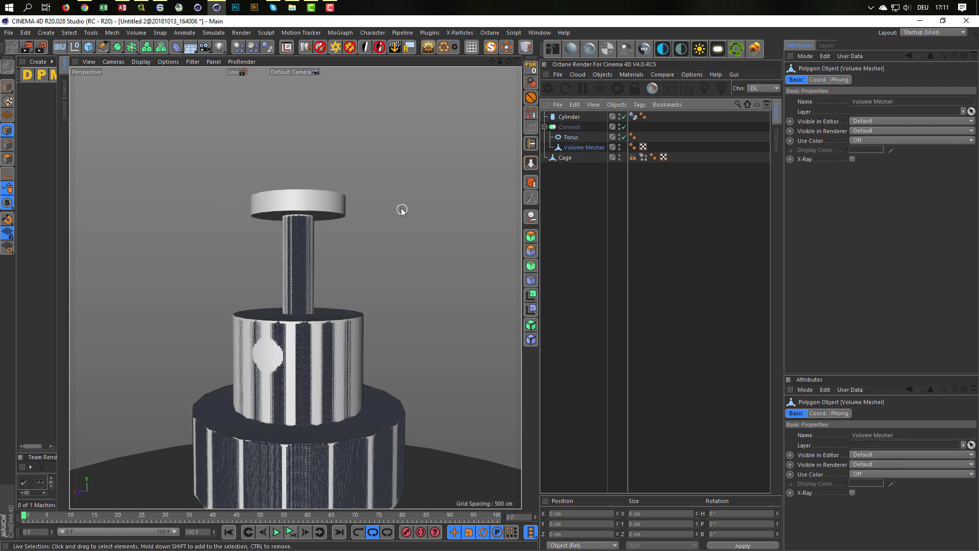
# Step: Hide the Cage and group the Connect object under a new Null
pyautogui.click(619, 156)
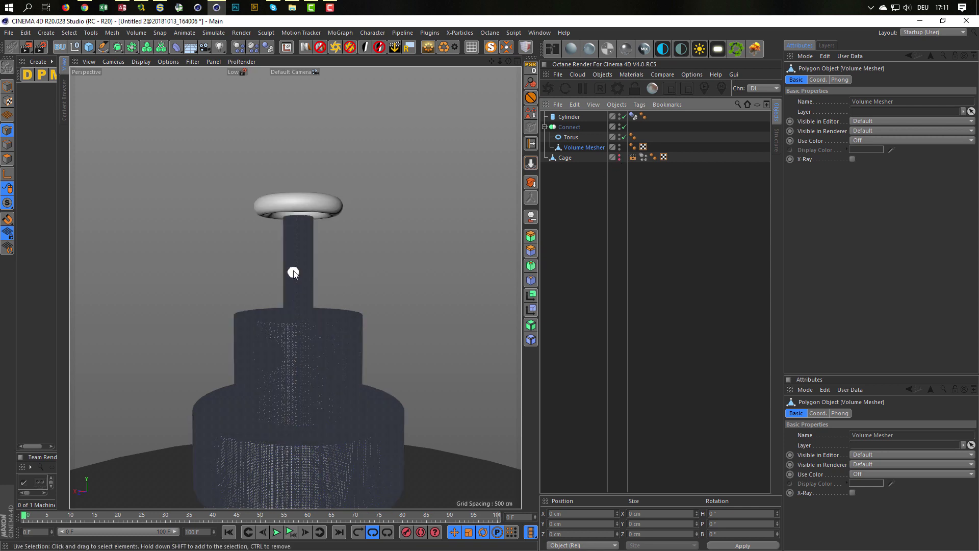
pyautogui.scroll(5, 293, 273)
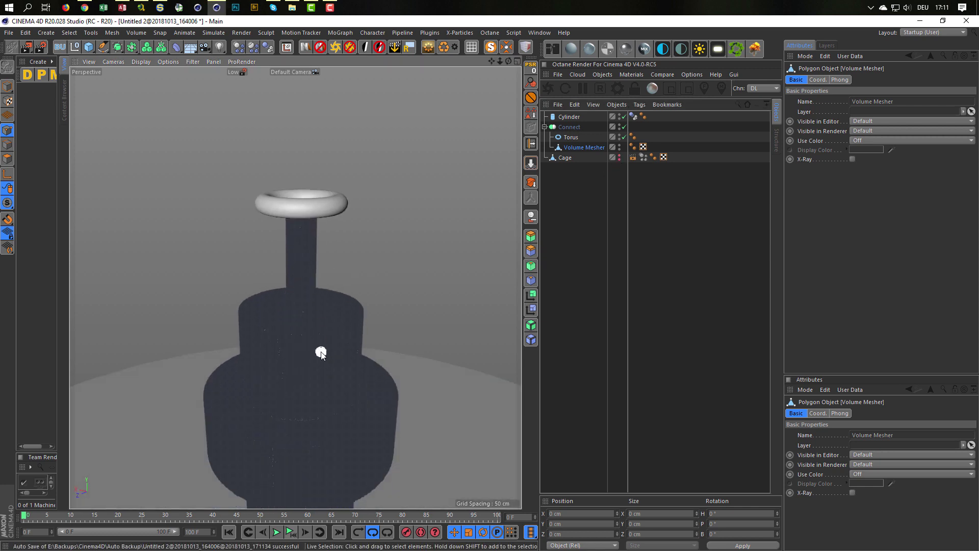
pyautogui.click(7, 86)
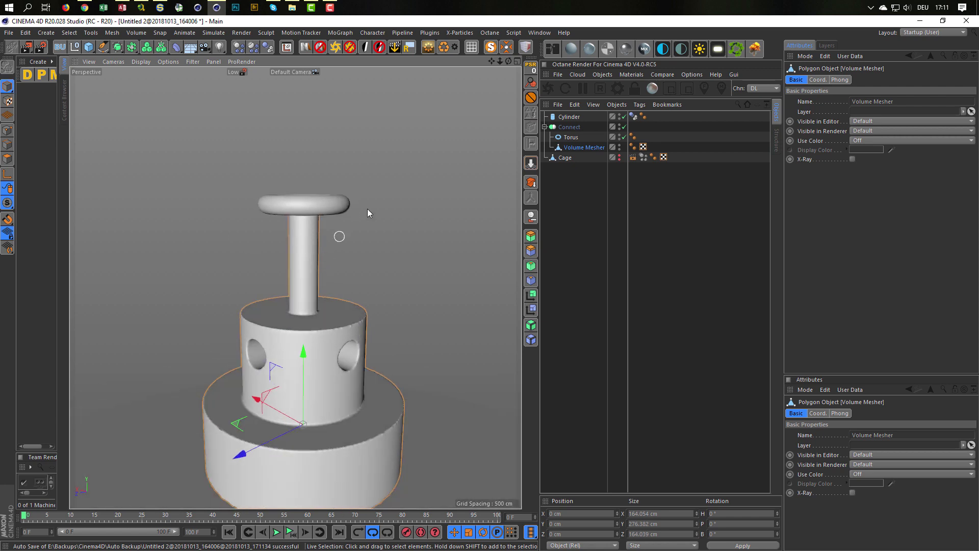
pyautogui.click(574, 128)
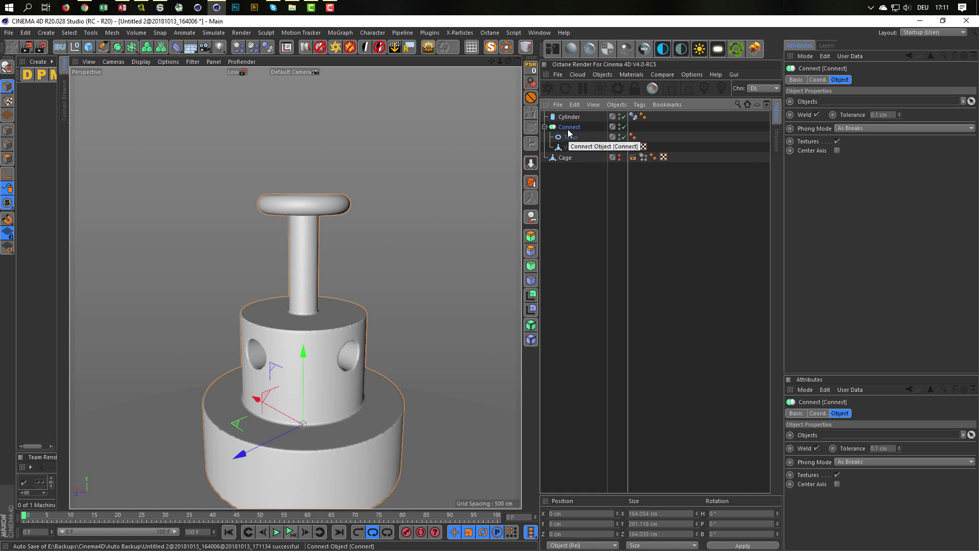
pyautogui.hotkey('alt', 'g')
pyautogui.click(545, 127)
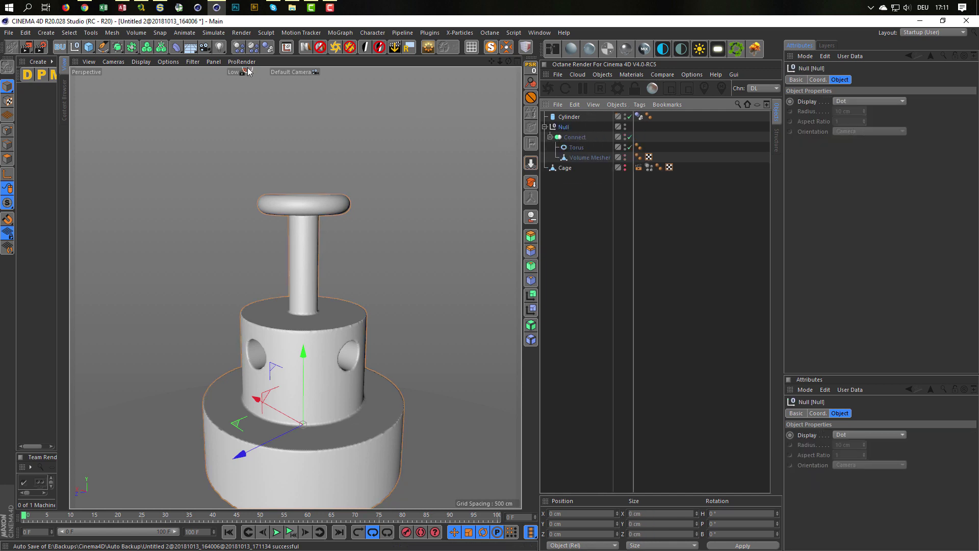
# Step: Add a Mesh deformer under the Null and initialize it with the Cage as its cage
pyautogui.moveTo(181, 49); pyautogui.dragTo(178, 62)
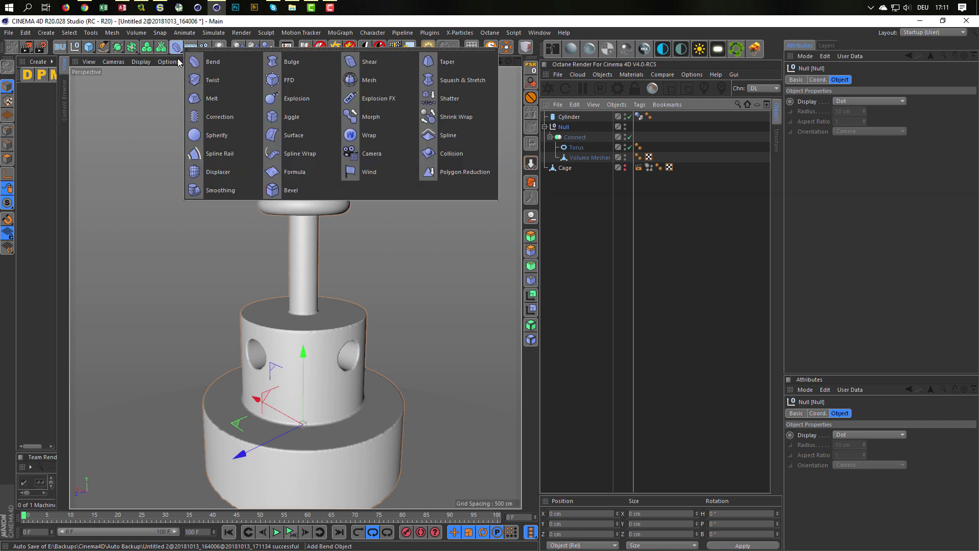
pyautogui.click(370, 83)
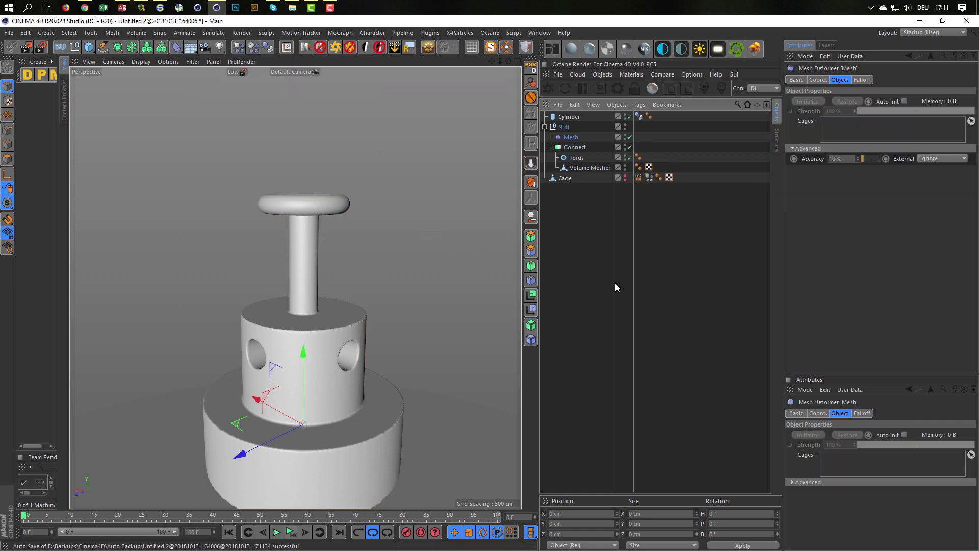
pyautogui.click(566, 180)
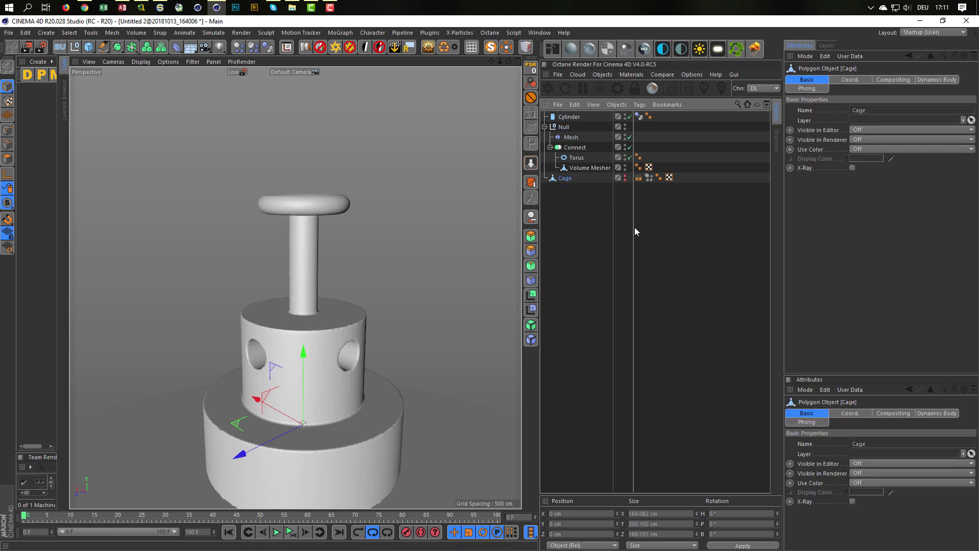
pyautogui.click(571, 138)
pyautogui.moveTo(570, 178); pyautogui.dragTo(828, 163)
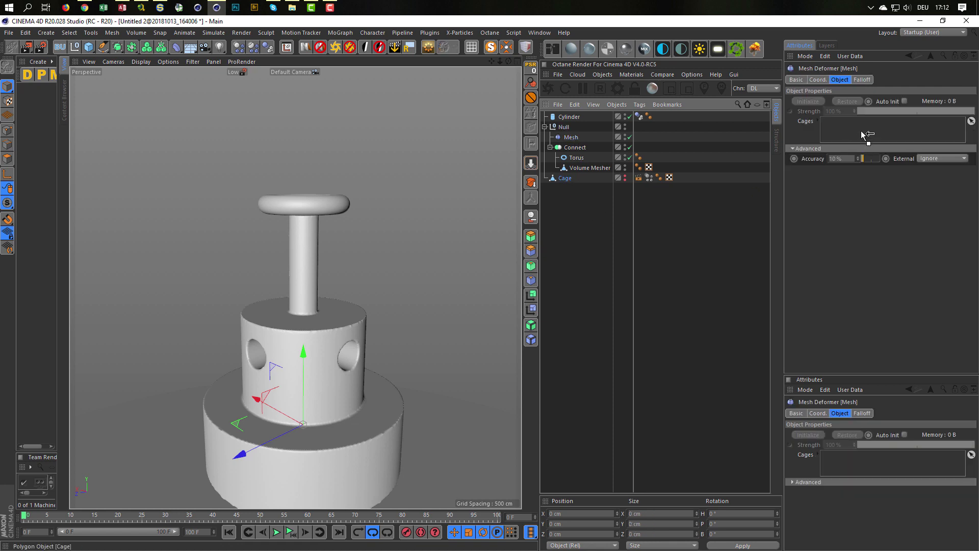
pyautogui.click(811, 101)
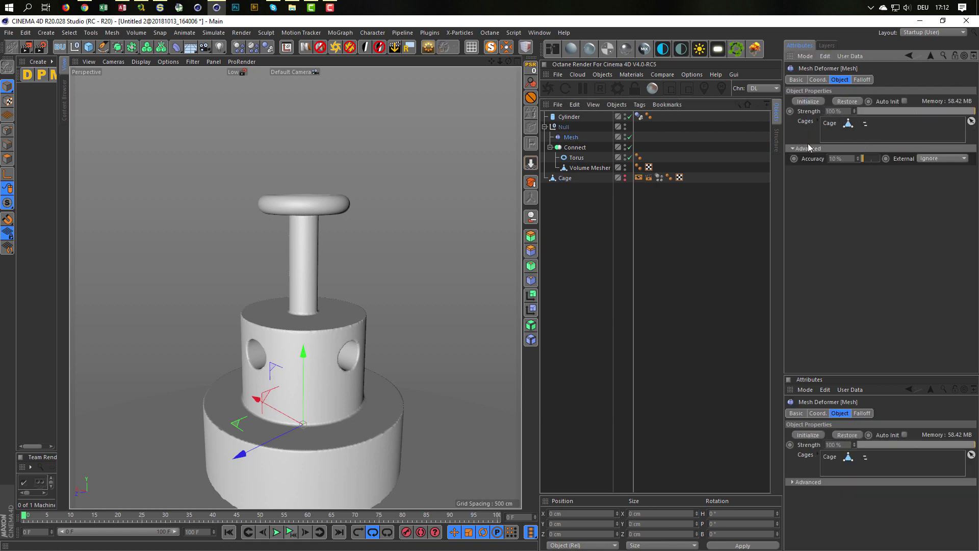
# Step: Set the Mesh deformer's External mode to Surface
pyautogui.click(935, 160)
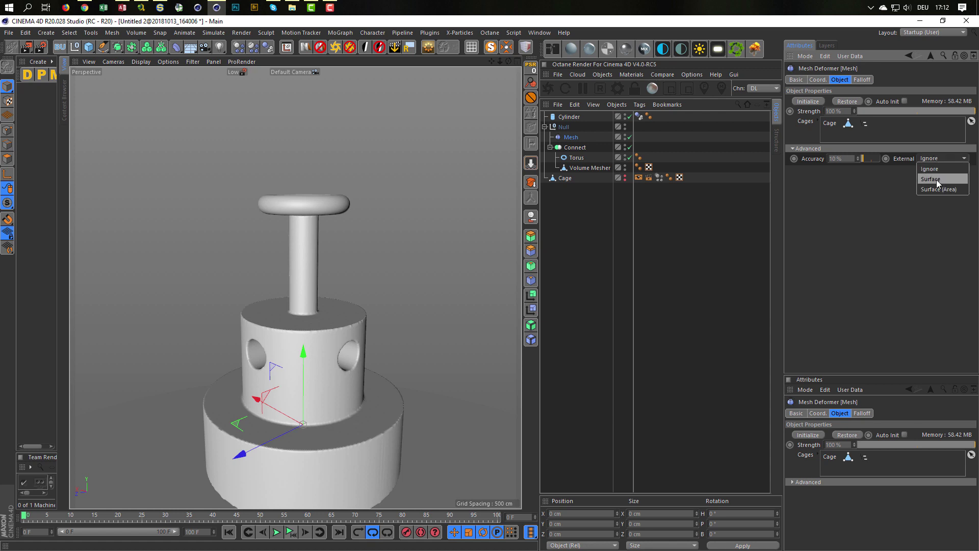
pyautogui.click(936, 180)
pyautogui.scroll(3, 319, 305)
pyautogui.scroll(2, 317, 262)
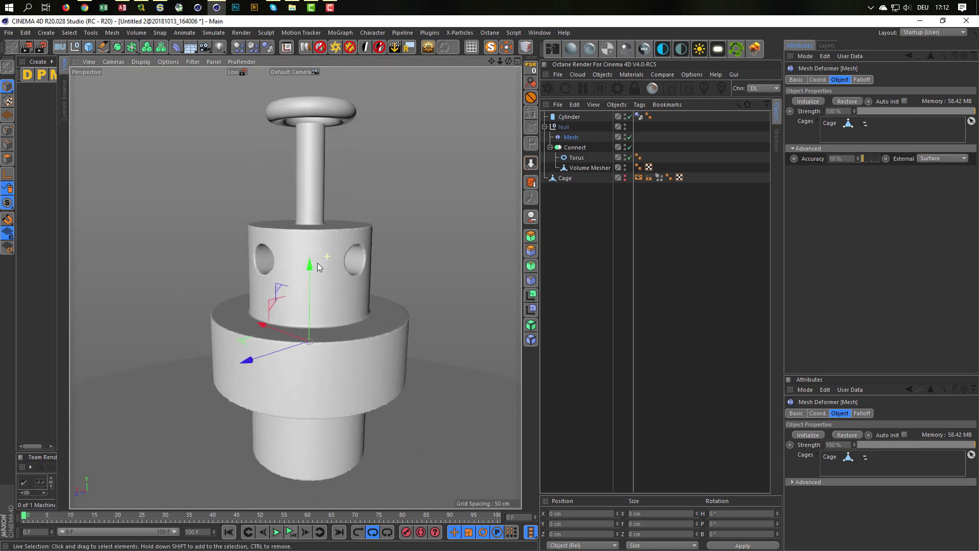
pyautogui.scroll(-2, 317, 262)
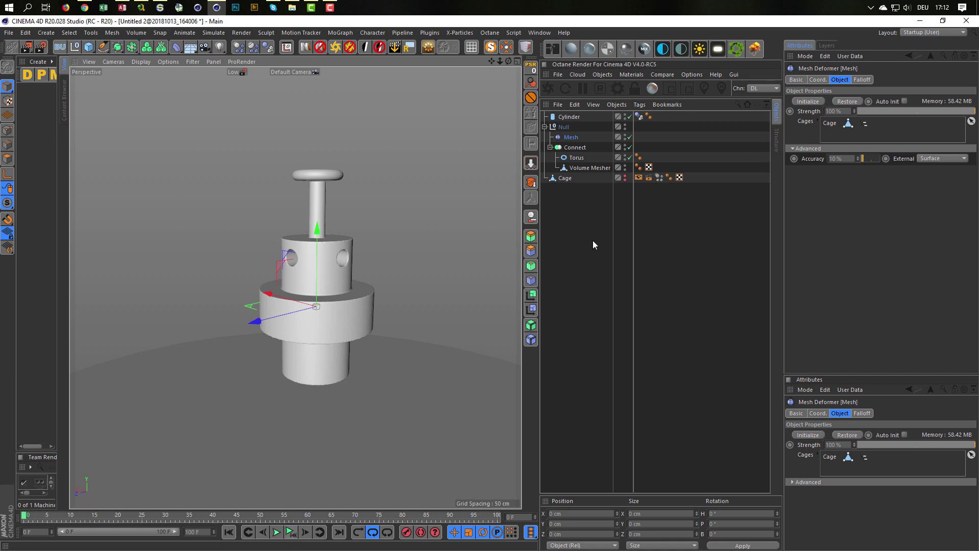
# Step: Enable the Cage's Dynamics Body tag, then play and rewind the simulation to test it
pyautogui.click(662, 177)
pyautogui.click(824, 109)
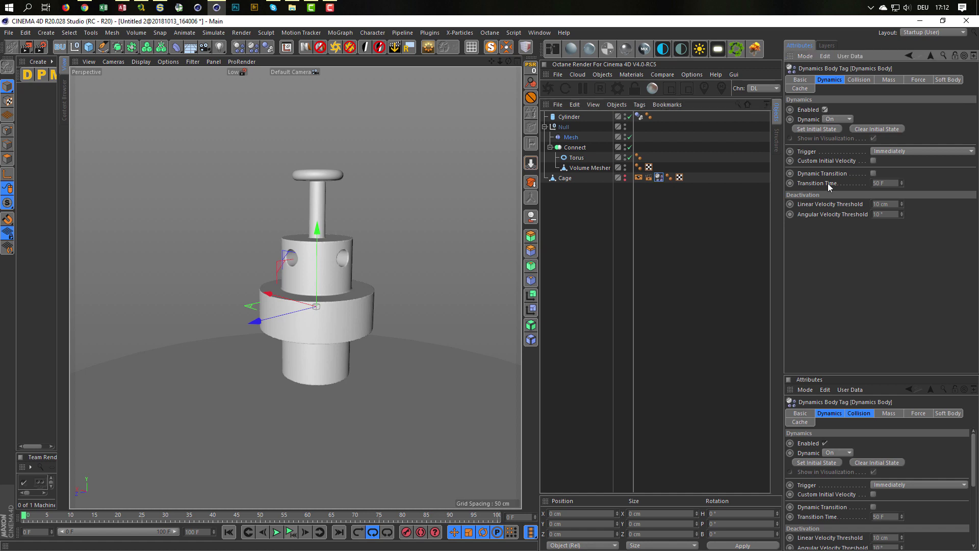
pyautogui.click(293, 534)
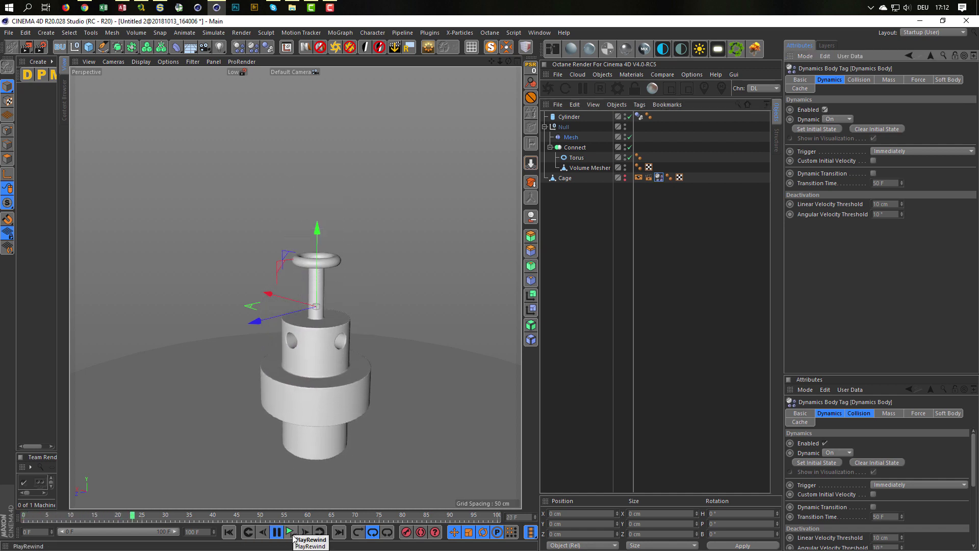
pyautogui.click(292, 534)
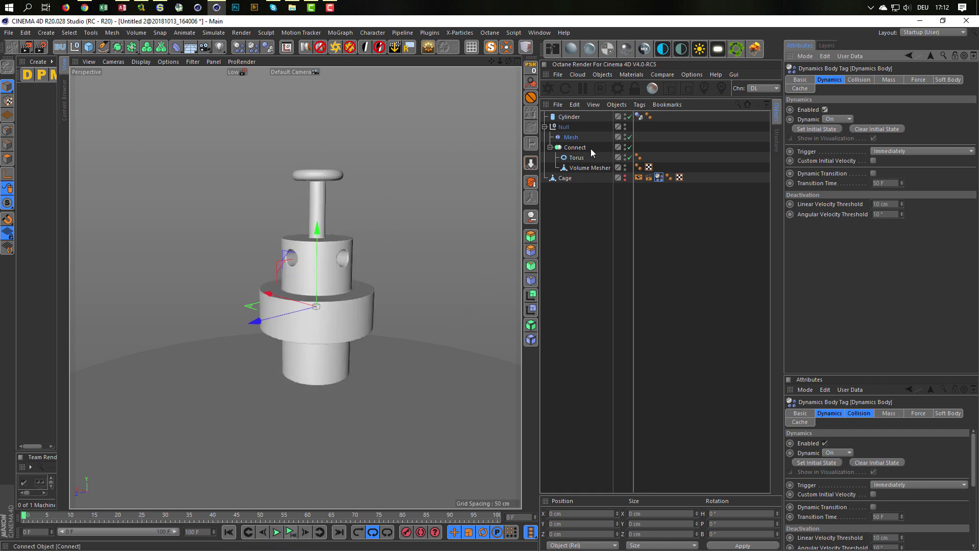
# Step: Rotate the Cage and Connect objects together to tilt the model sideways, then deselect
pyautogui.click(566, 178)
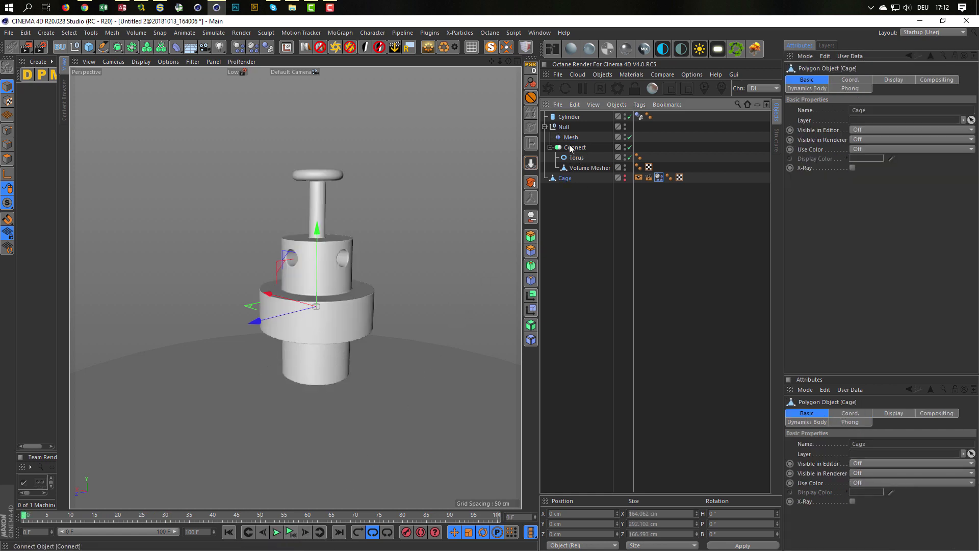
pyautogui.keyDown('ctrl'); pyautogui.click(571, 148); pyautogui.keyUp('ctrl')
pyautogui.press('r')
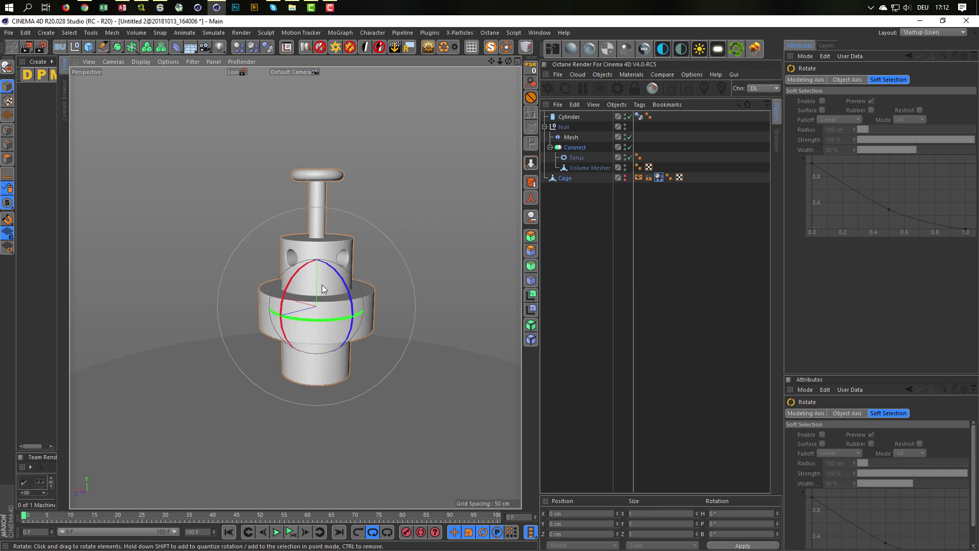
pyautogui.moveTo(322, 285); pyautogui.dragTo(268, 332)
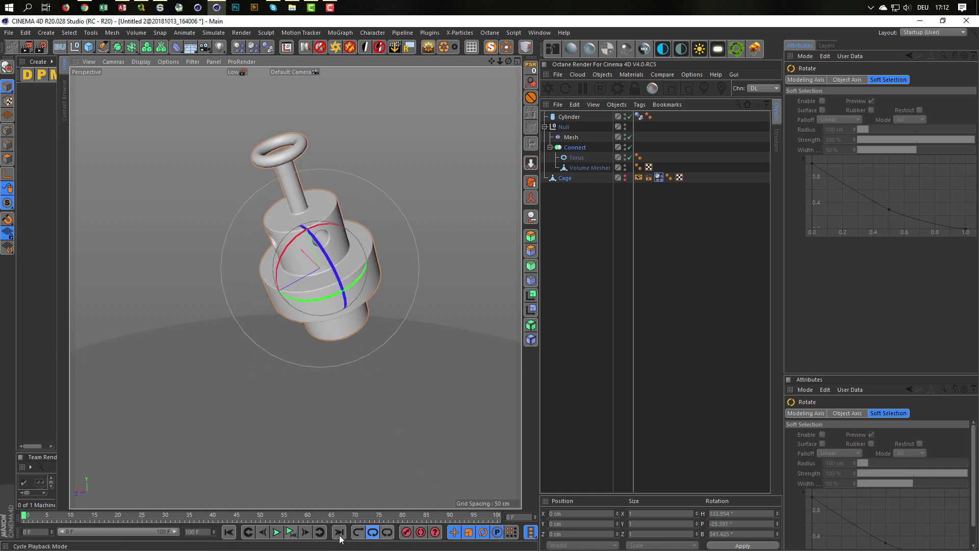
pyautogui.click(597, 230)
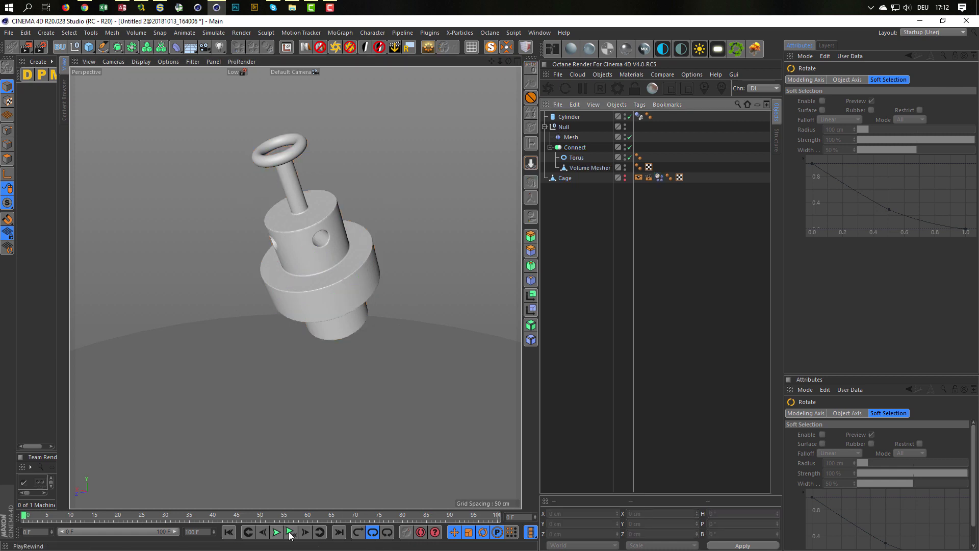